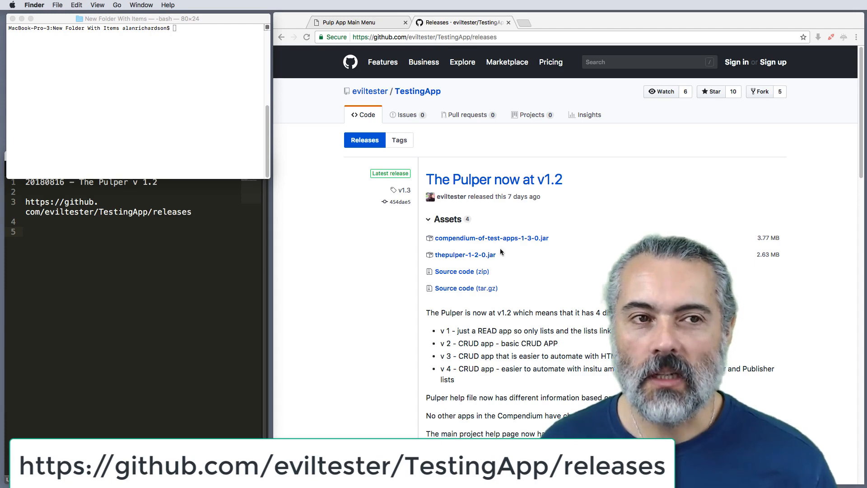
Step: Start The Pulper from the terminal by running java -jar thepulper-1-2-0.jar
left_click(125, 103)
type("java -jar thepulper-1-2-0.jar")
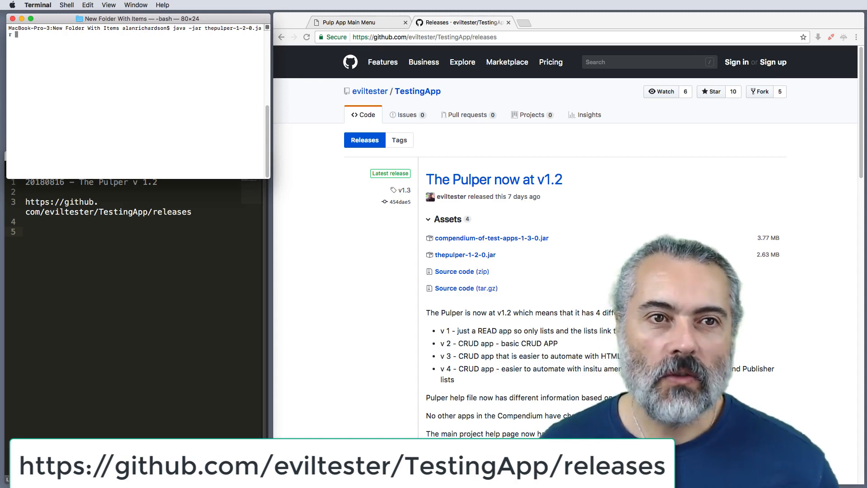
key("Return")
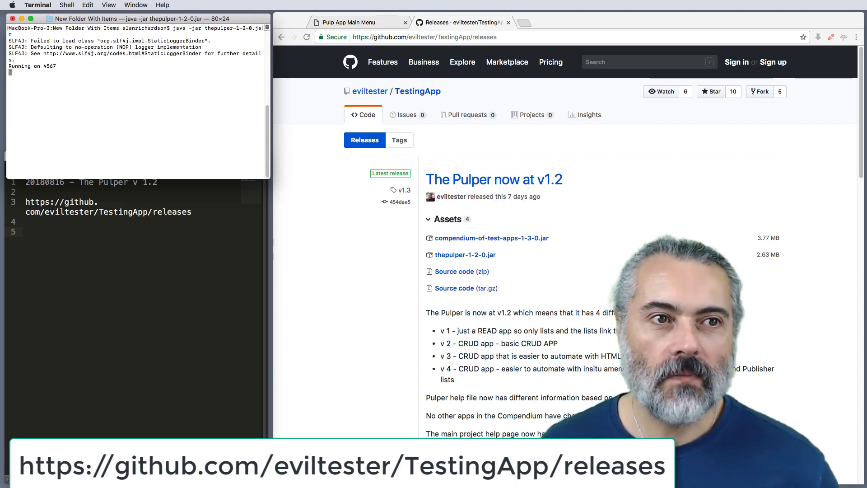
Step: Bring the 20180816.txt notes window forward and move it up so it covers the terminal
left_click(197, 214)
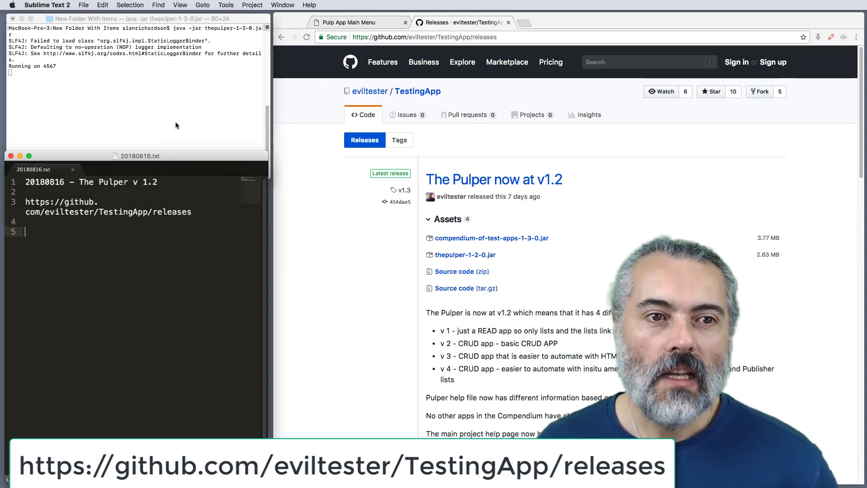
left_click_drag(172, 152, 165, 13)
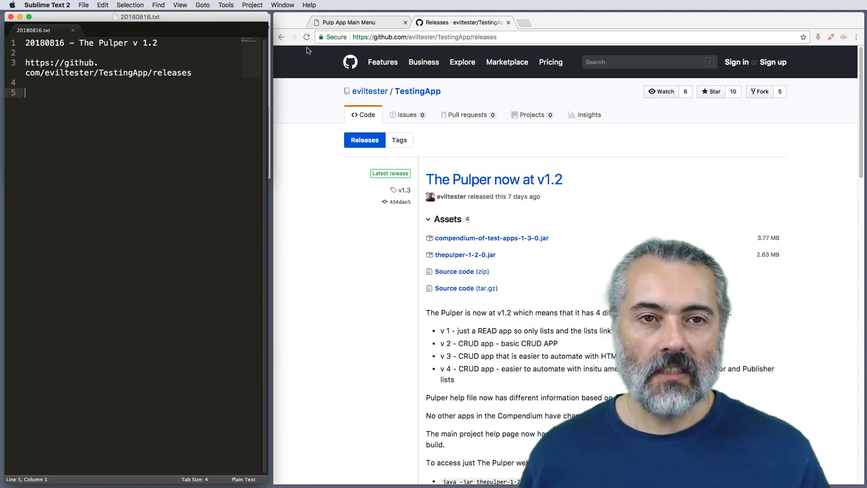
Step: Switch to the browser, reload the Pulp App main menu at localhost:4567/apps/pulp/ and set the app to version v001
left_click(350, 23)
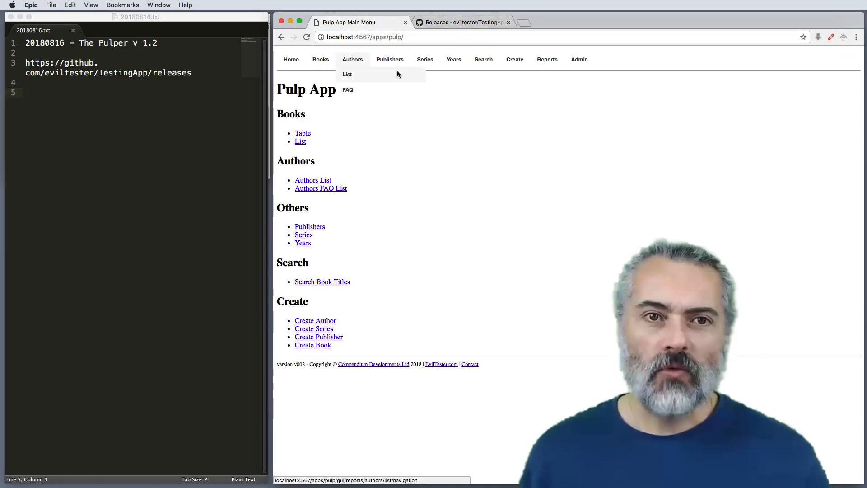
left_click(385, 38)
key("Return")
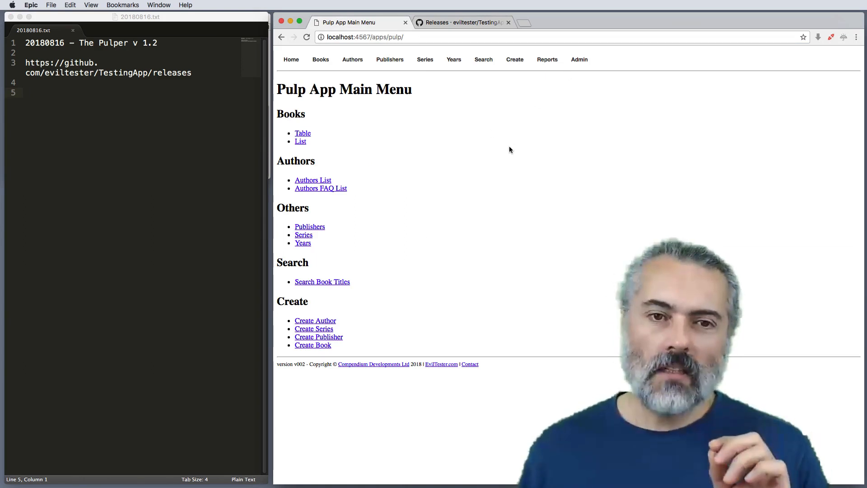
mouse_move(586, 62)
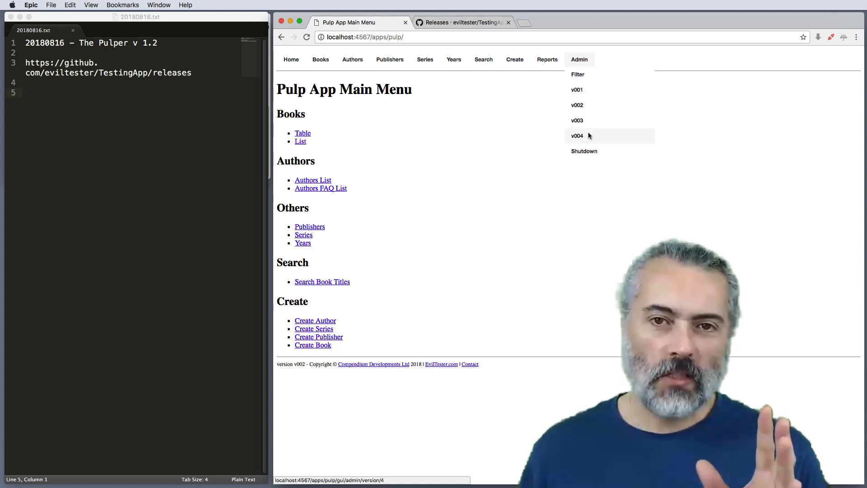
left_click(578, 90)
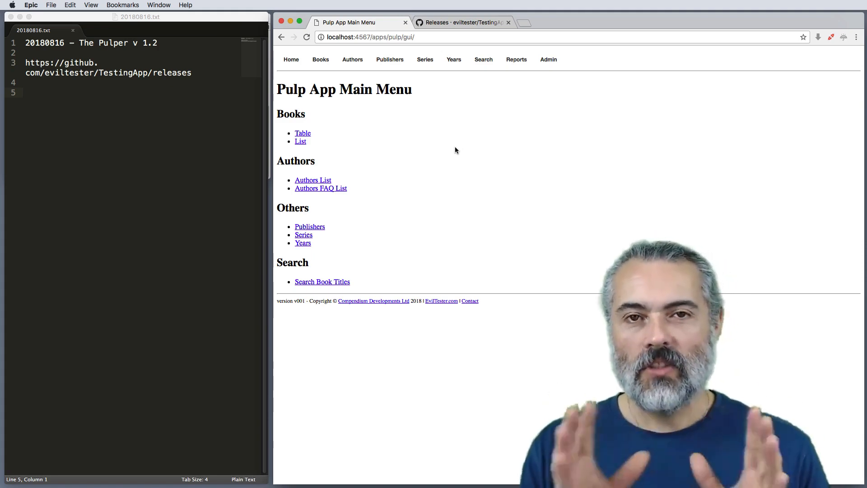
Step: View the Table of Books report and return to the Pulp App home page
mouse_move(321, 63)
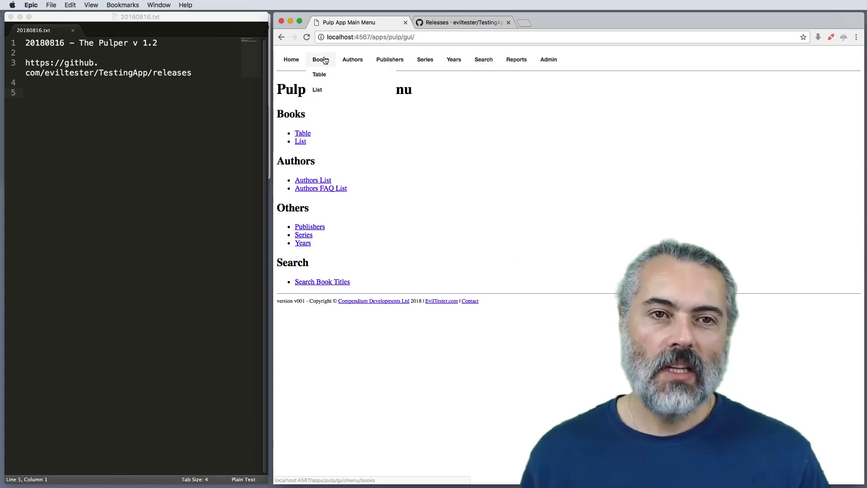
left_click(328, 77)
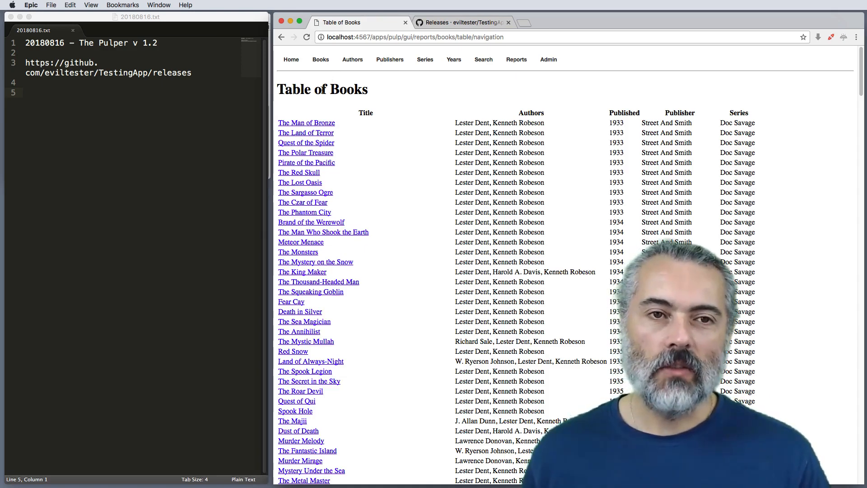
mouse_move(296, 61)
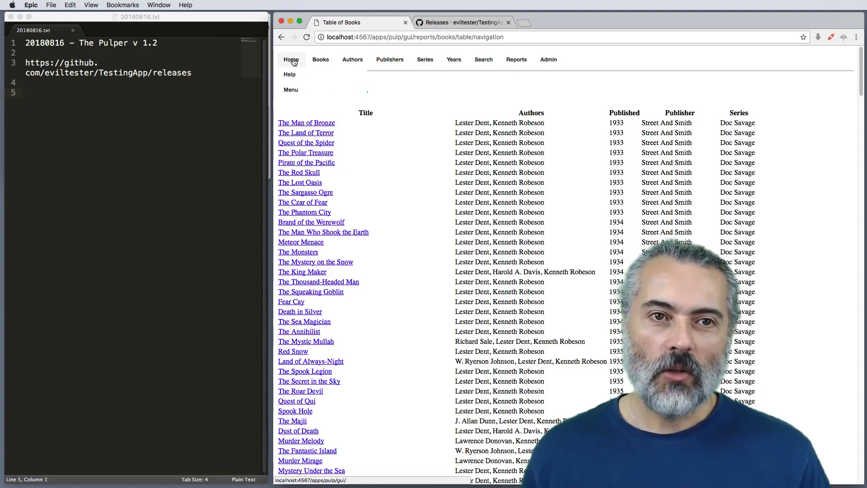
left_click(293, 61)
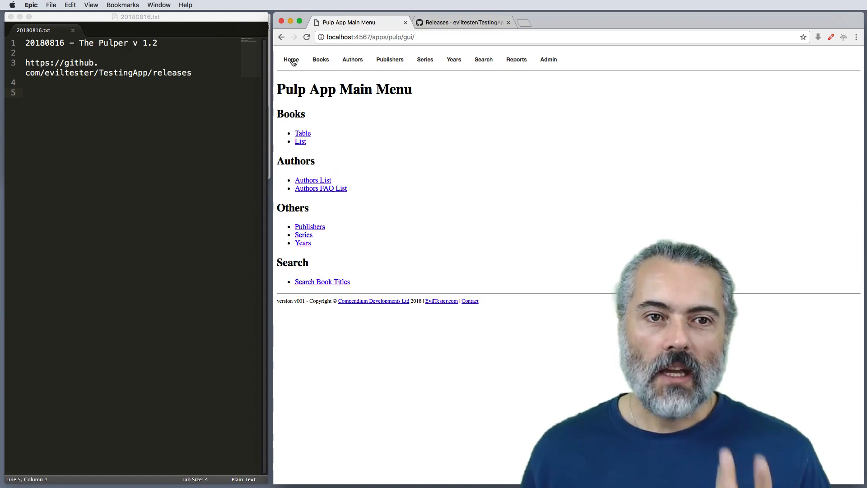
Step: Open the app's help page and compare its CRUD application description with the Version 001 capabilities by highlighting both
left_click(289, 74)
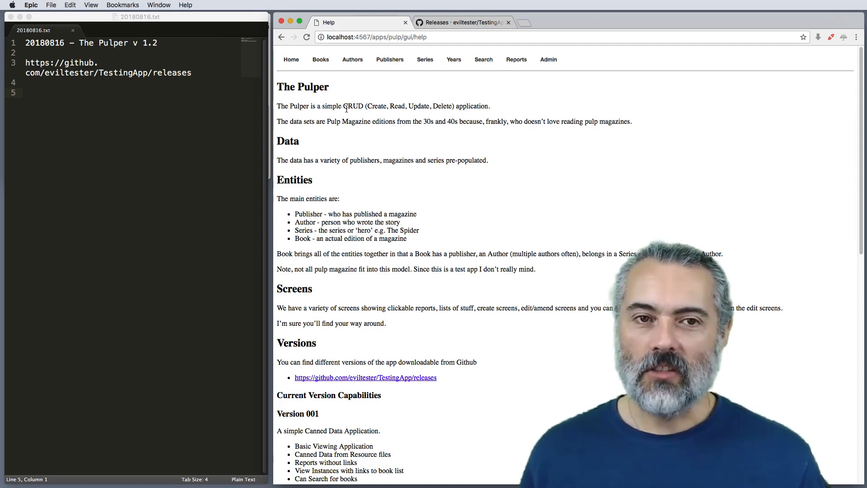
left_click_drag(341, 106, 464, 108)
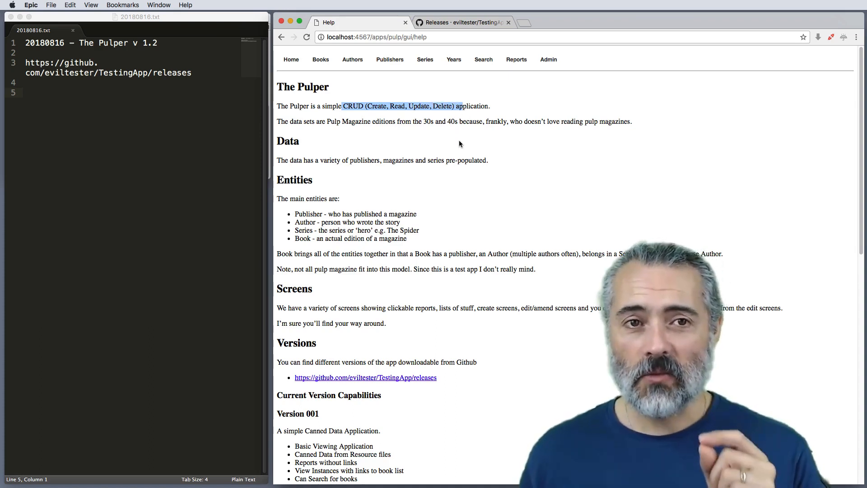
left_click_drag(341, 431, 276, 412)
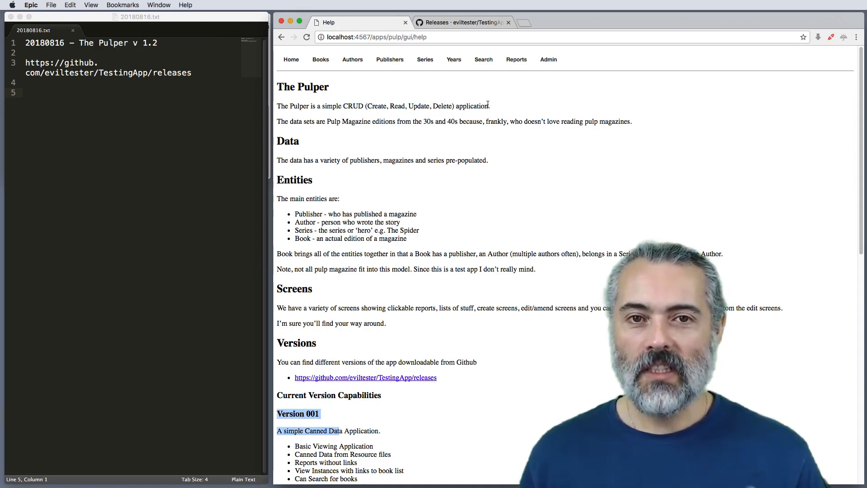
left_click_drag(490, 105, 338, 107)
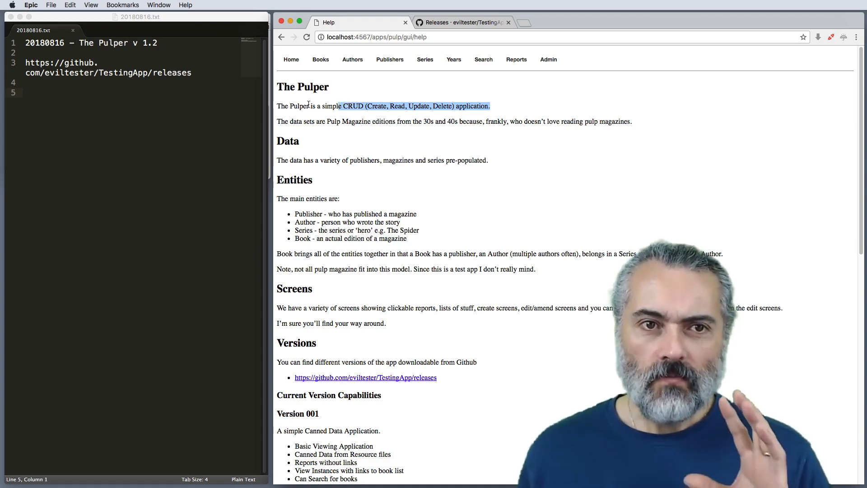
mouse_move(293, 65)
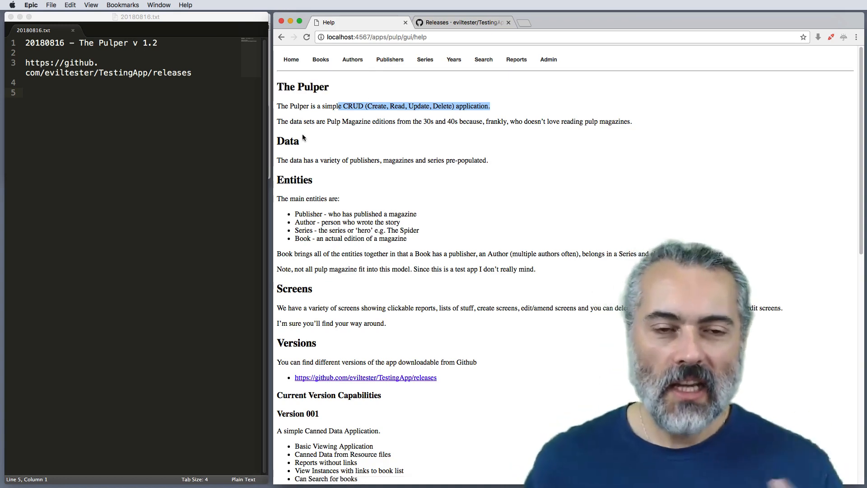
Step: Add the line "Bug - help file says CRUD" to the 20180816.txt notes in Sublime Text and save the file
left_click(51, 116)
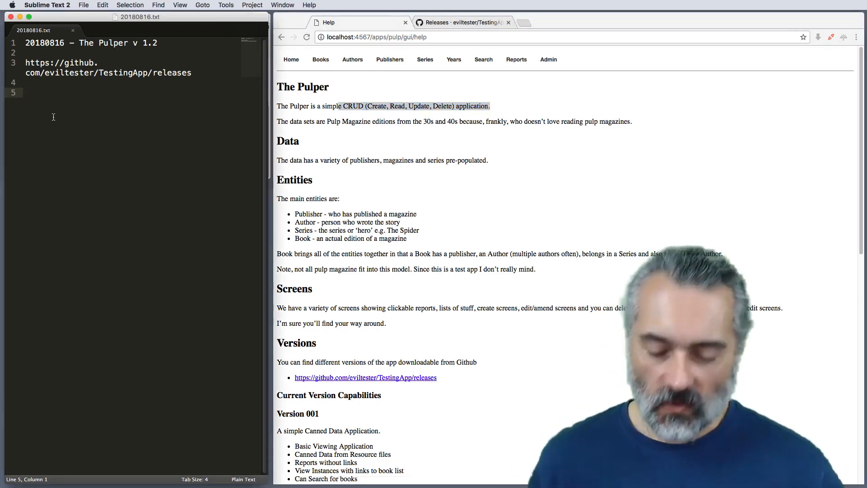
type("Bug - ")
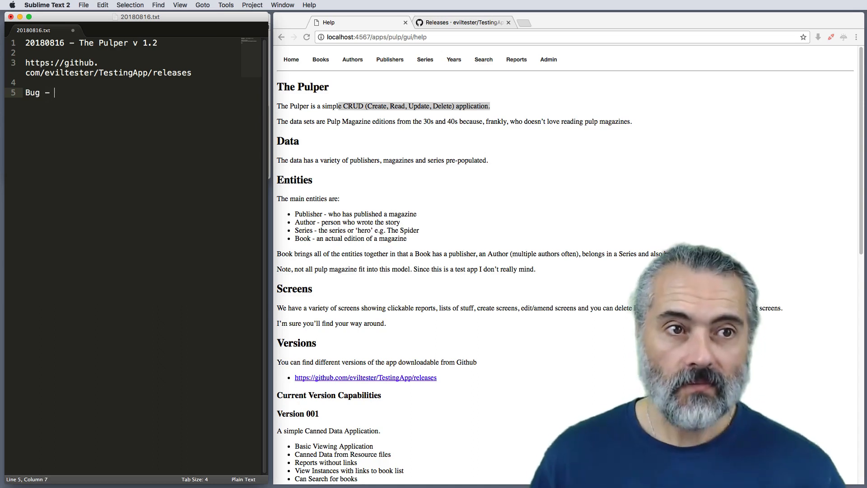
type("help file says")
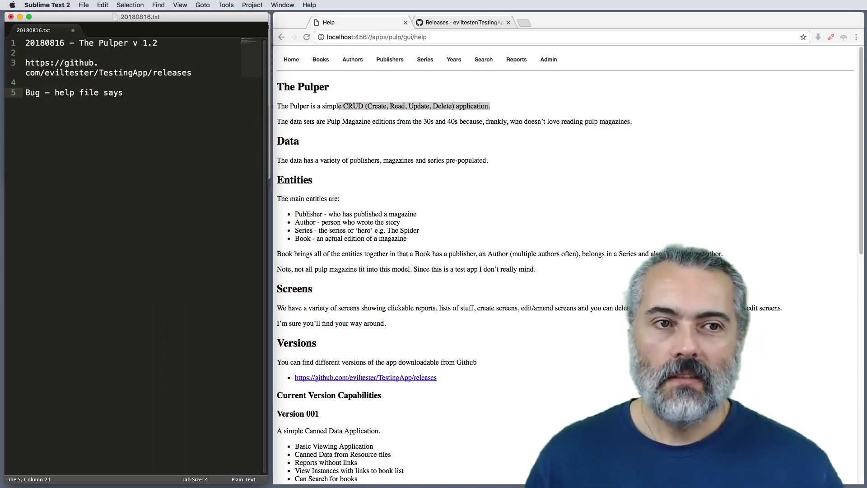
type(" CRUD")
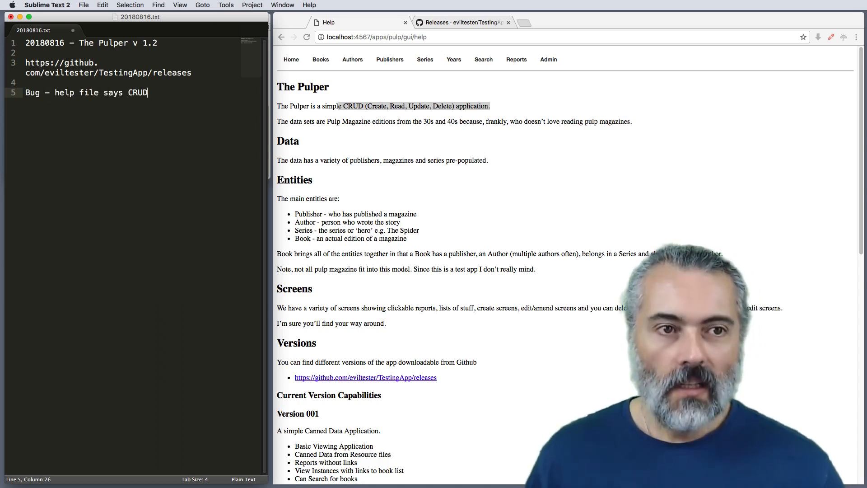
key("Return")
key("Return")
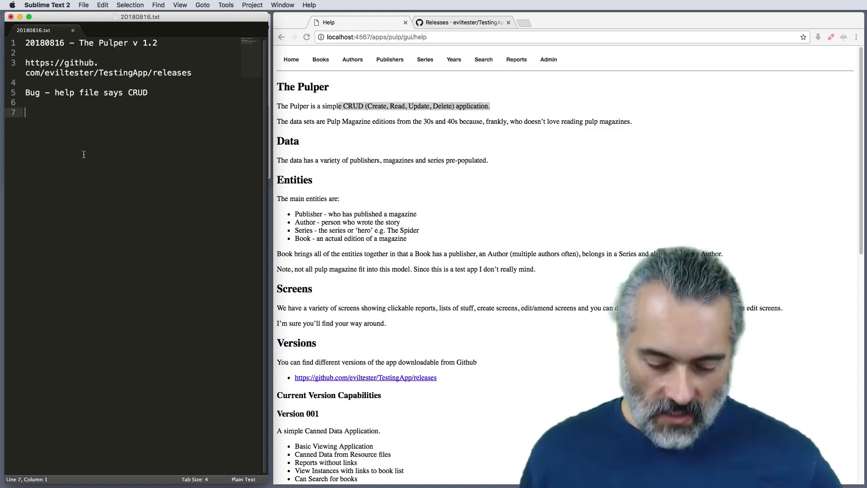
key("super+s")
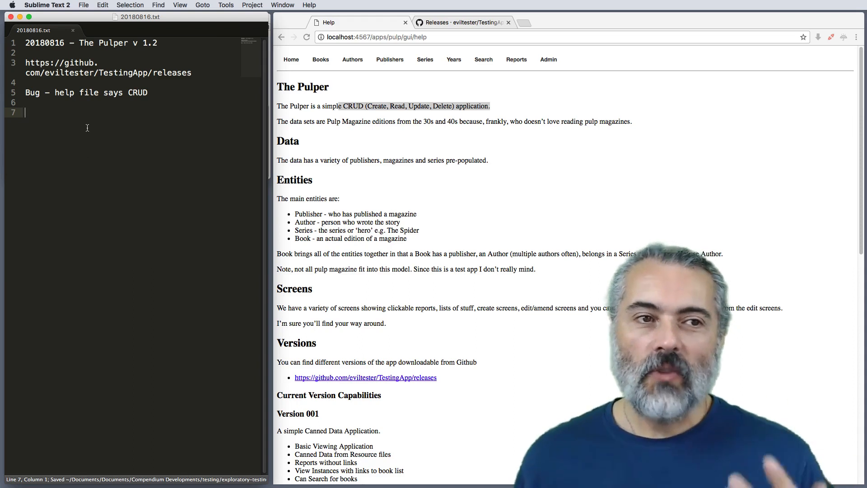
Step: Return to the Pulp App main menu in the browser, and add Help and Menu on separate lines in the notes
left_click(294, 63)
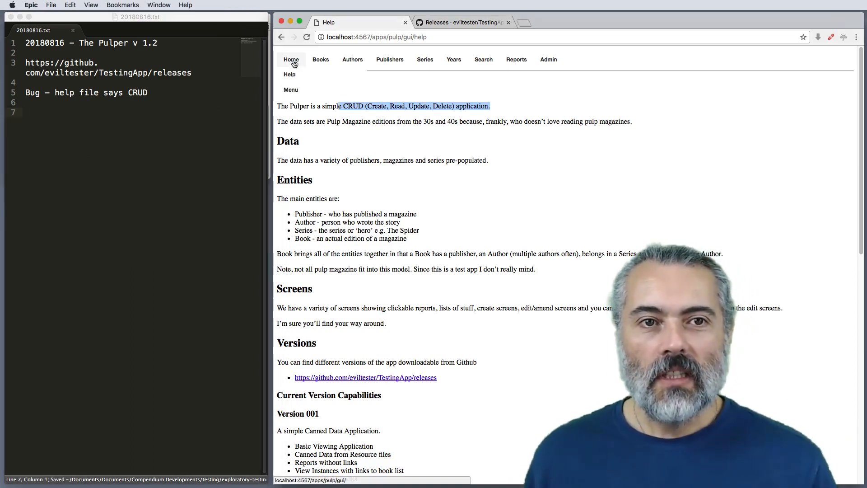
left_click(293, 91)
left_click(86, 117)
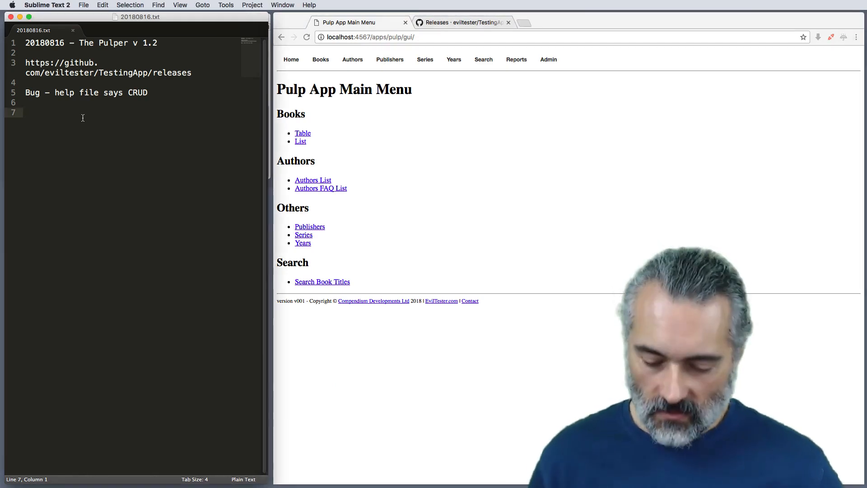
type("Help")
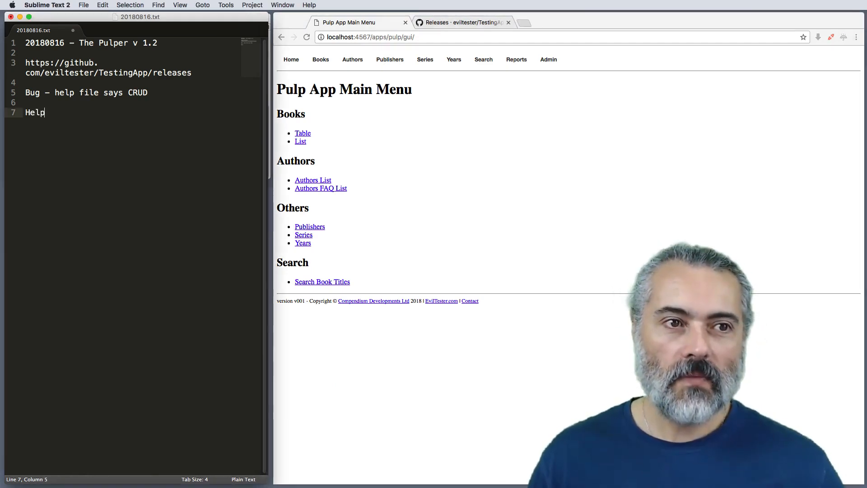
key("Return")
type("Menu")
key("Return")
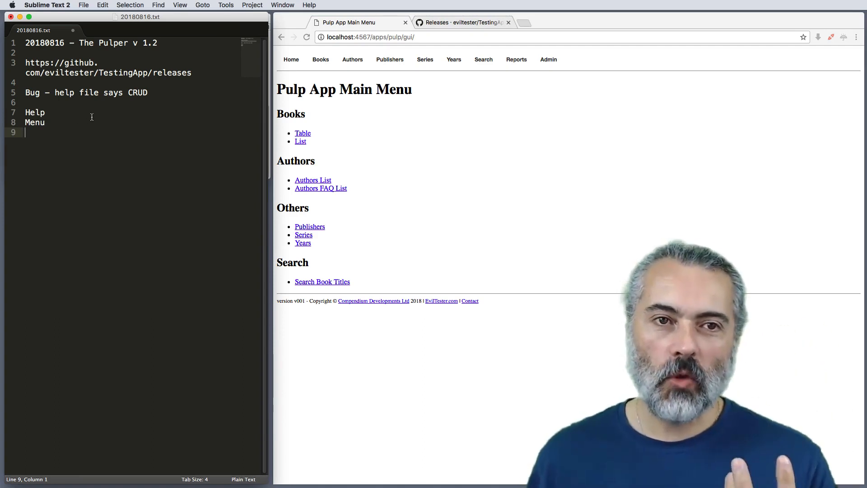
Step: Check the app's Books and Authors navigation entries and add an indented "- links" item under Menu in the notes
left_click(294, 61)
mouse_move(320, 64)
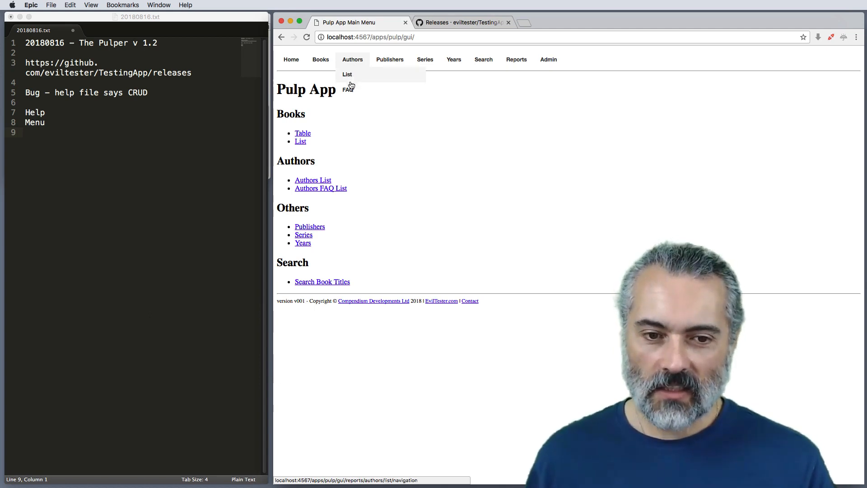
mouse_move(320, 64)
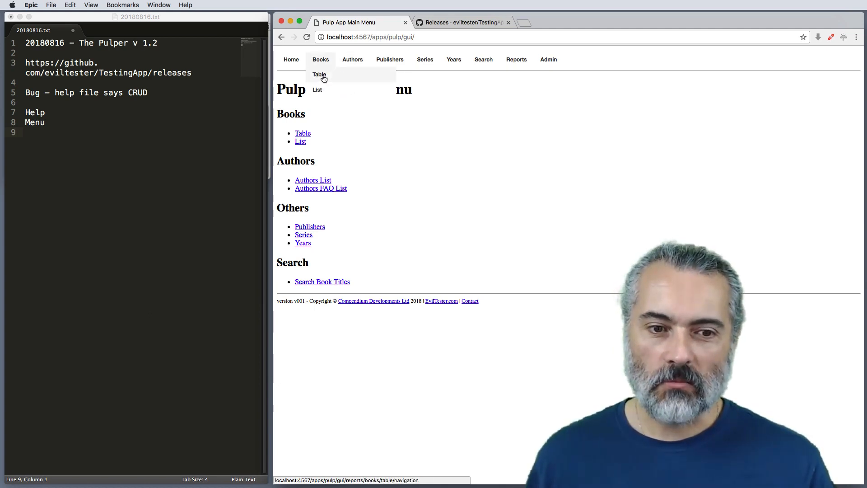
mouse_move(350, 61)
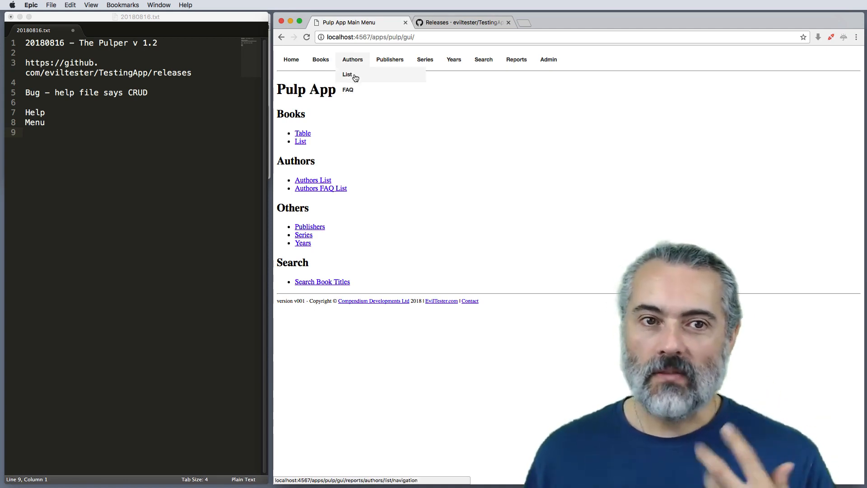
left_click(87, 126)
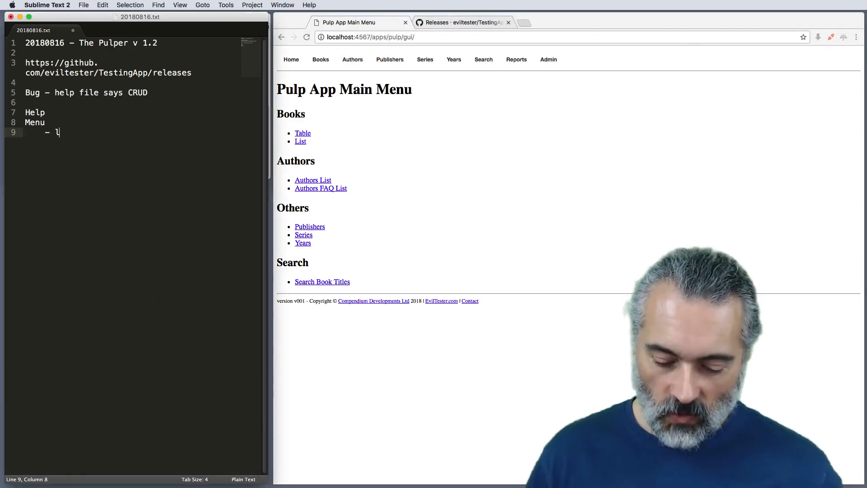
type("inks")
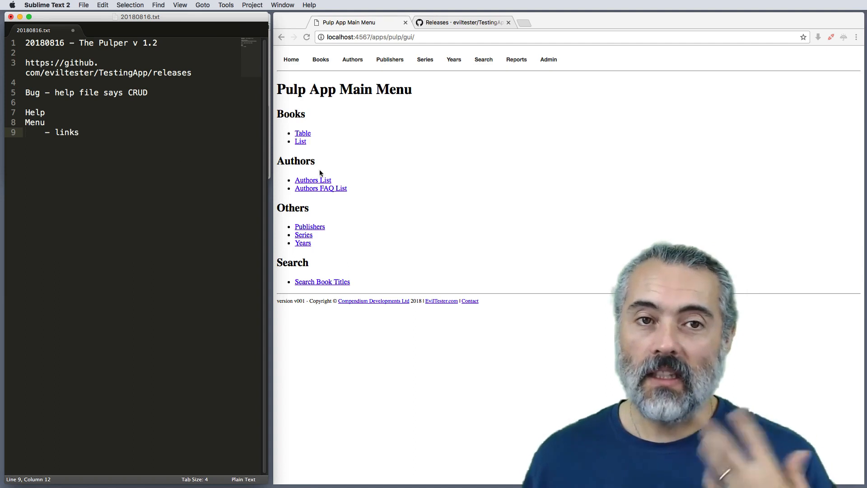
Step: Open the Table of Books in the browser and view the details of The Man of Bronze
left_click(412, 151)
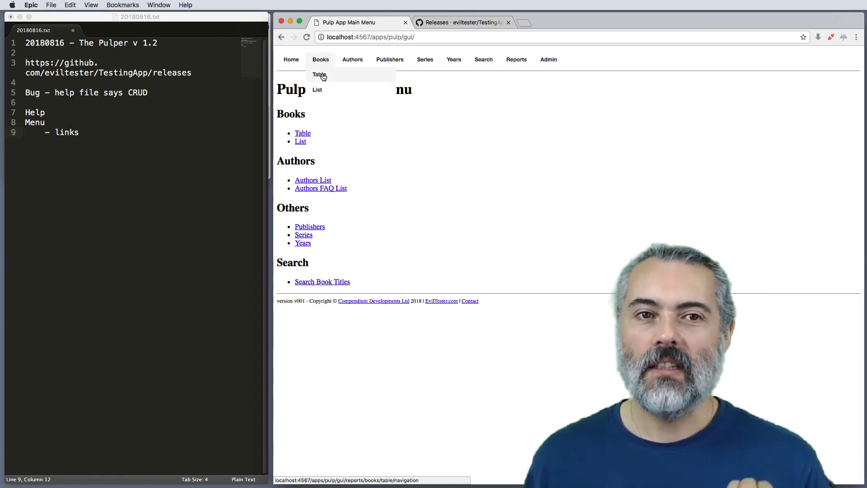
left_click(324, 76)
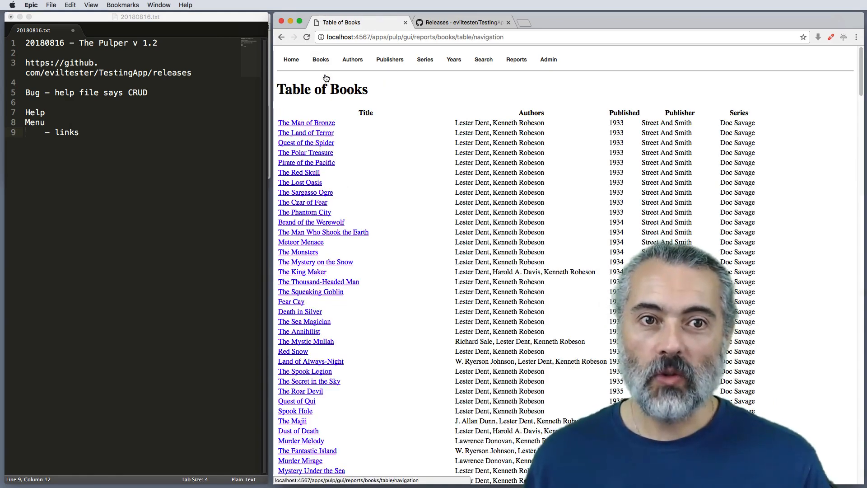
left_click(327, 126)
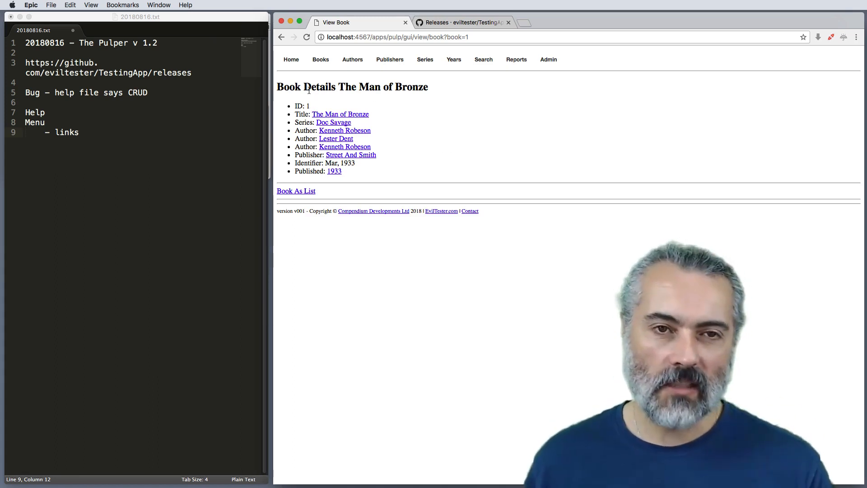
Step: Extend the links item in the notes with "- semantics" and add an indented "- css, javascript?" item below it
mouse_move(295, 64)
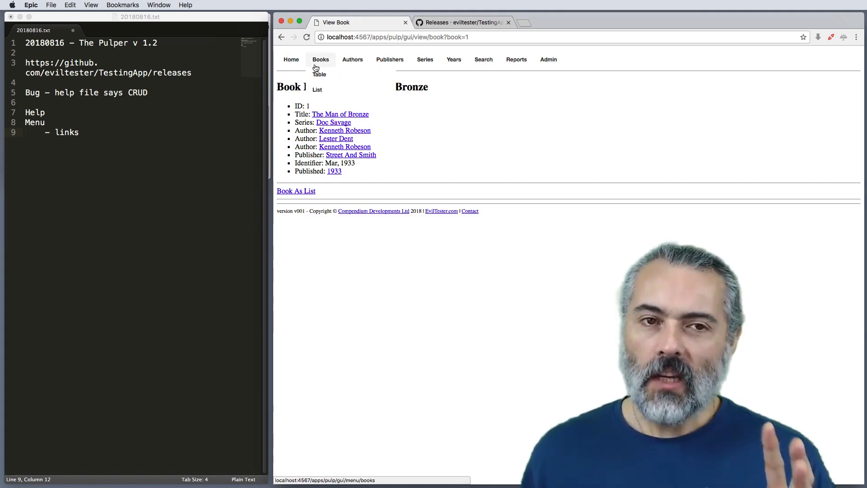
left_click(94, 135)
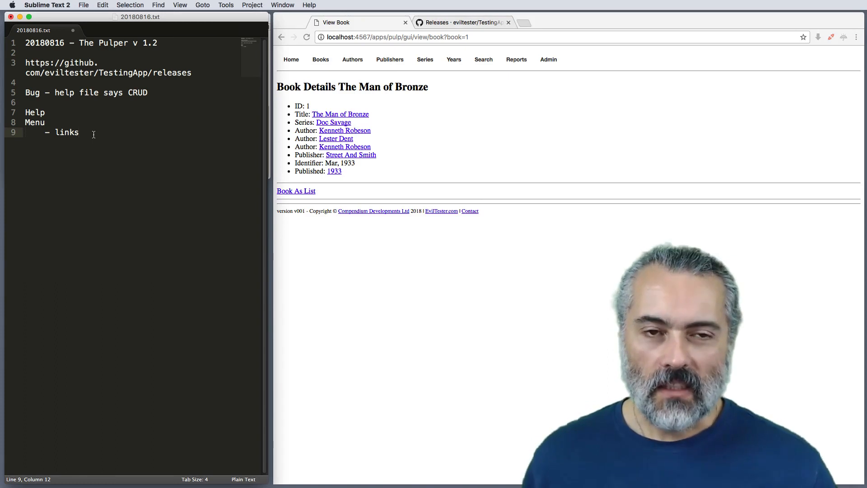
type("semantics")
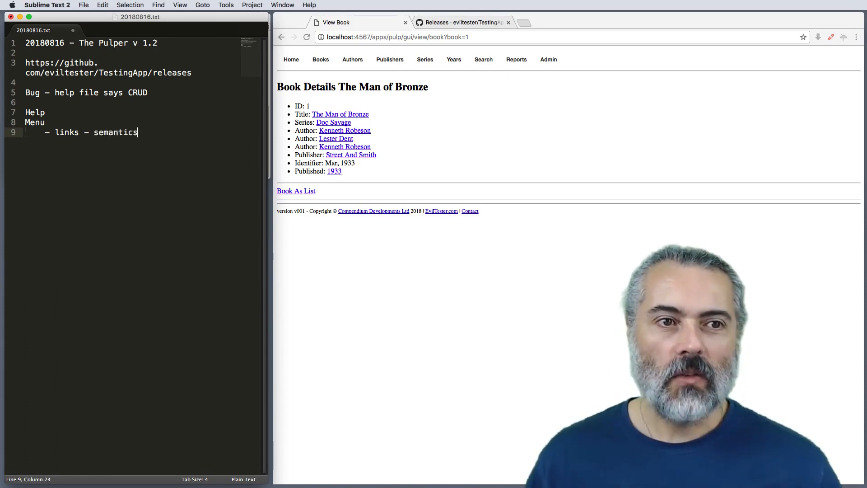
key("Return")
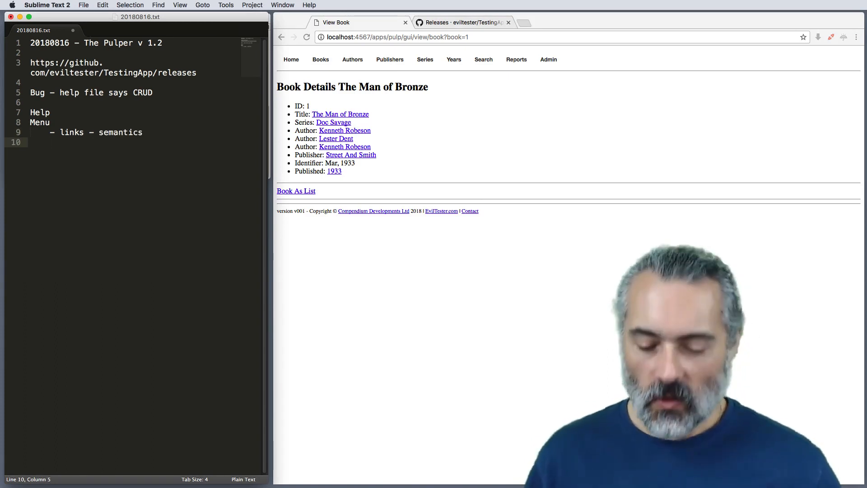
type("- css, ")
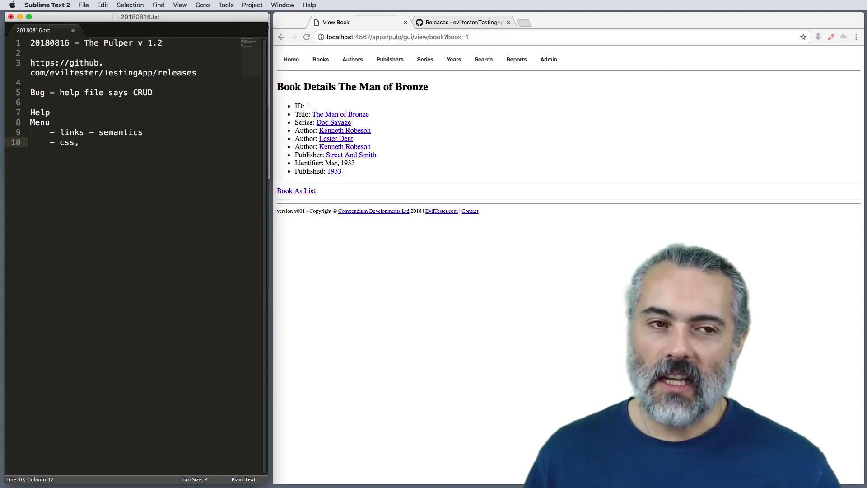
type("javascript?")
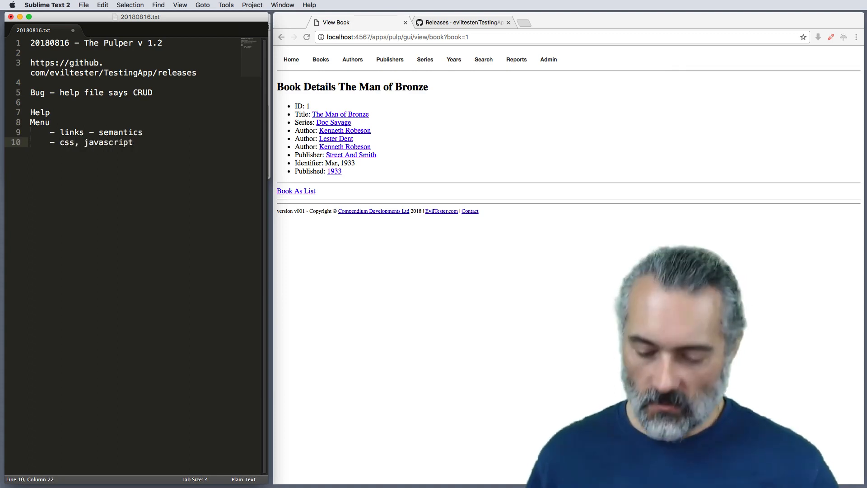
Step: Narrow the browser window on the book details page and examine how the navigation bar and its submenus adapt
left_click(334, 84)
mouse_move(319, 66)
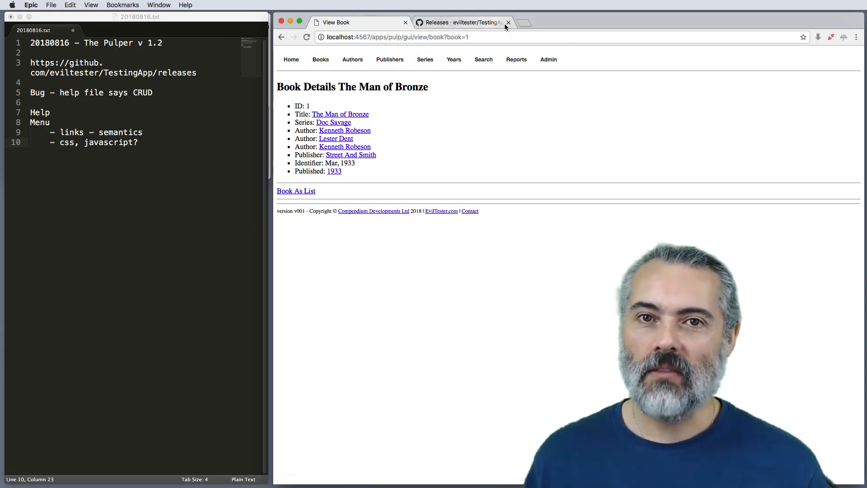
left_click_drag(858, 215, 454, 198)
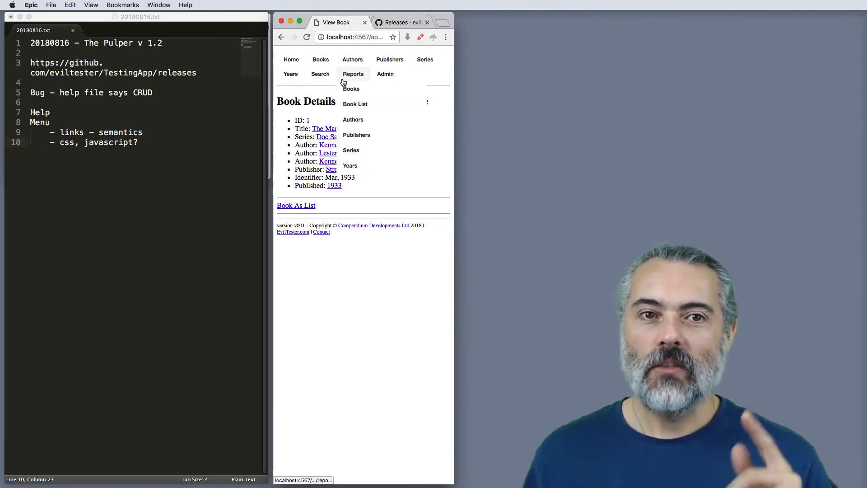
mouse_move(350, 64)
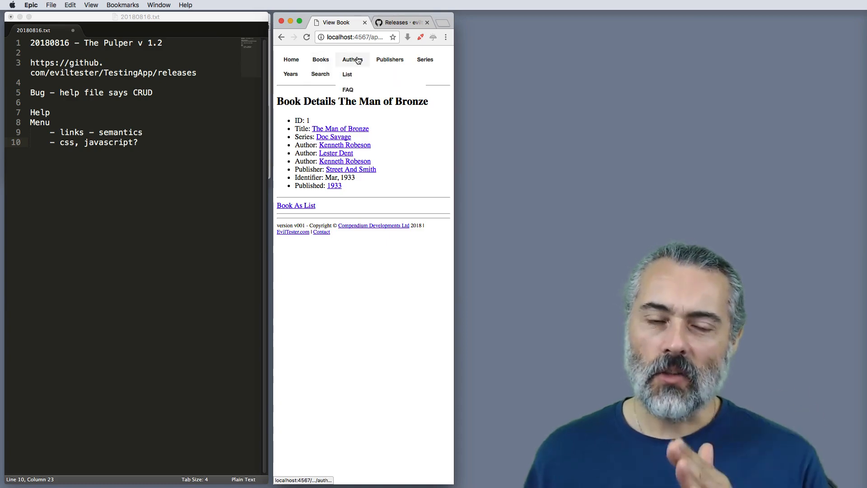
mouse_move(286, 71)
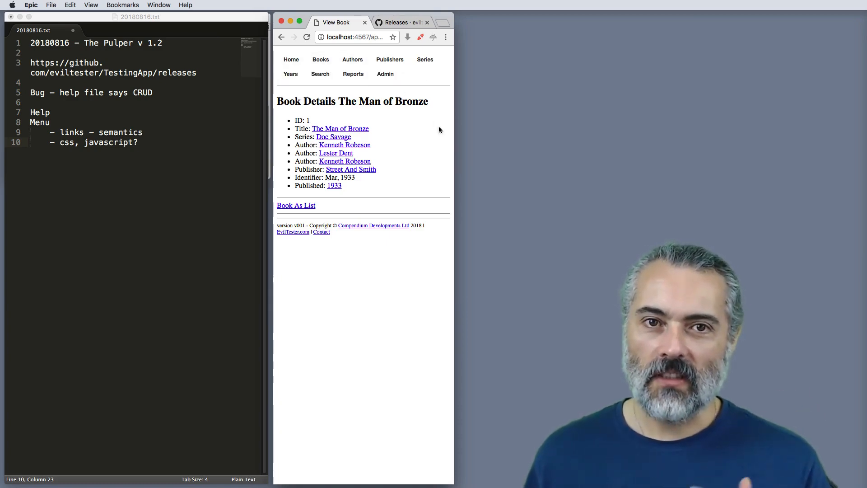
Step: Examine the Table of Books and List of Books pages at reduced window widths, and widen the browser window back to full size
left_click(319, 74)
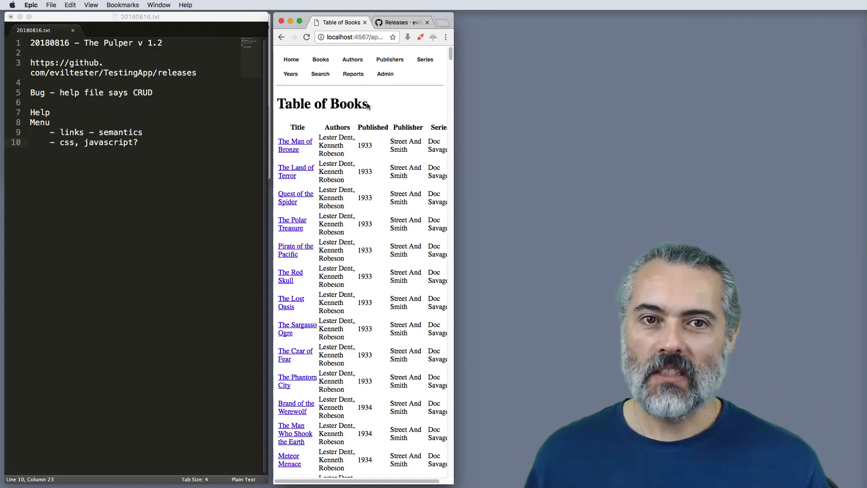
left_click_drag(453, 179, 498, 185)
mouse_move(320, 59)
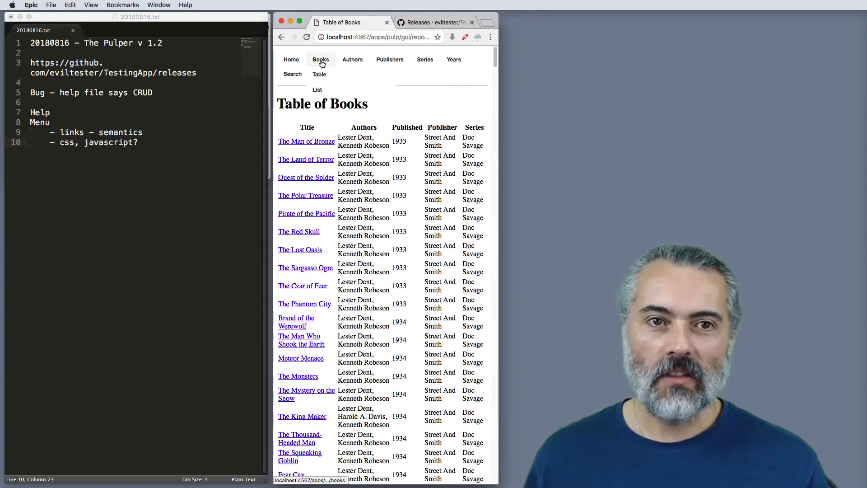
left_click(323, 90)
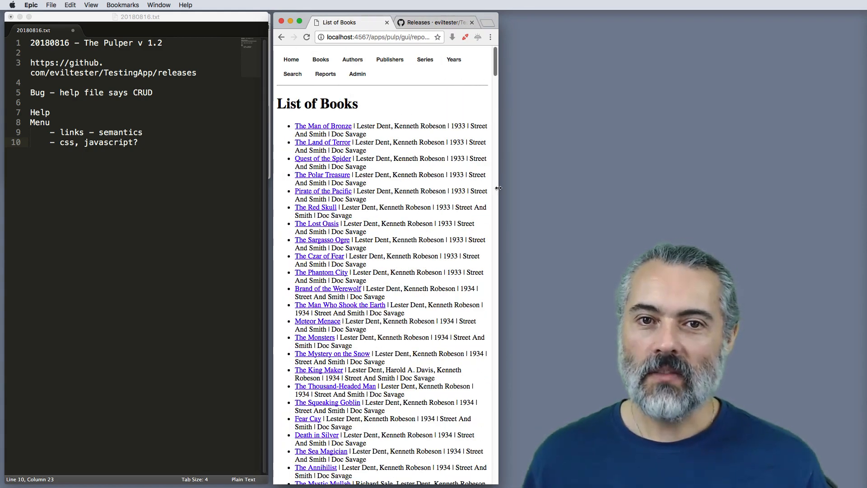
left_click_drag(497, 188, 865, 124)
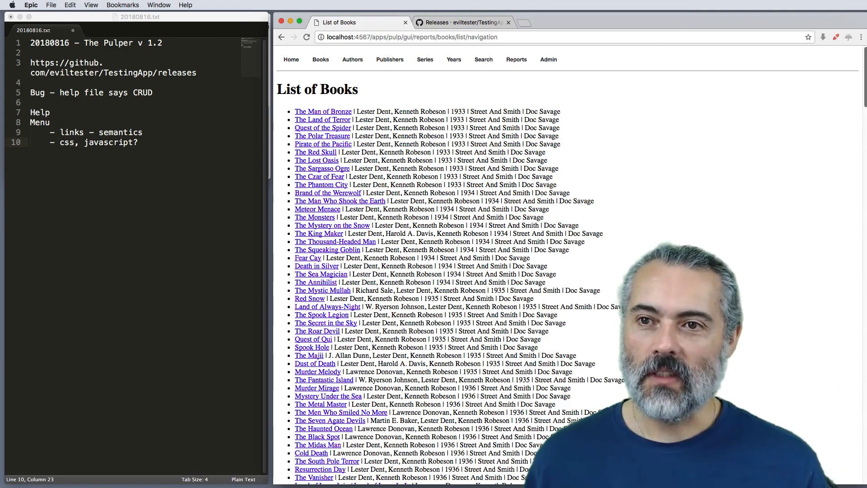
Step: Add an indented line "responsive to screen size" to the notes, one blank line below the css, javascript item
left_click(226, 128)
key("Return")
key("Return")
type("r")
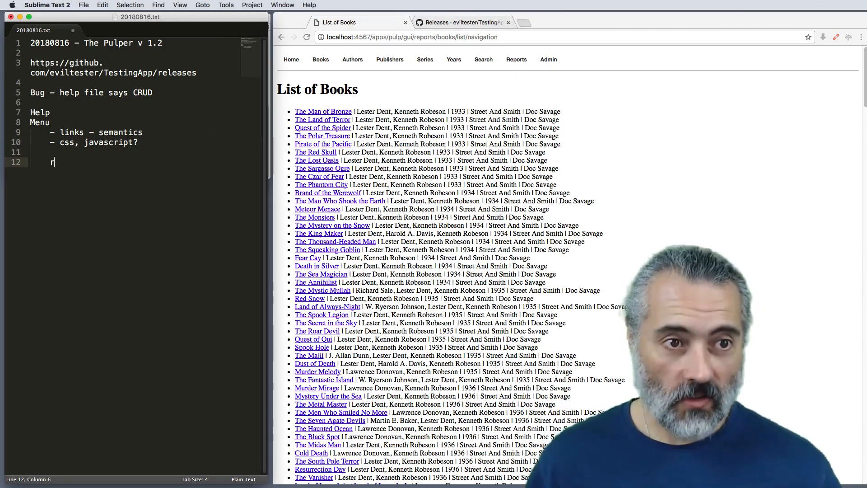
type("esponsive")
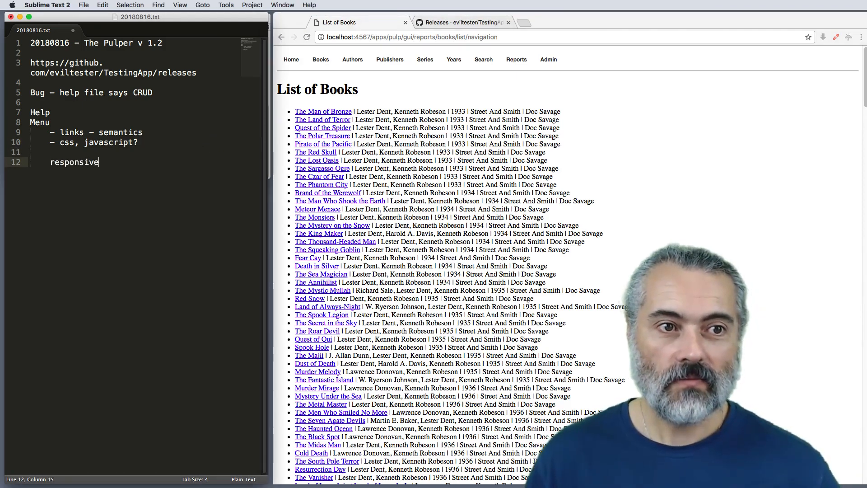
type(" to scr")
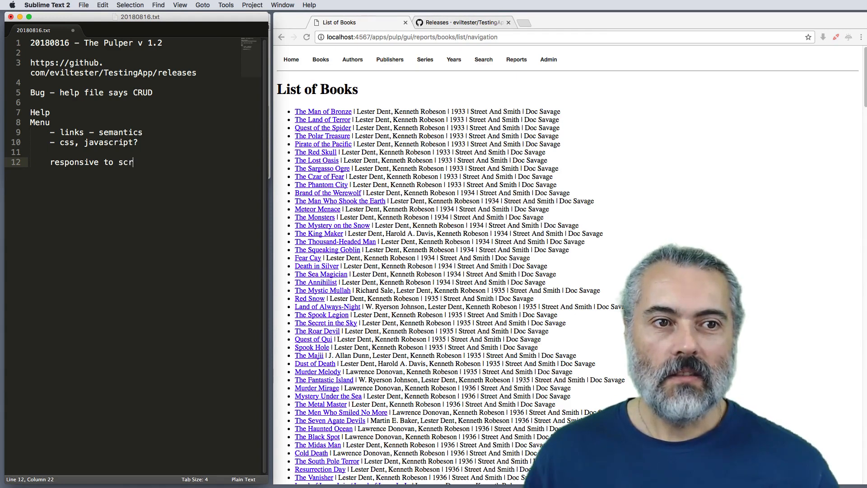
type("een size")
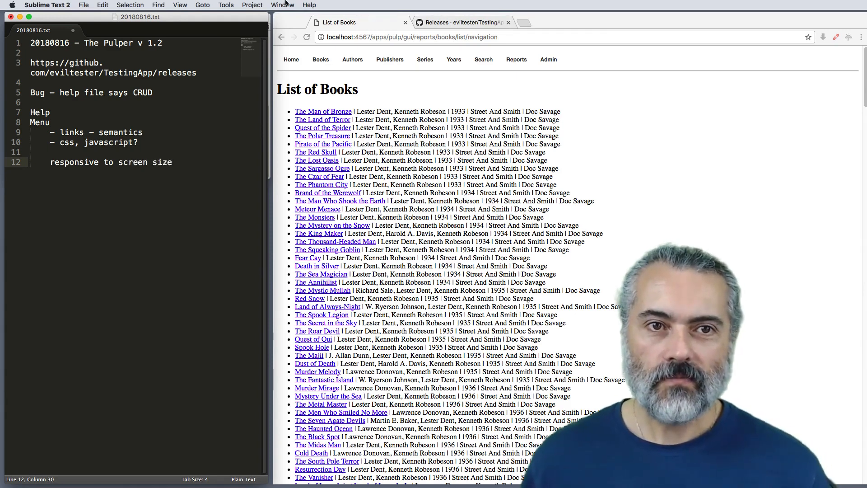
Step: Return to the Pulp App main menu page in the browser
left_click(396, 80)
mouse_move(301, 63)
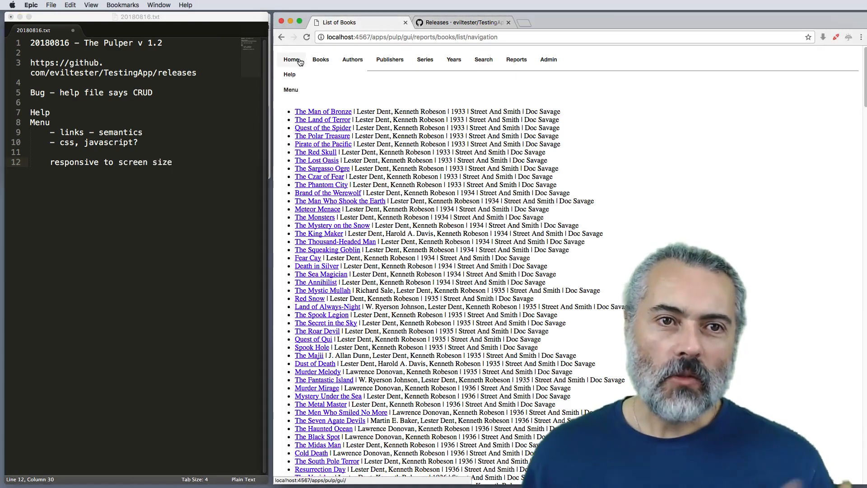
left_click(302, 92)
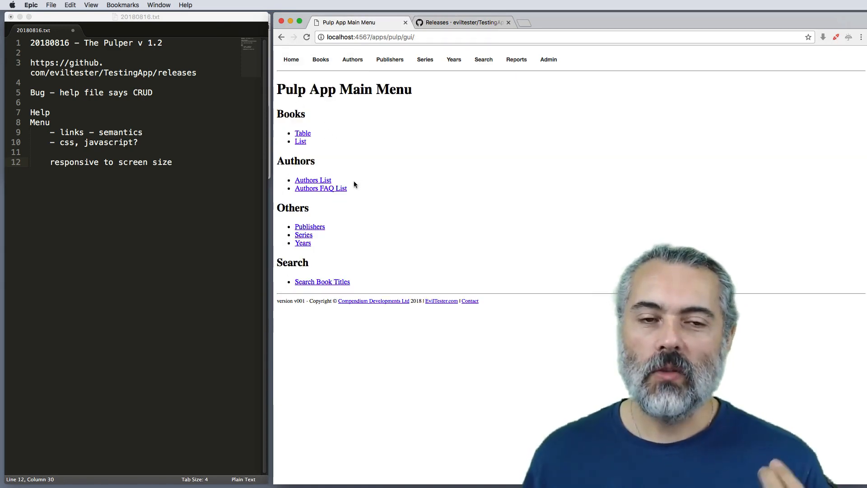
Step: Add an indented "- oracle" item to the notes directly below "- css, javascript?"
left_click(188, 167)
key("Up")
key("Up")
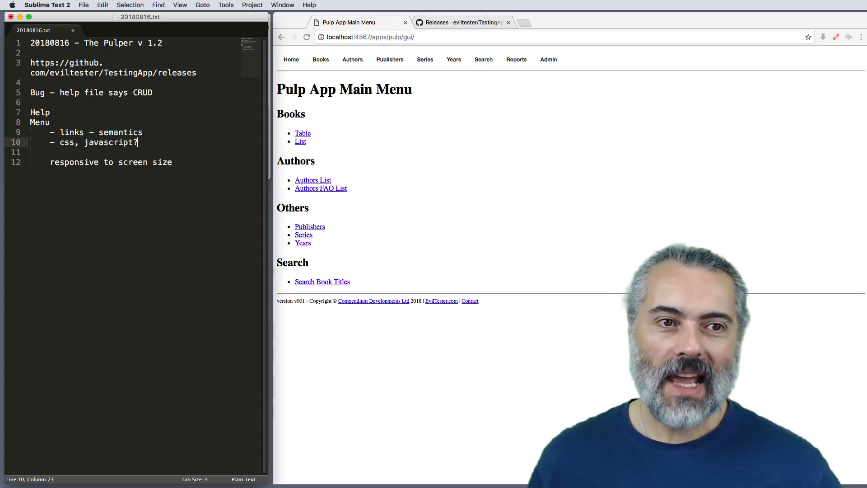
key("Return")
type("- oracle")
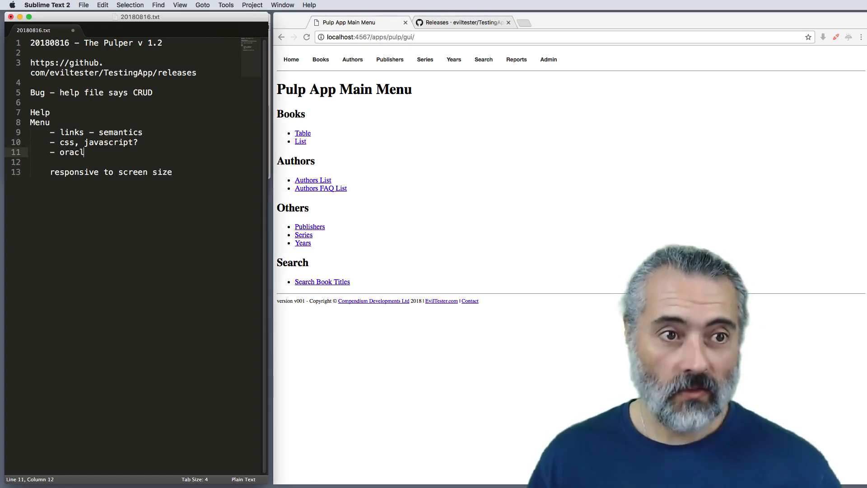
Step: Open the Table of Books in the browser, and add an unindented line "oracle for data?" to the notes above the responsive line
left_click(318, 61)
left_click(320, 74)
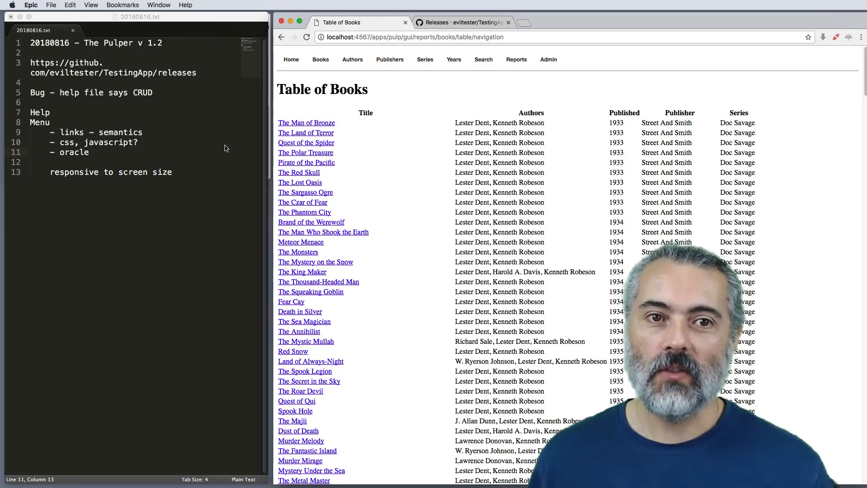
left_click(113, 160)
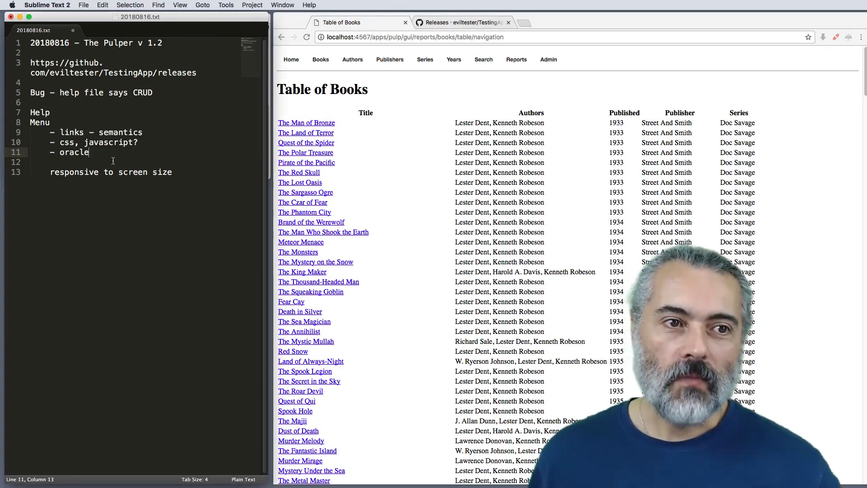
left_click(112, 160)
key("Return")
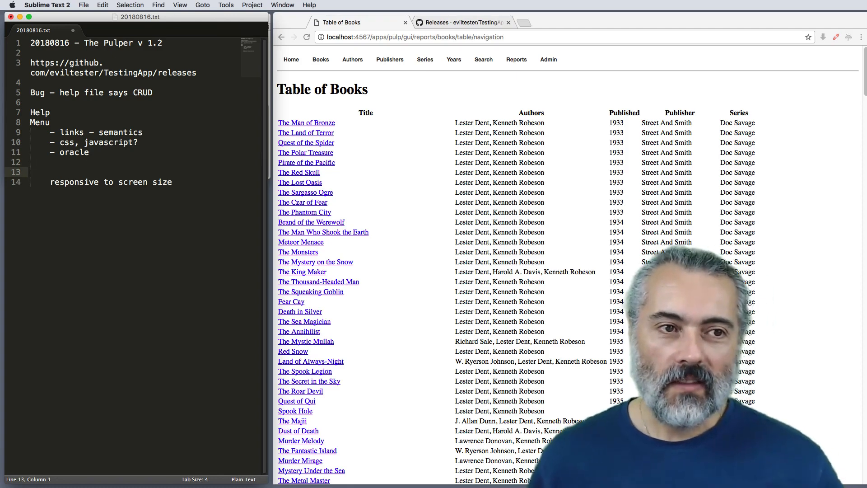
key("Return")
key("Up")
type("or")
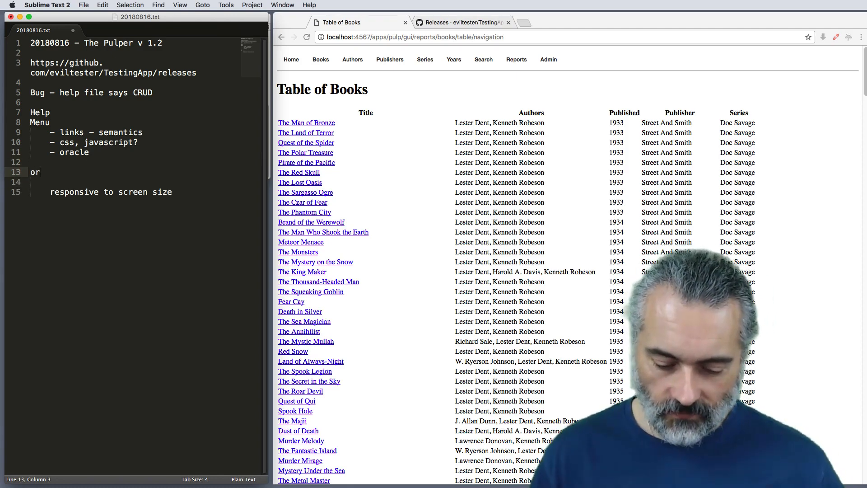
type("acle for data")
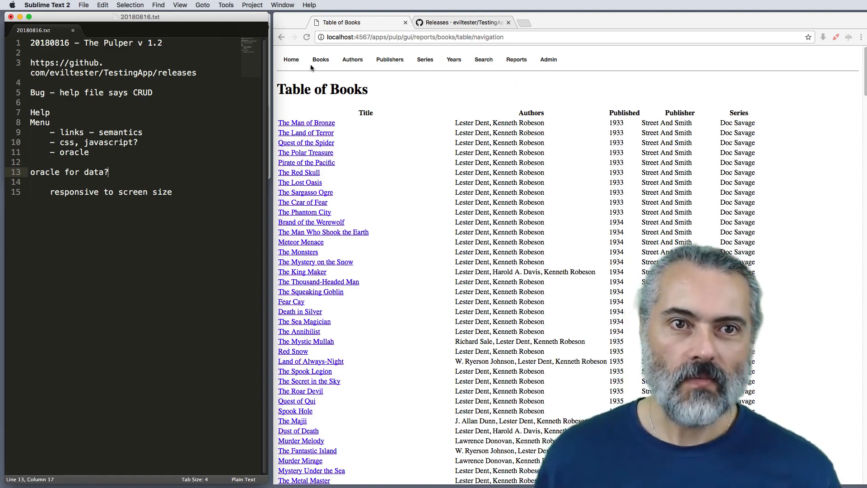
Step: View the details of The Man of Bronze from the Table of Books and inspect the page's URL
left_click(330, 122)
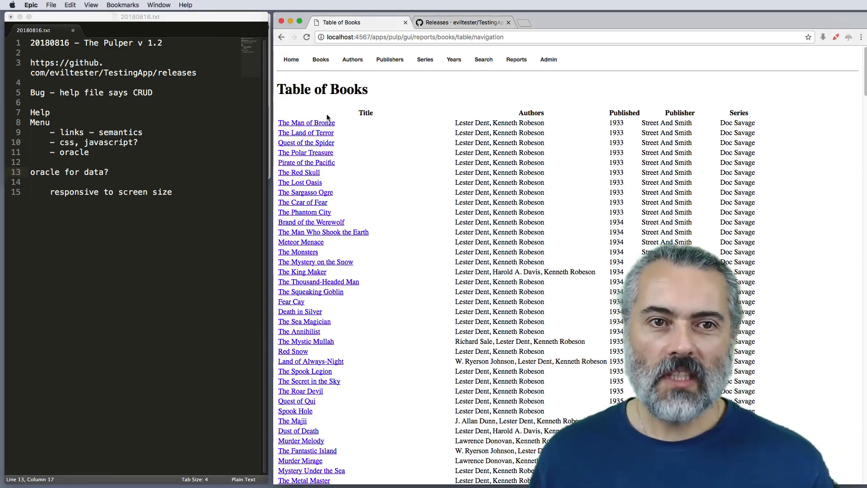
left_click(323, 126)
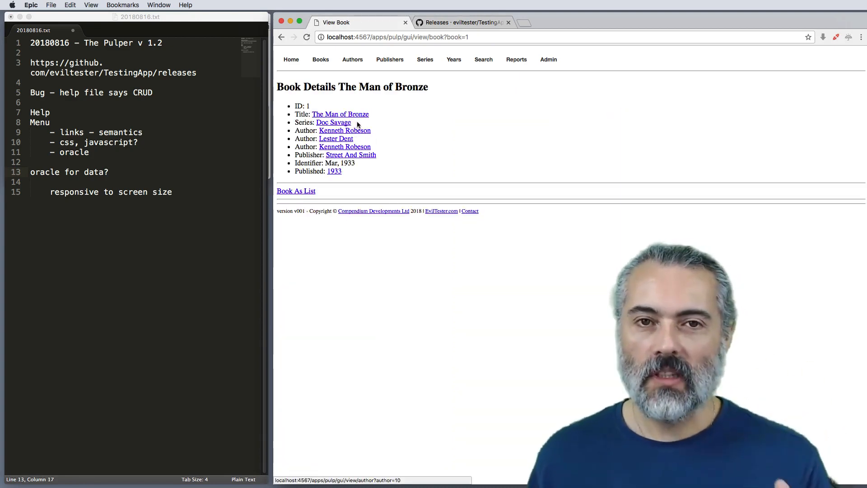
left_click(447, 38)
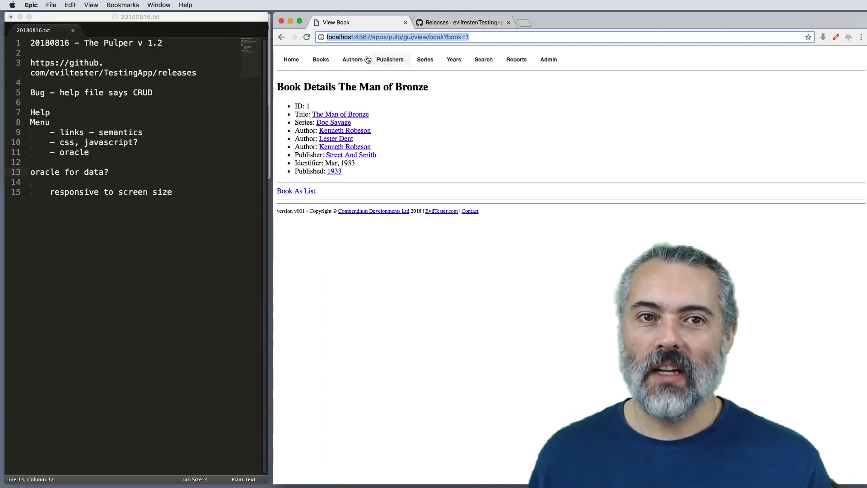
mouse_move(322, 63)
left_click(432, 129)
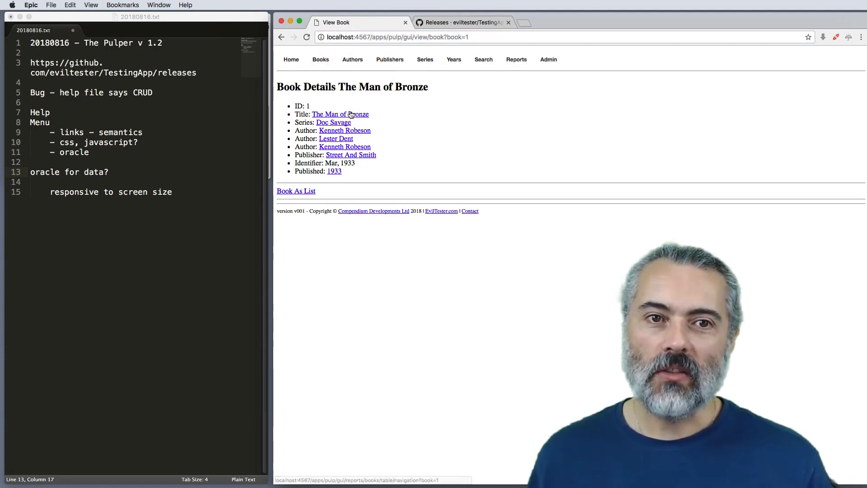
Step: Open the Doc Savage series details and load another series by changing the URL's series parameter to 2
left_click(340, 123)
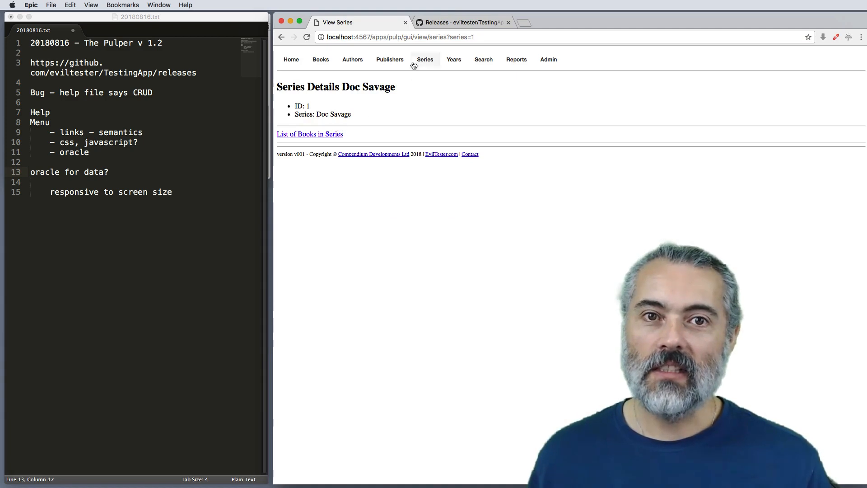
left_click(489, 38)
left_click_drag(489, 39, 362, 38)
left_click(436, 38)
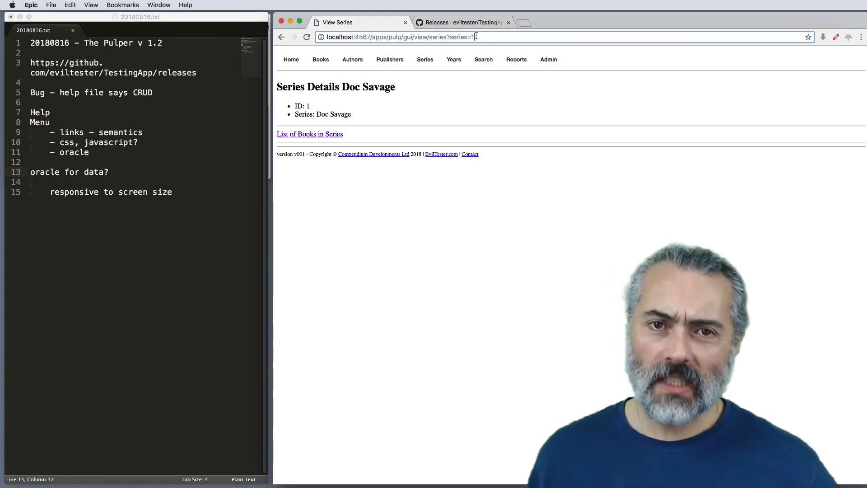
key("BackSpace")
type("2")
key("Return")
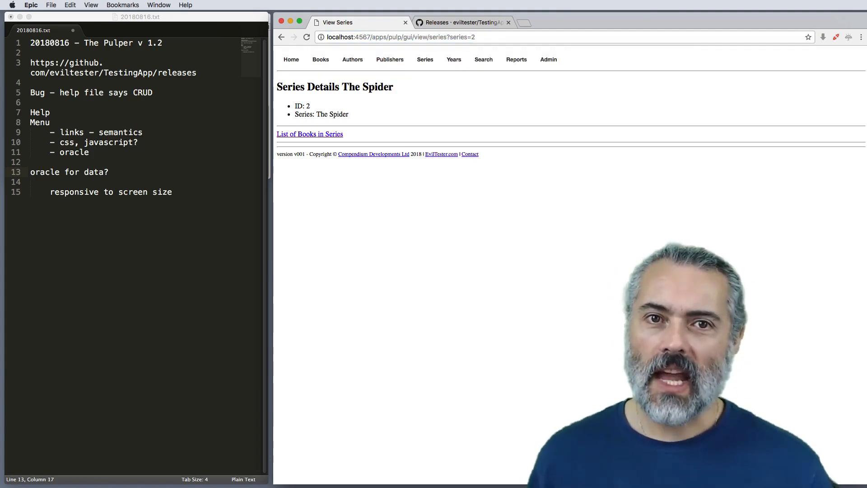
mouse_move(320, 60)
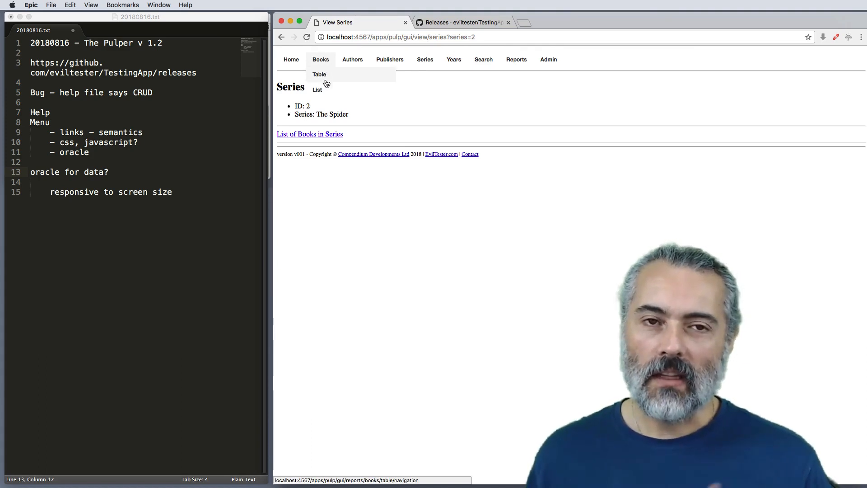
Step: Add a "url manipulation" line at the end of the notes, with an indented "e.g" line below it containing the current series page's URL
left_click(488, 41)
key("super+c")
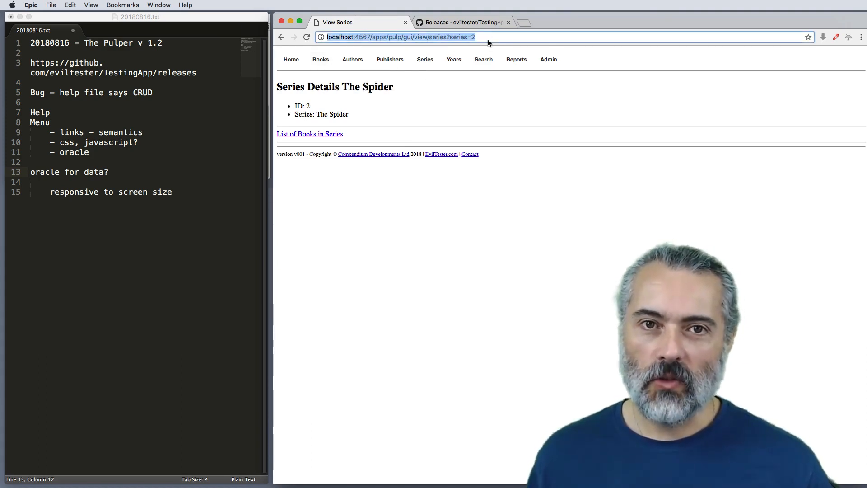
left_click(174, 203)
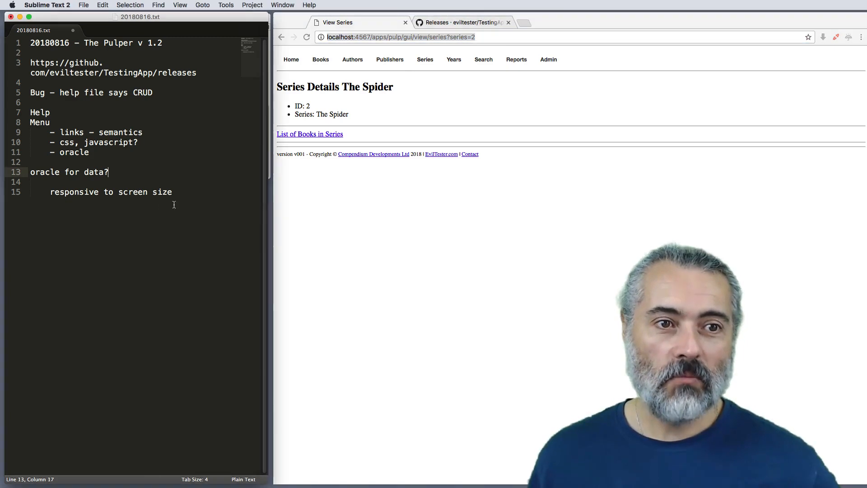
left_click(177, 201)
key("Return")
key("Return")
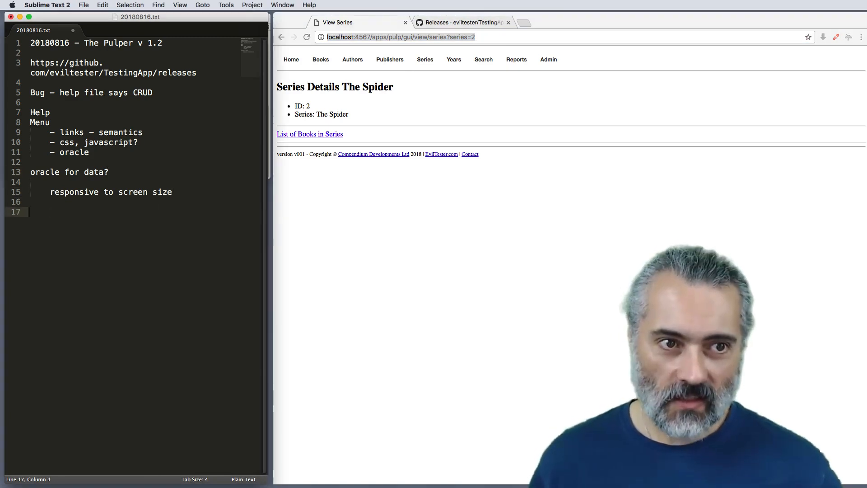
type("url m")
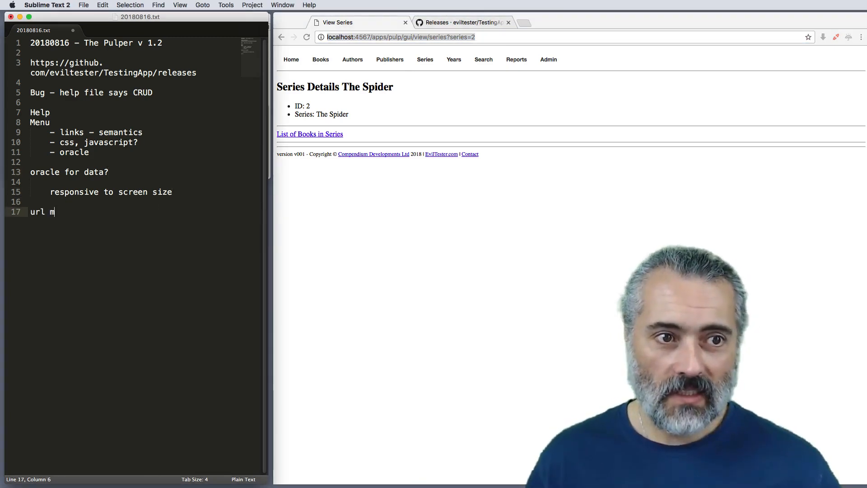
type("anipulation")
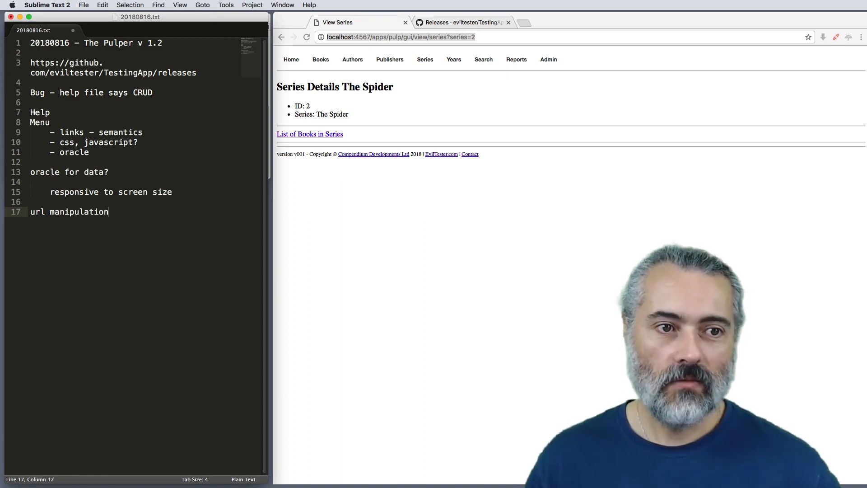
key("Return")
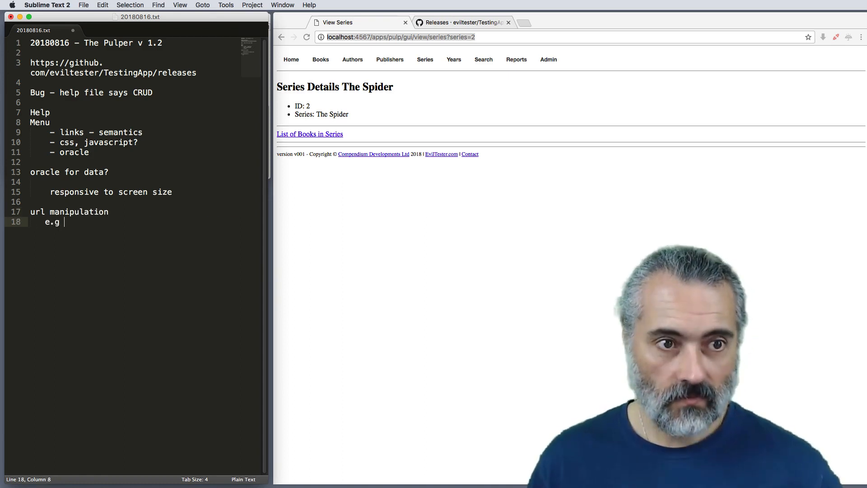
type("e.g")
key("super+v")
Step: Look through the List of Books, compare it with the Table of Books, and inspect the table page's URL
key("super+Tab")
mouse_move(323, 64)
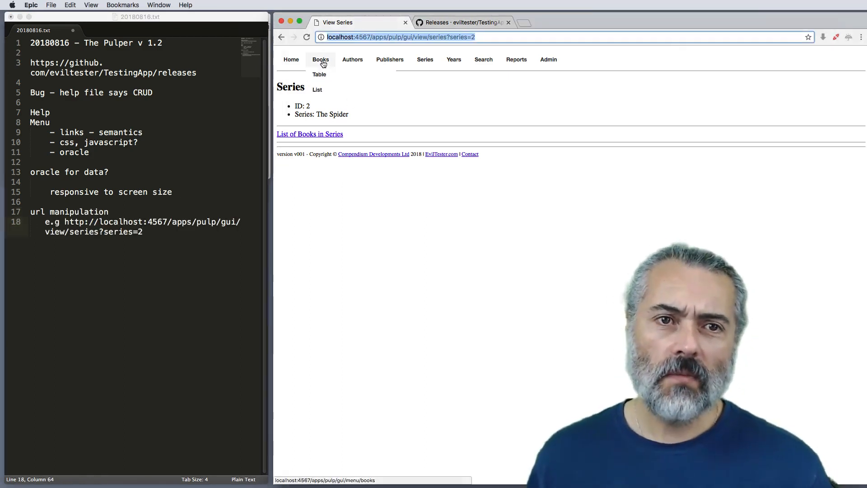
left_click(328, 90)
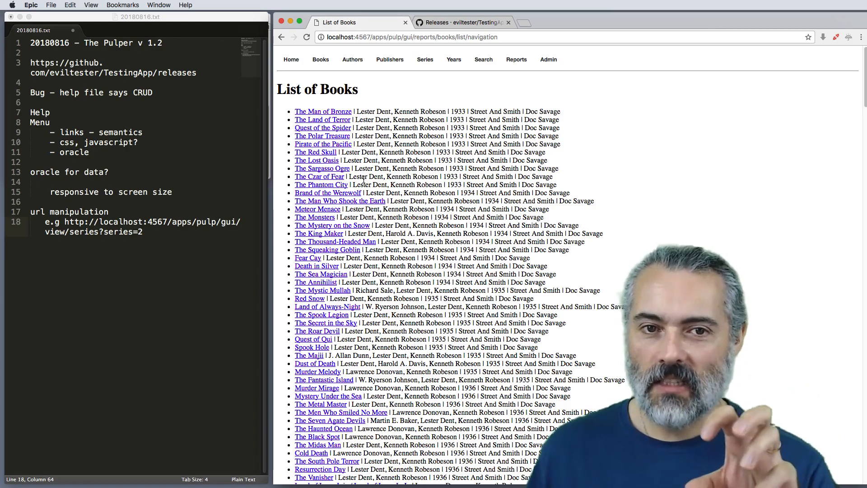
scroll(363, 179, "down", 10)
scroll(371, 174, "up", 10)
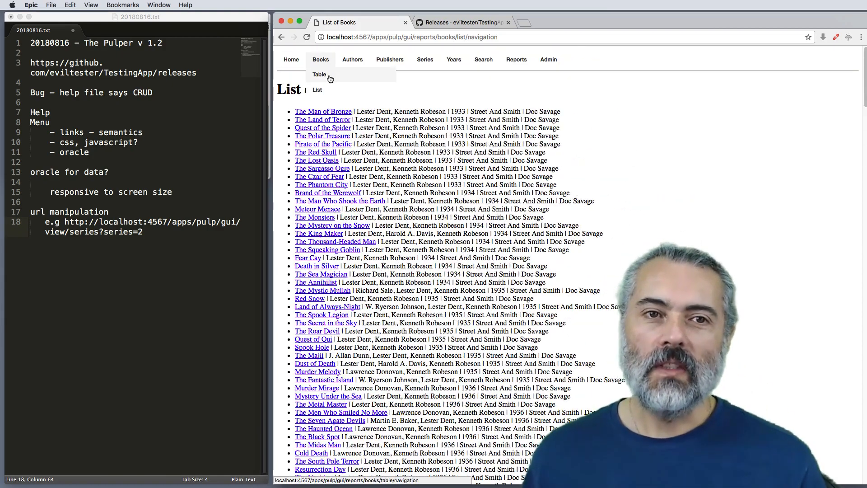
left_click(316, 72)
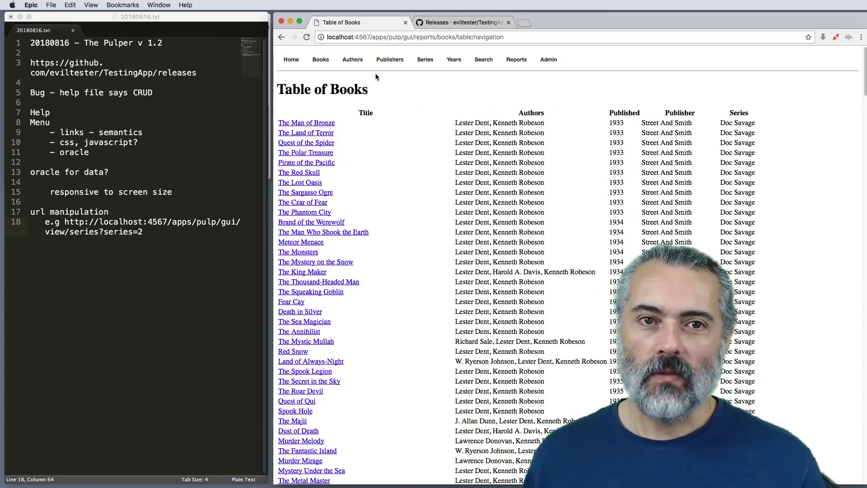
left_click(512, 39)
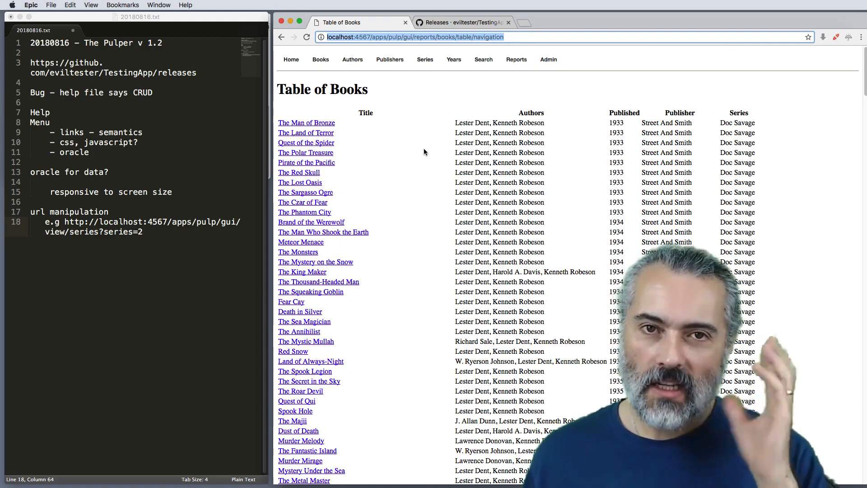
Step: Add an unindented line "views vs screens" to the end of the notes, below the URL example
left_click(163, 231)
key("Return")
key("Return")
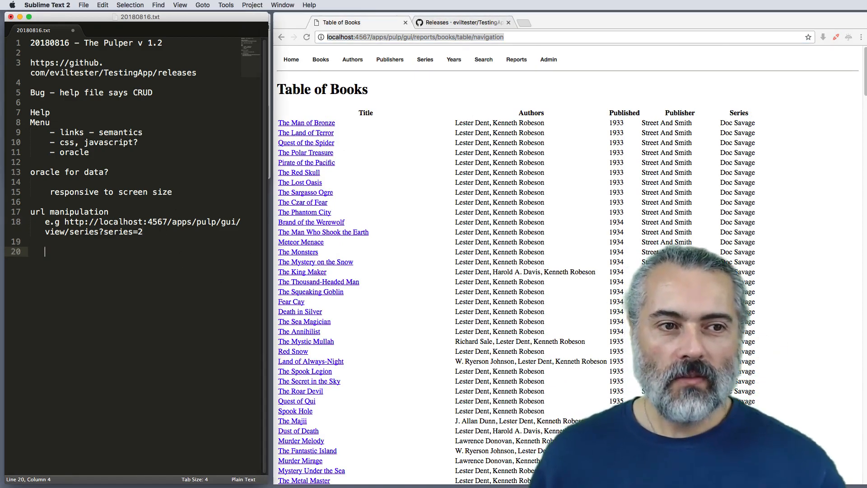
key("Return")
type("view")
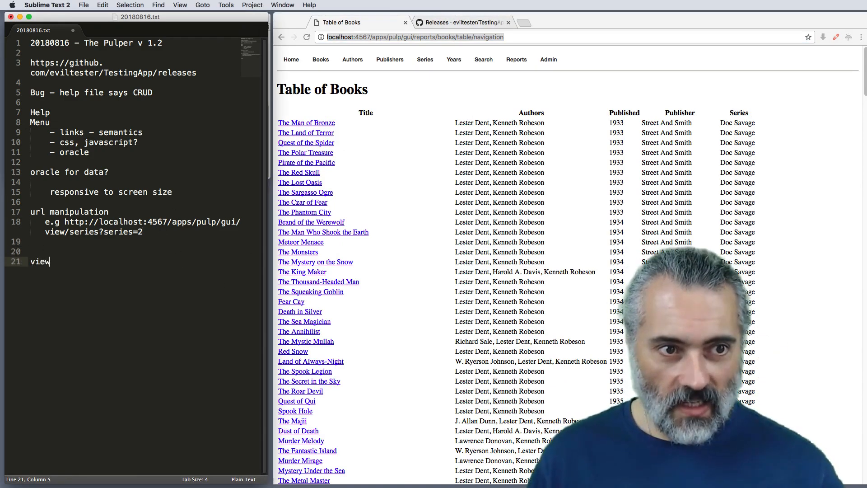
type("s vs screens")
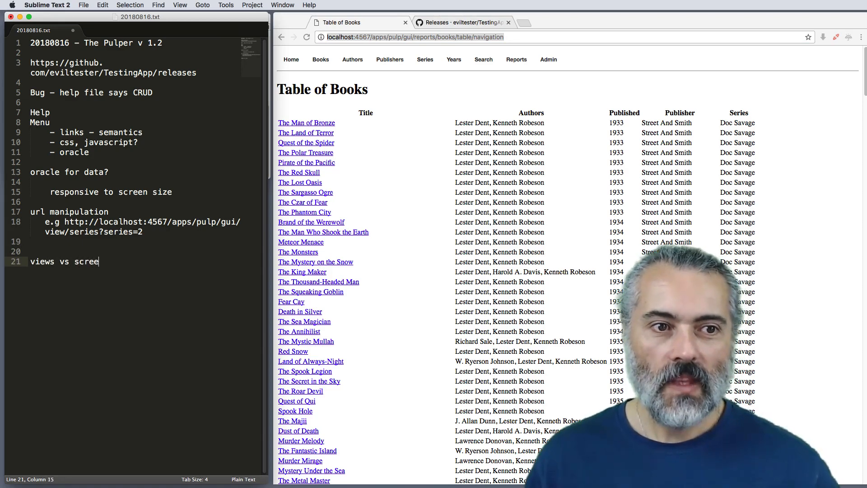
Step: Add an "Entities:" heading at the end of the notes with the item "- books, authors, publishers, series, years" beneath it
left_click(329, 61)
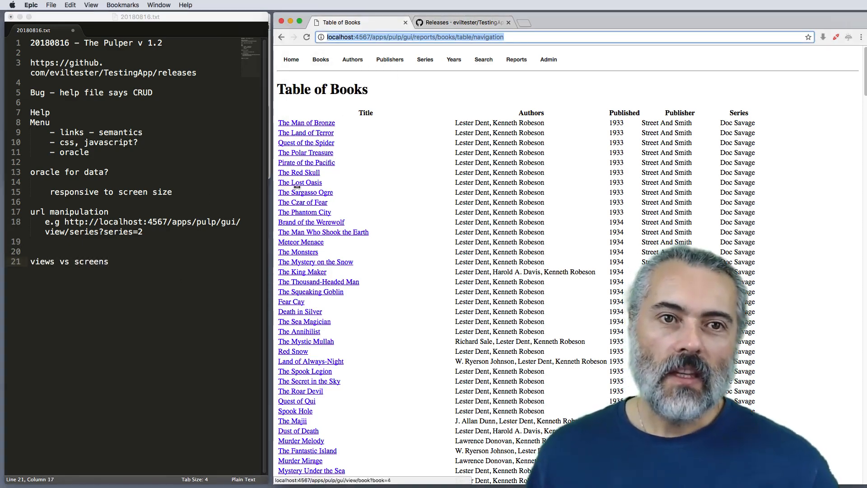
left_click(148, 267)
key("Return")
key("Return")
type("Enti")
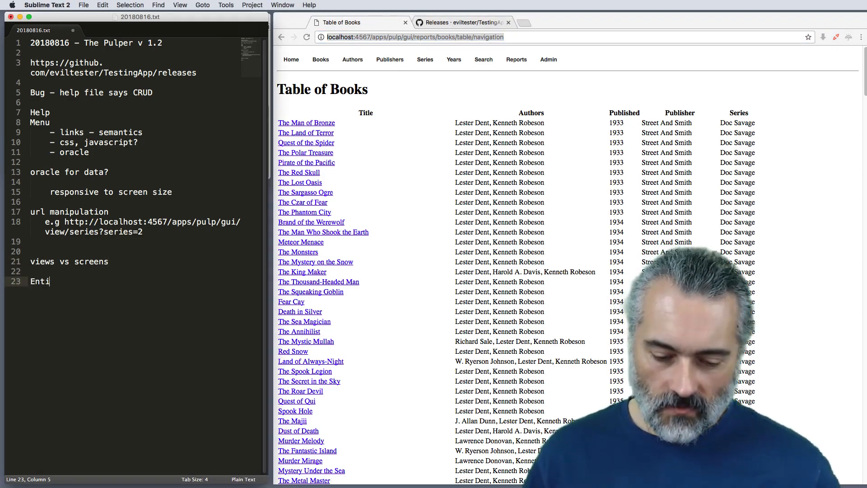
type("ties:")
key("Return")
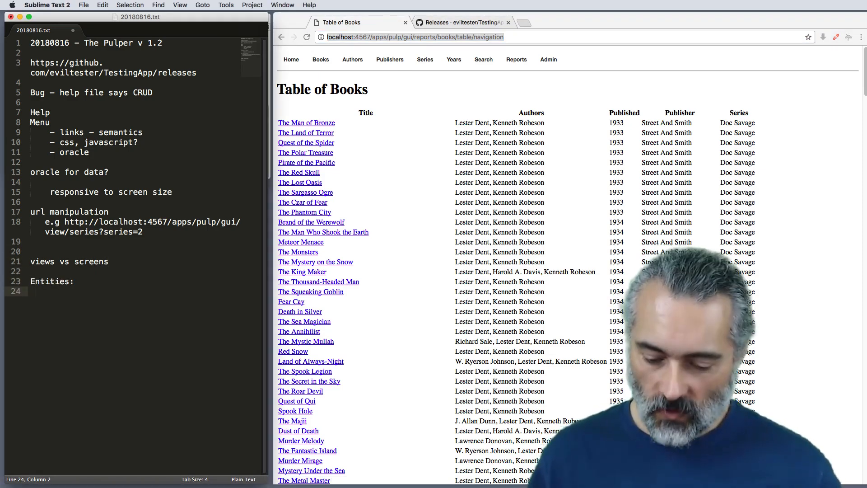
type("- books, aut")
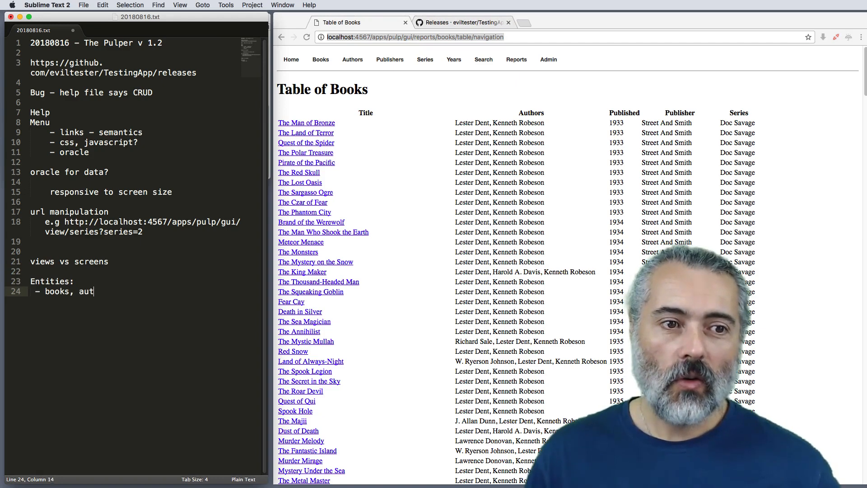
type("hor")
key("BackSpace")
type("ors, pub")
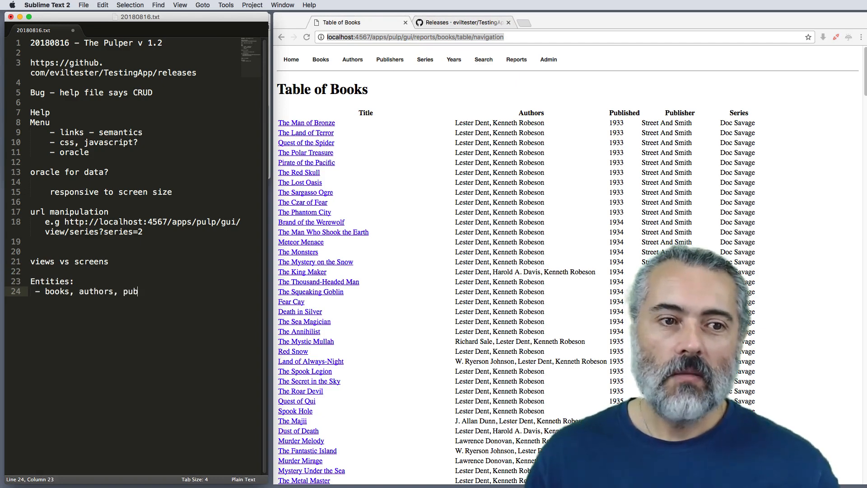
type("lishers, serie")
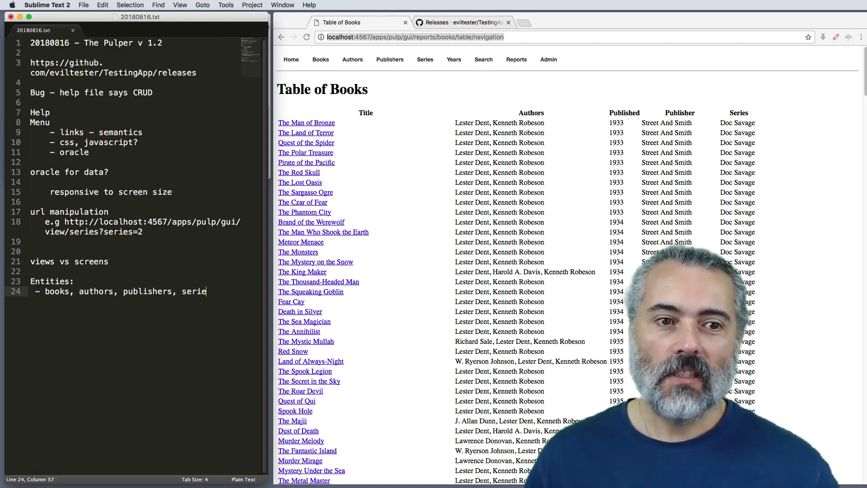
type("s, years")
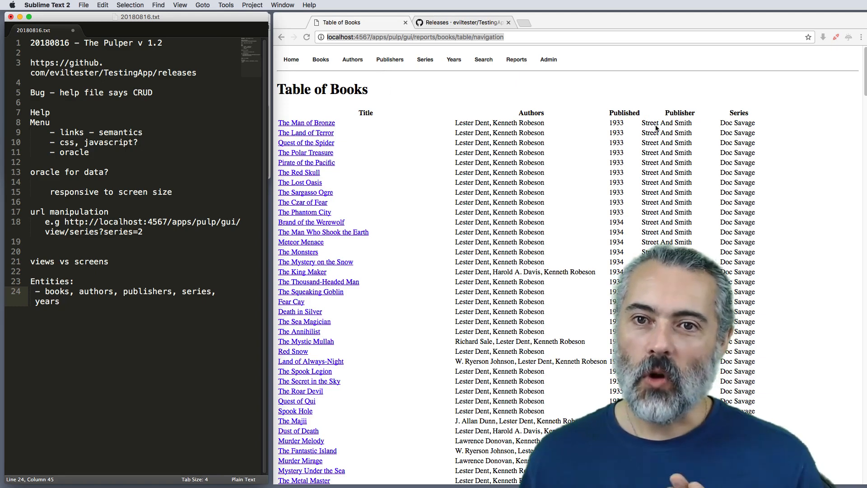
Step: View the publisher details of Popular Publications in the browser and open its list of books
left_click(389, 61)
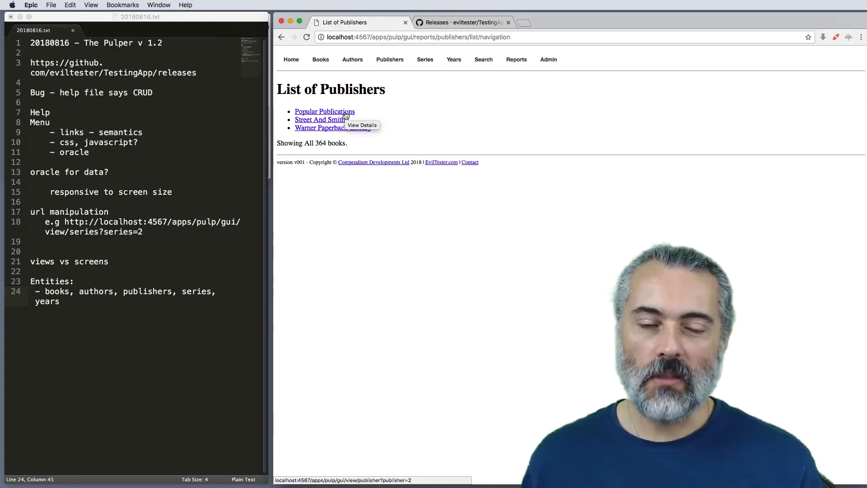
left_click(346, 112)
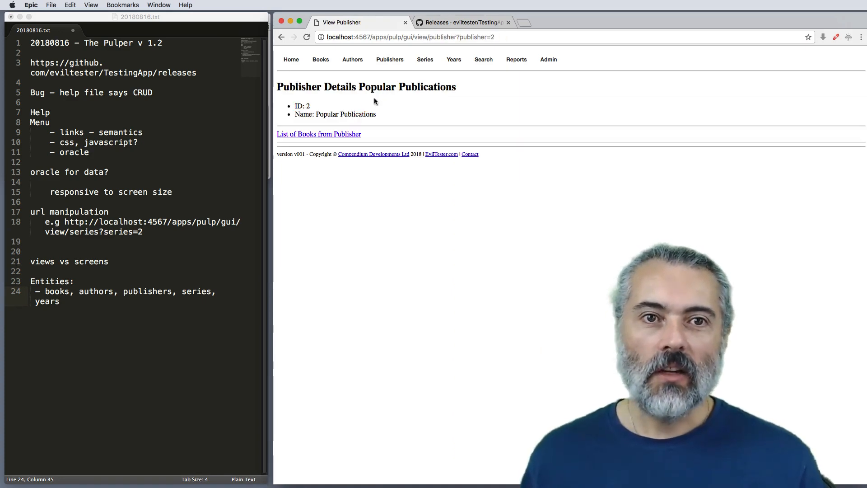
left_click(318, 135)
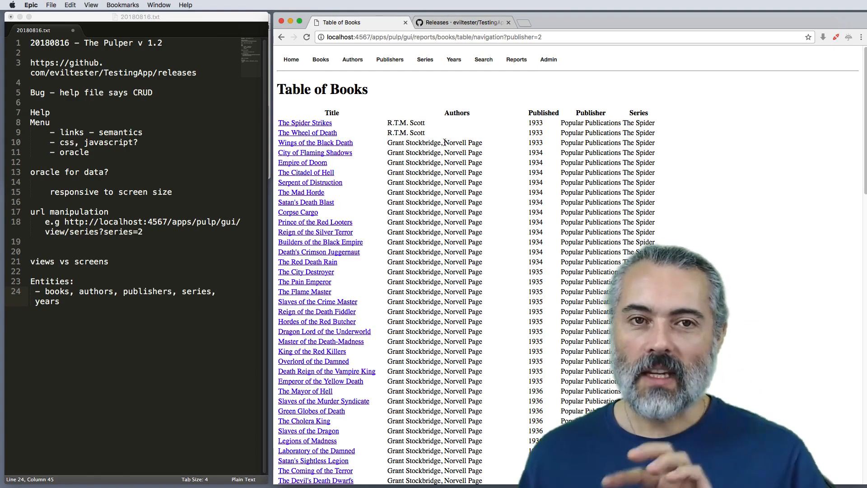
Step: Add the line "!oracle, internal consistency data" to the notes below the entities list, separated by a blank line
left_click(136, 330)
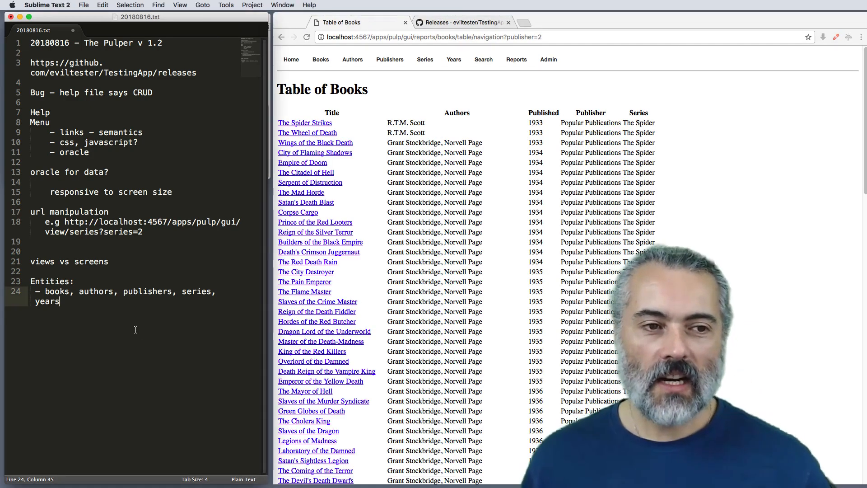
key("Return")
key("Return")
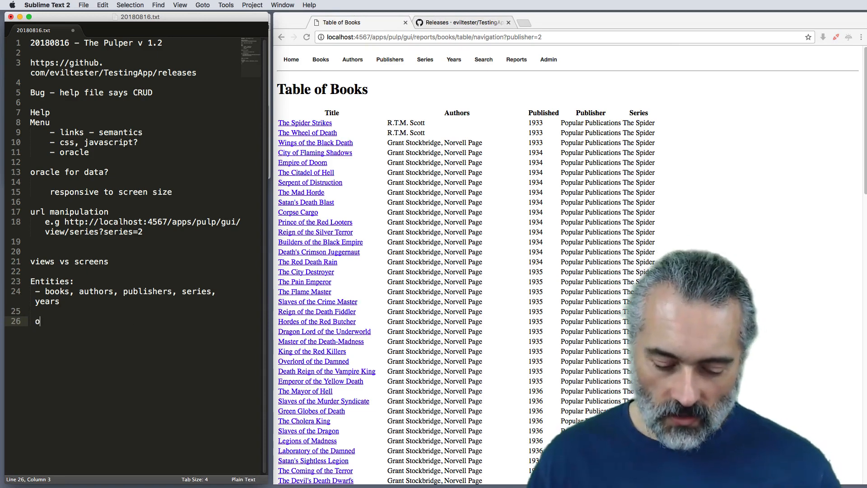
key("BackSpace")
type("!orac")
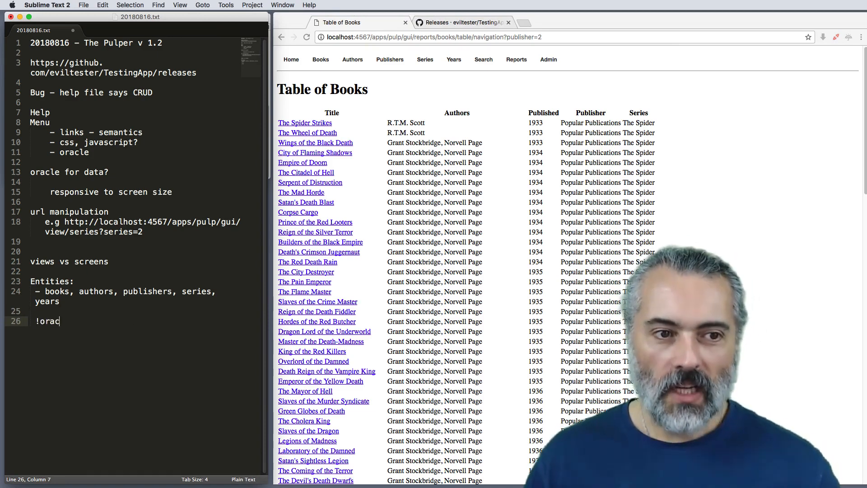
type("le, internal ")
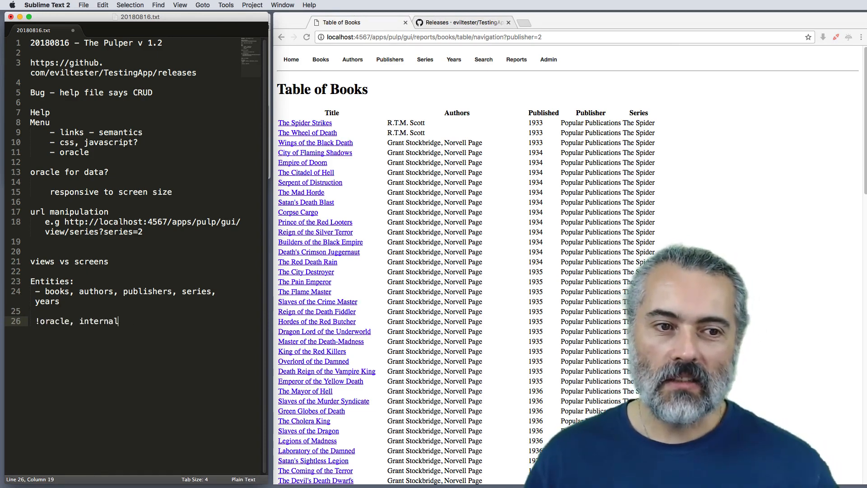
type("c")
key("BackSpace")
type("consis")
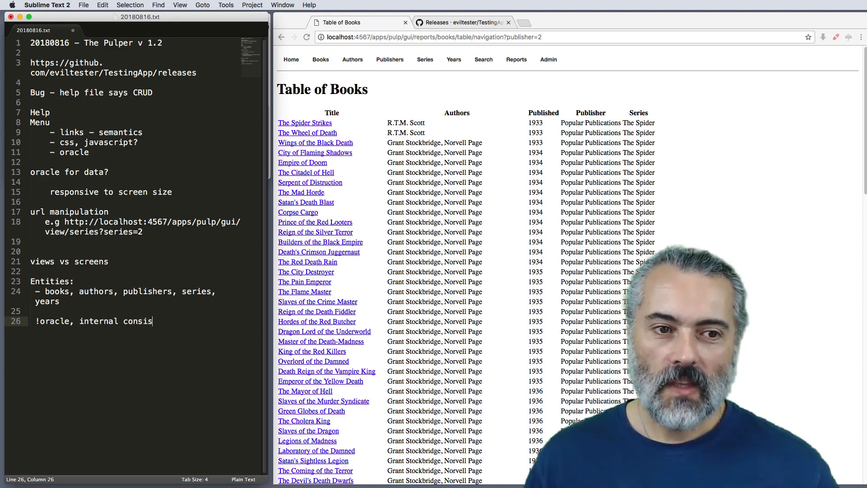
type("tency data")
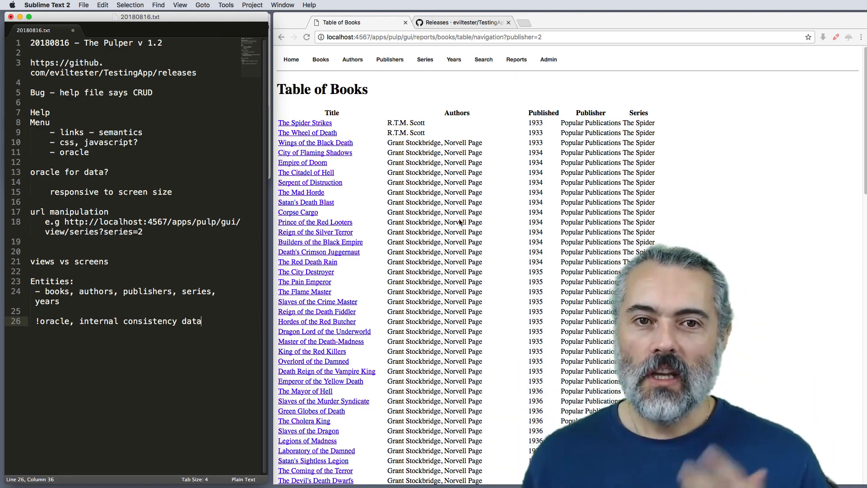
Step: Look through the publisher's books, reopen the List of Publishers, and follow Popular Publications back to its list of books
scroll(393, 144, "down", 1)
scroll(395, 147, "down", 5)
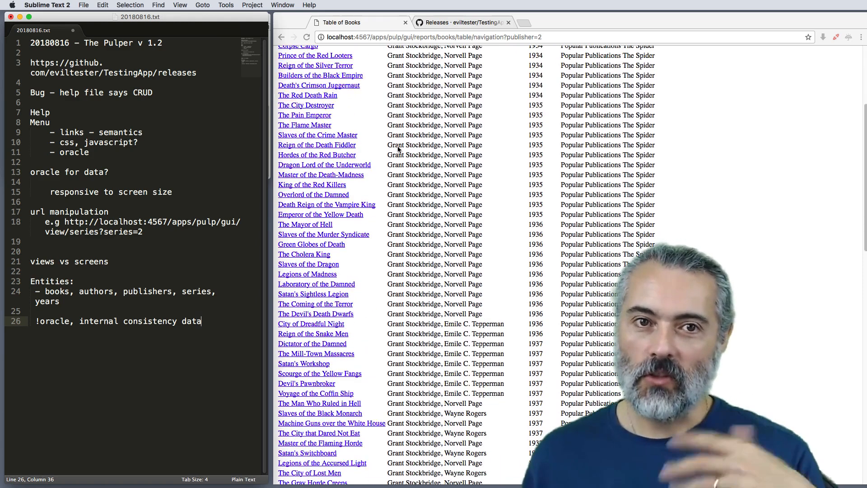
scroll(396, 149, "up", 5)
left_click(393, 61)
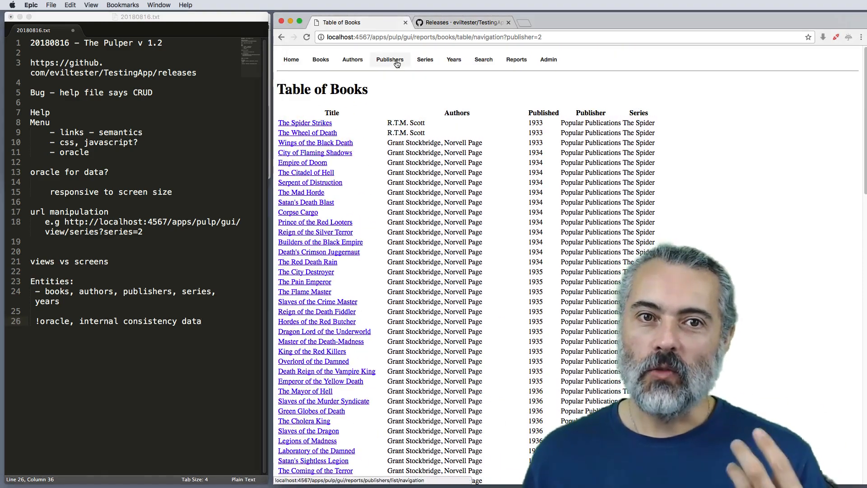
left_click(352, 112)
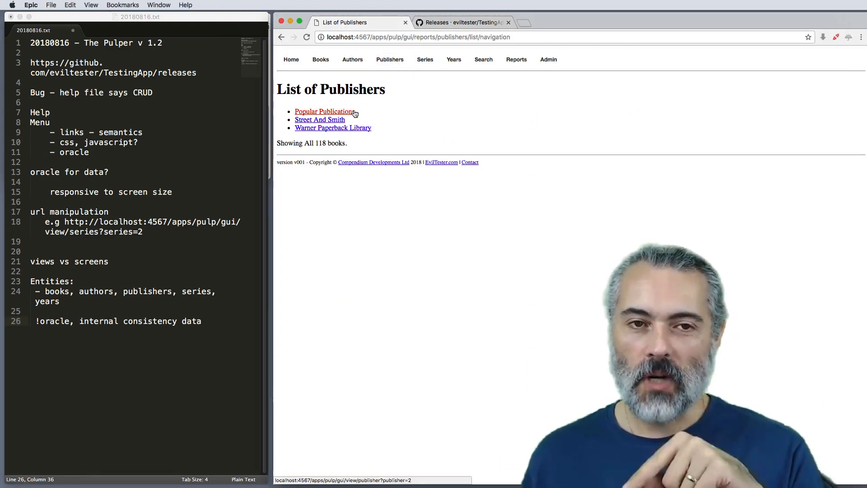
left_click(352, 135)
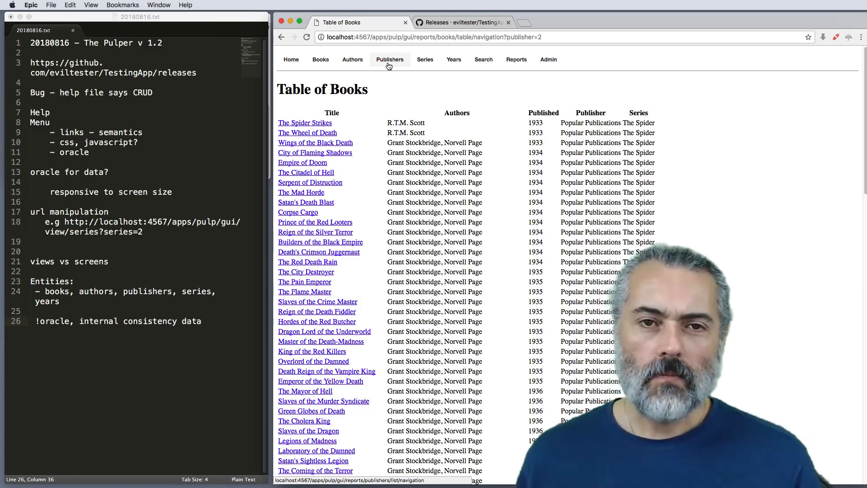
Step: Add the line "tools to compare data on pages" to the end of the notes, separated by a blank line
left_click(223, 324)
key("Return")
key("Return")
type("to")
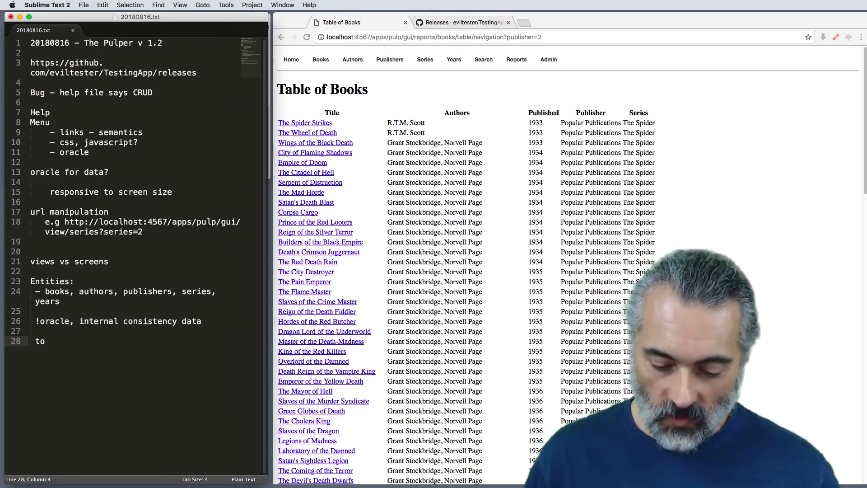
type("ols to compare")
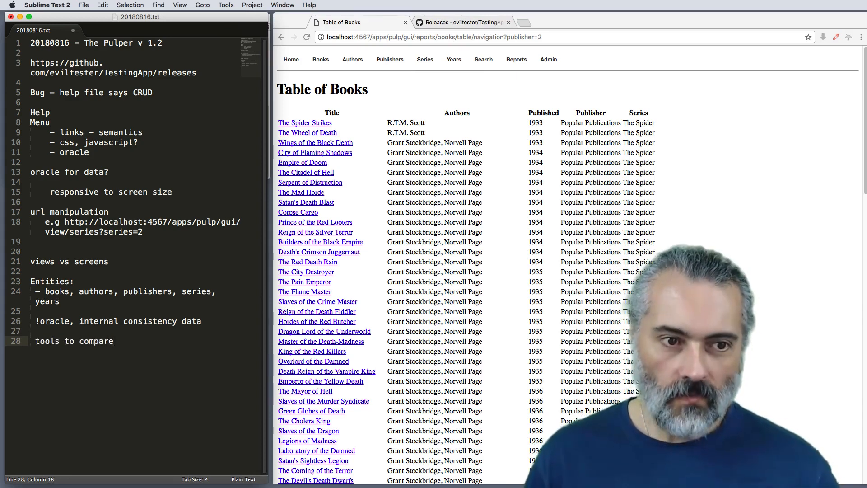
type(" data on pages")
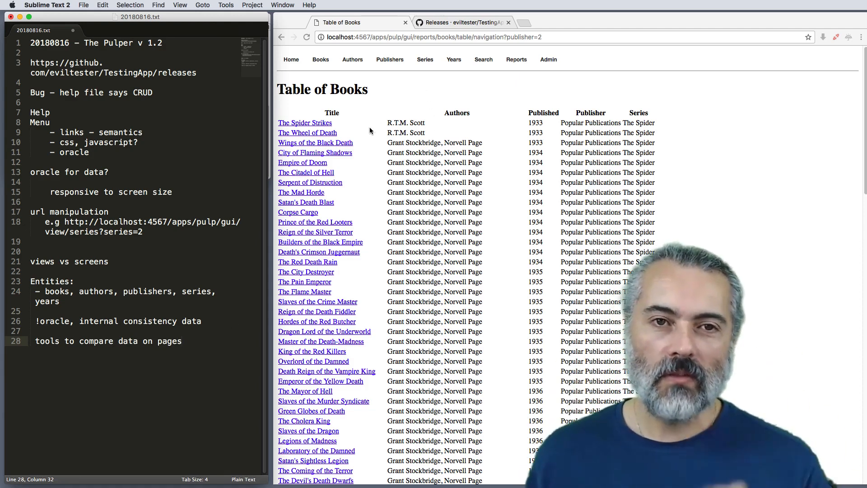
Step: In the browser, view the plain List of Authors and then its FAQ version
left_click(322, 60)
mouse_move(352, 61)
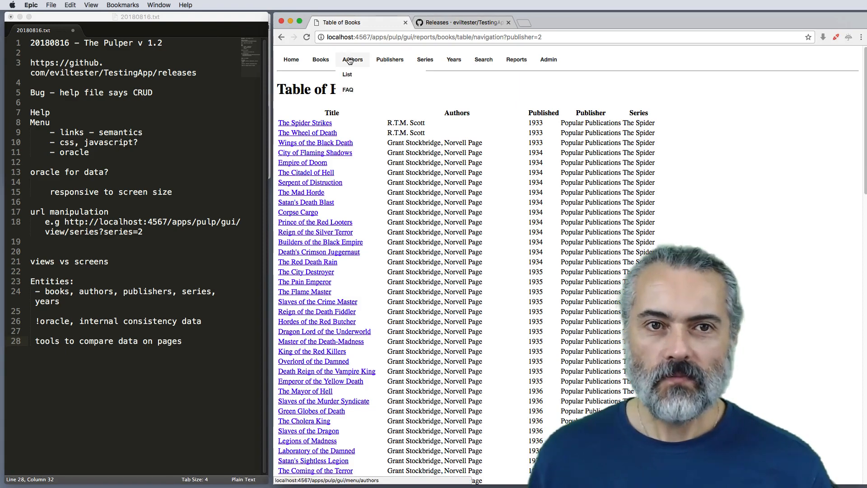
left_click(353, 74)
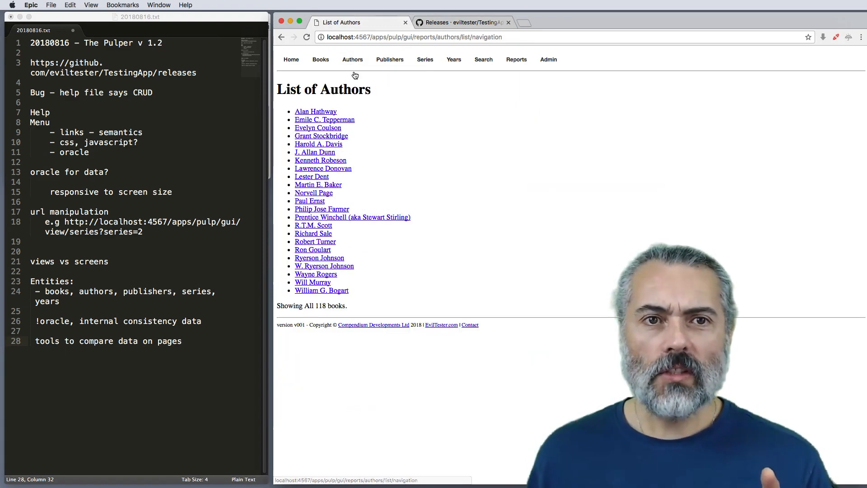
mouse_move(351, 60)
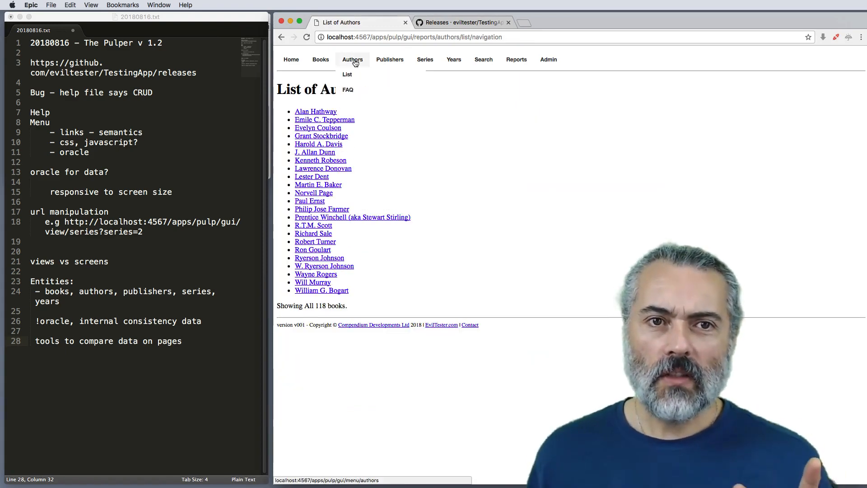
left_click(352, 85)
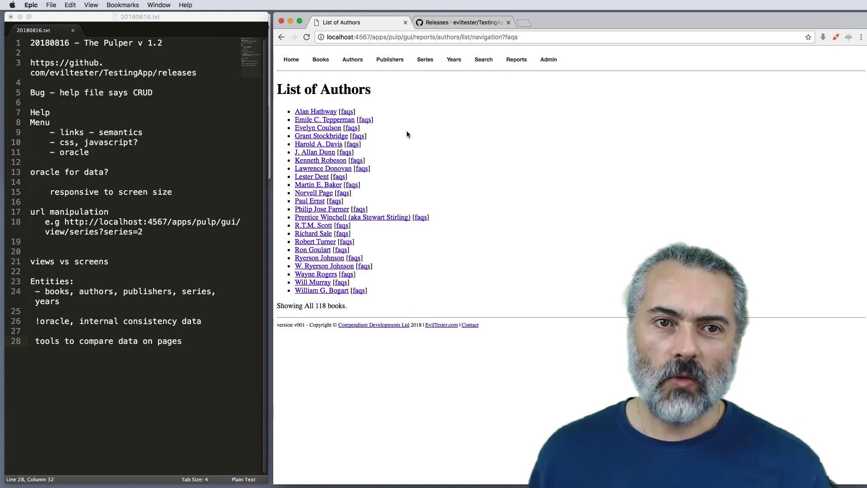
Step: View the FAQs of the first listed author, check where the "Who was pulp author" question leads, and close the resulting search page
left_click(346, 112)
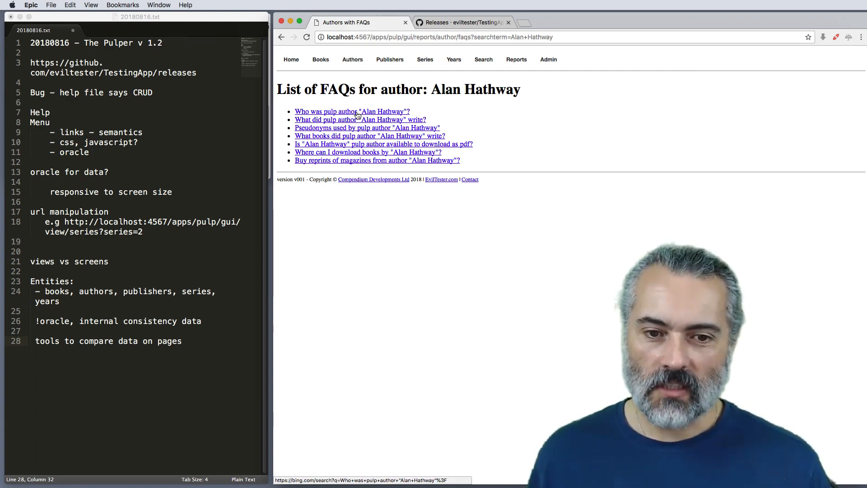
left_click(357, 112)
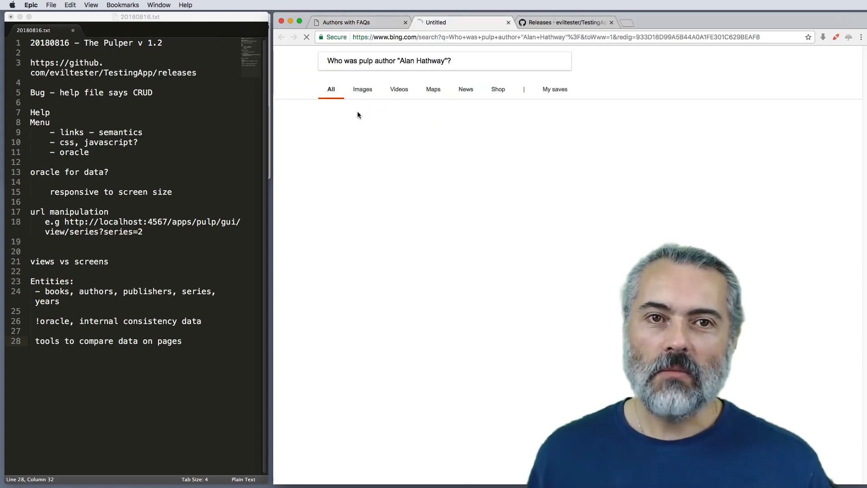
left_click(508, 23)
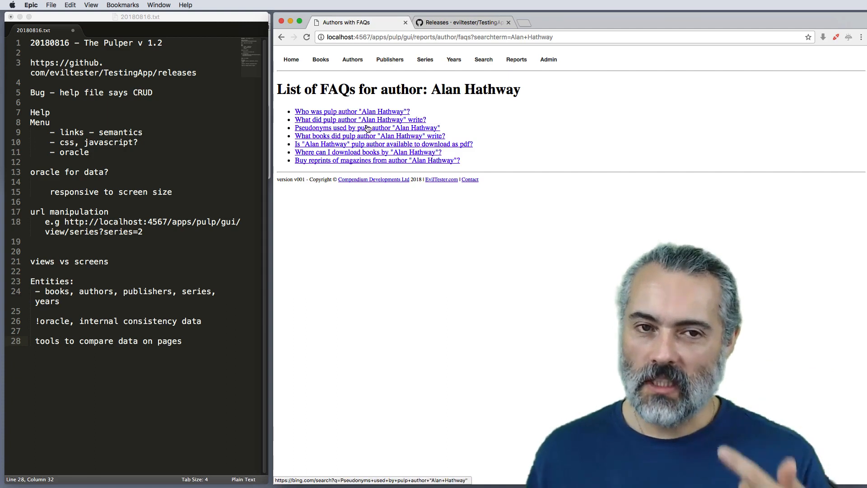
Step: Add the line "FAQS - interactive" to the end of the notes, separated by a blank line
left_click(206, 344)
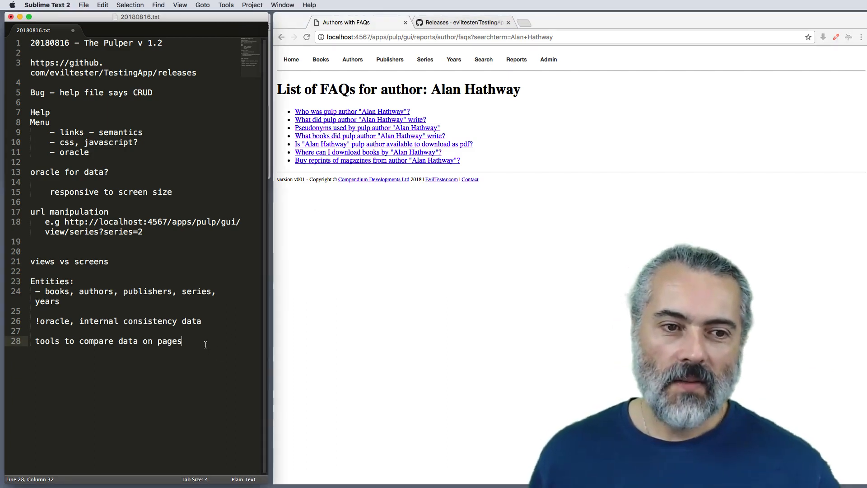
key("Return")
key("Return")
type("FAQS")
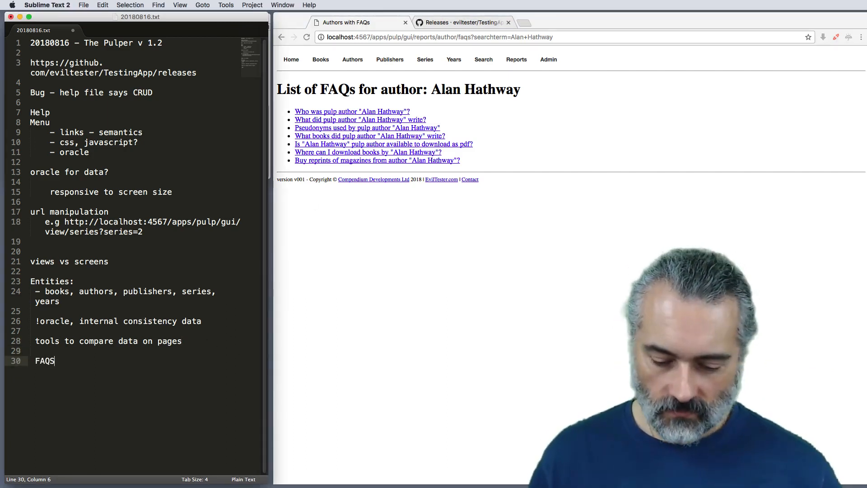
type(" - nemon")
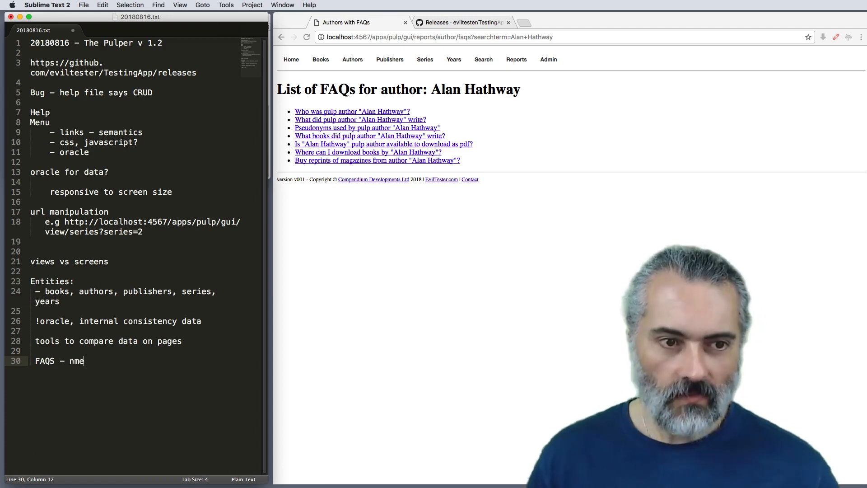
key("BackSpace")
key("BackSpace")
key("BackSpace")
key("BackSpace")
key("BackSpace")
type("m")
key("BackSpace")
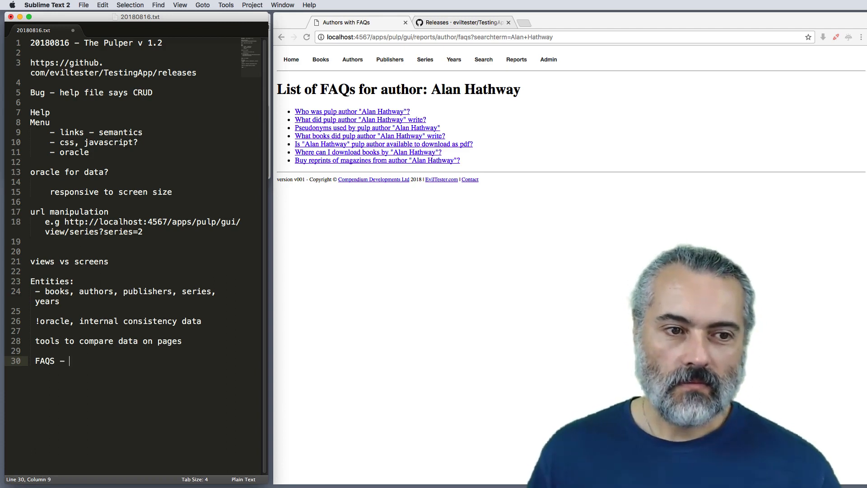
type("interactive")
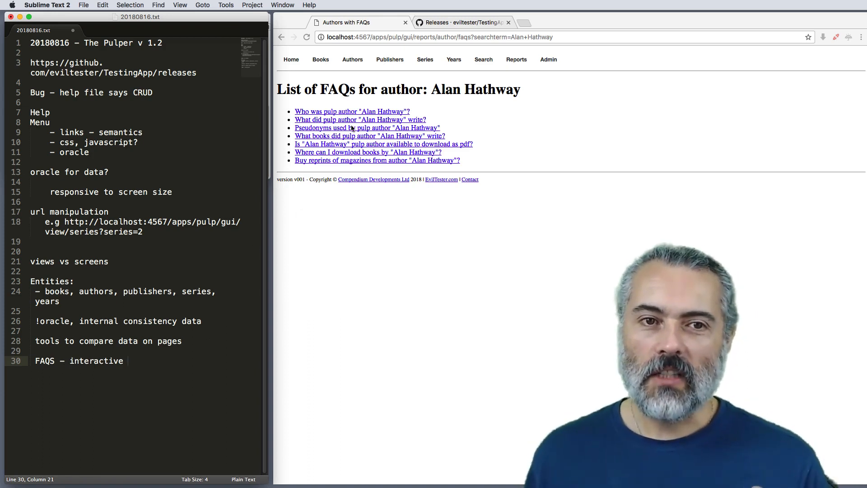
left_click(473, 130)
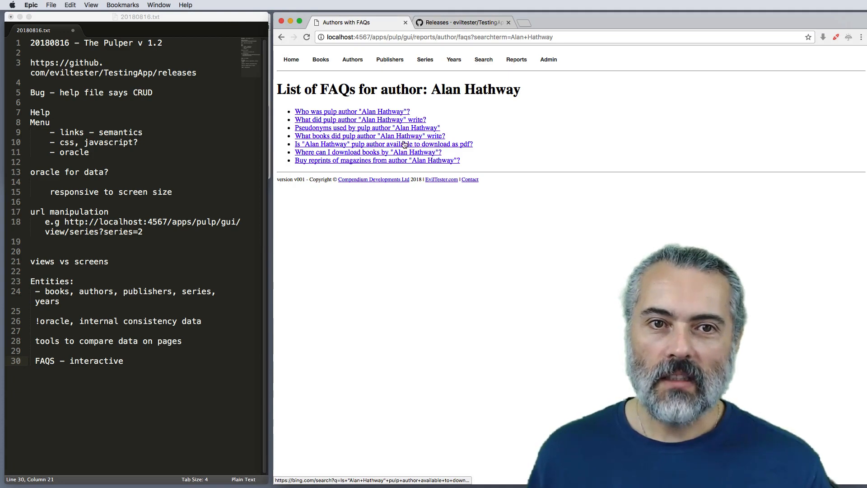
Step: Add the line "authors only" directly beneath the FAQS entry in the notes
left_click(135, 362)
key("Return")
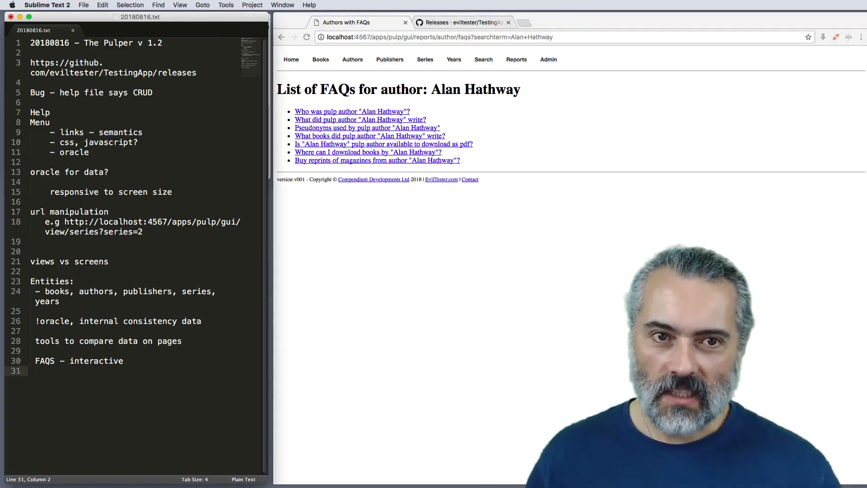
left_click(496, 242)
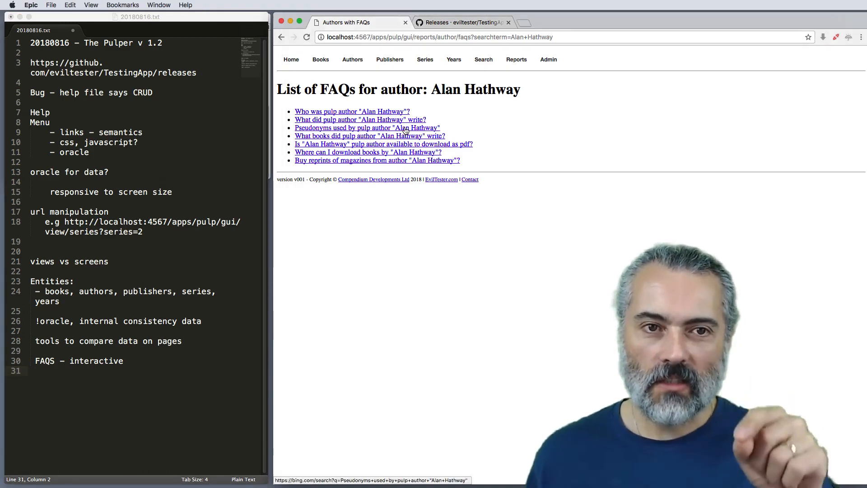
mouse_move(353, 63)
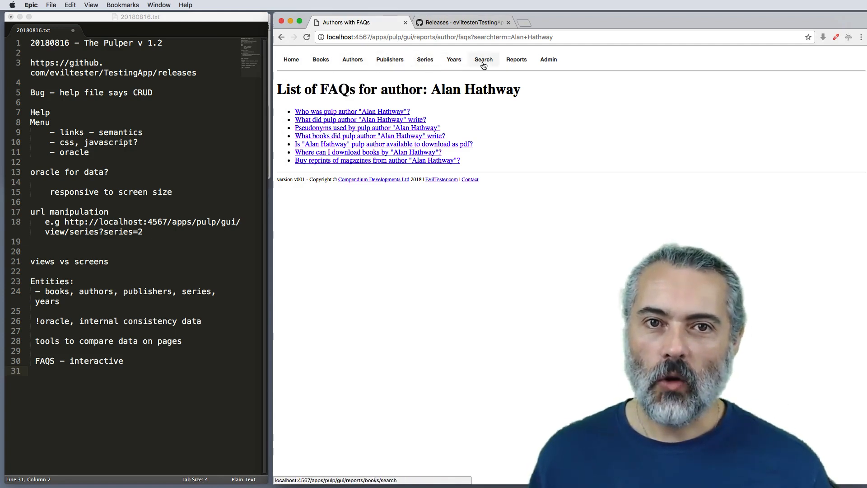
left_click(130, 372)
type("authors only")
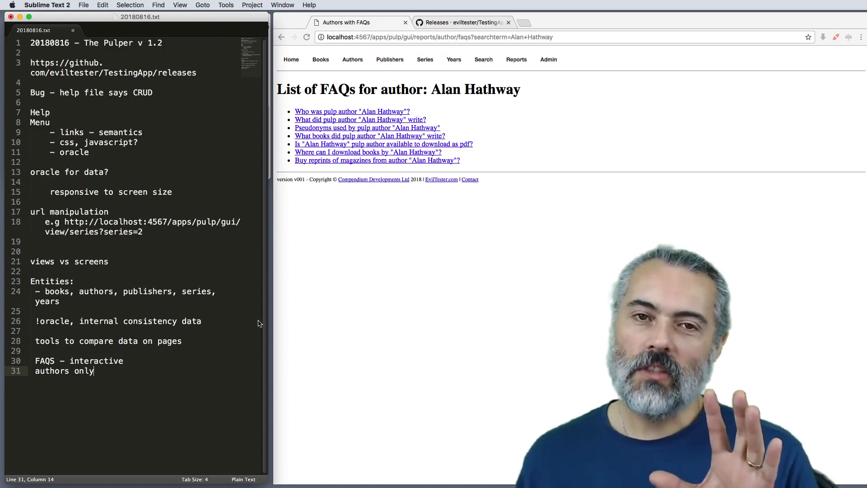
Step: Replace "author" with "book" in the FAQ page's URL path, keeping the same search term, and load the resulting page
left_click(442, 39)
left_click(444, 37)
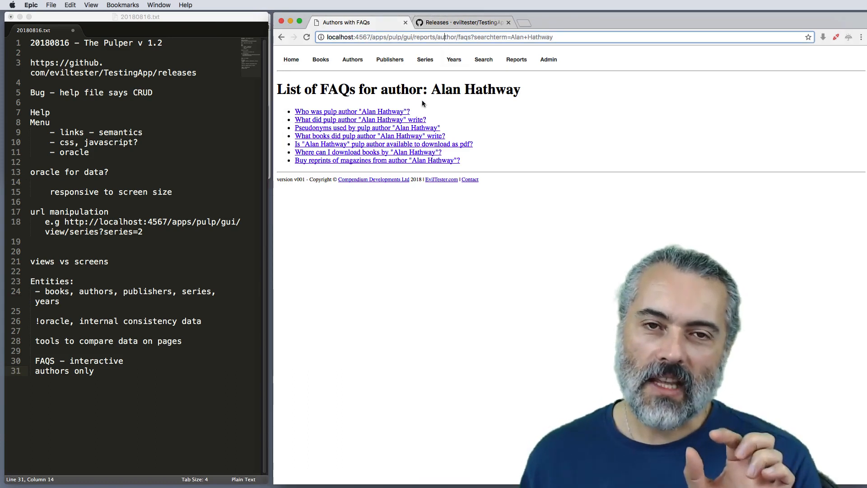
double_click(446, 38)
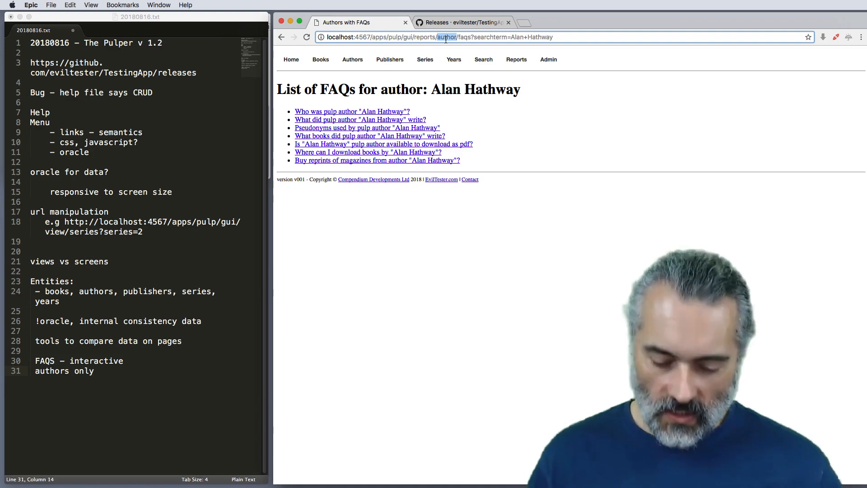
type("book")
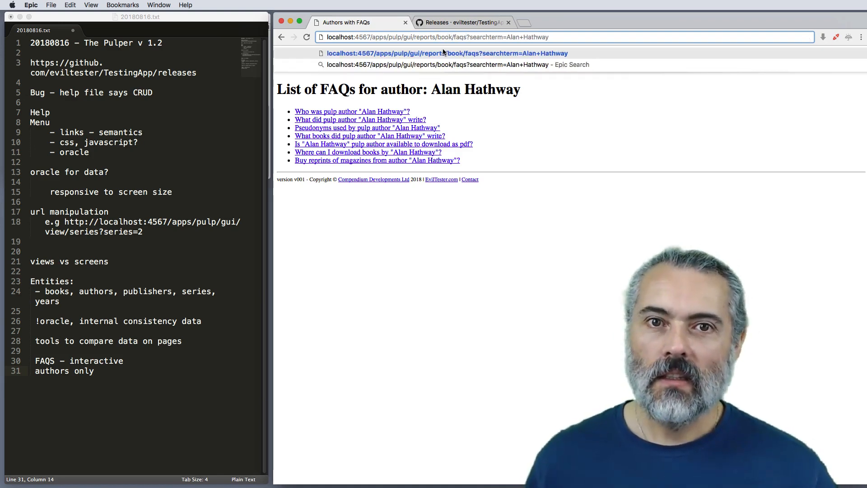
key("Return")
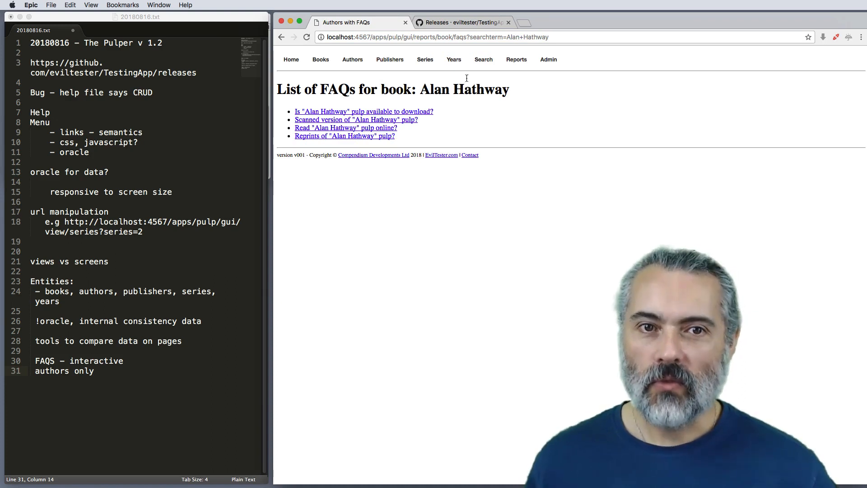
left_click(445, 38)
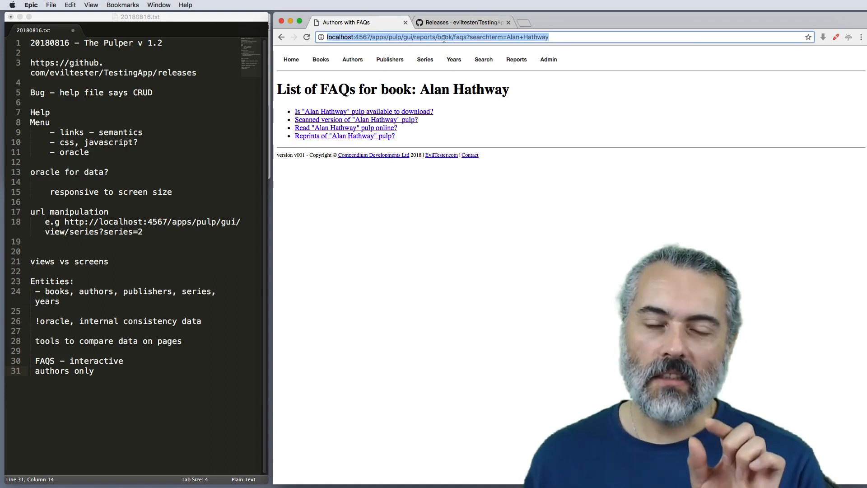
left_click(444, 38)
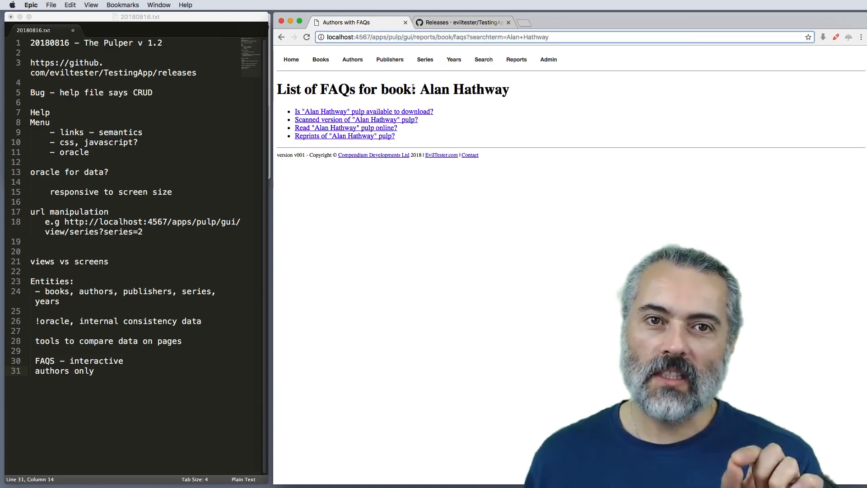
mouse_move(349, 65)
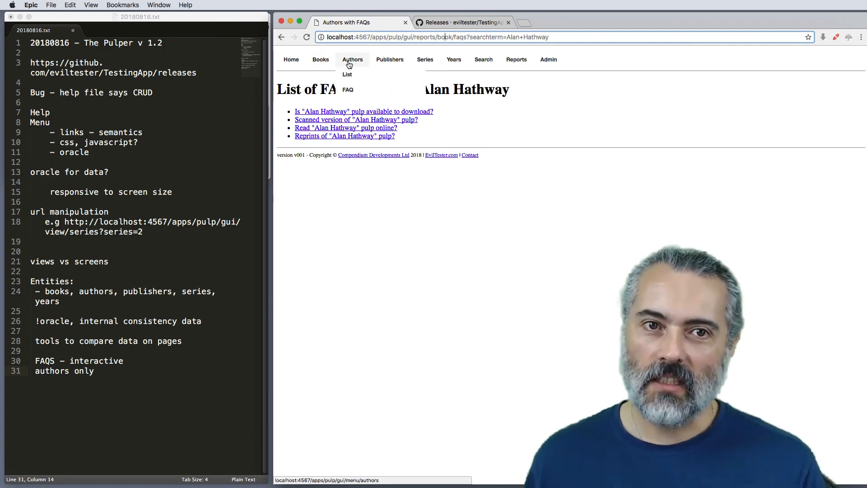
left_click(491, 125)
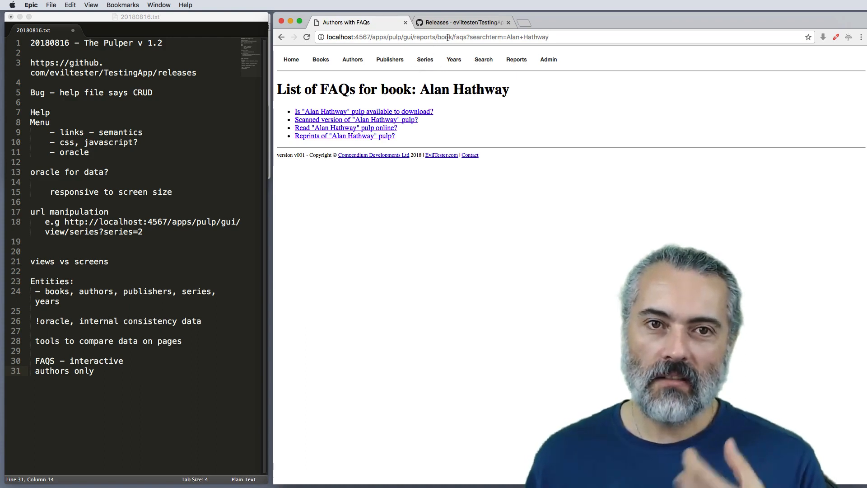
Step: Add the line "URL manipulation for functionalty not exposed by app directly." to the end of the notes, separated by a blank line
left_click(147, 375)
key("Return")
key("Return")
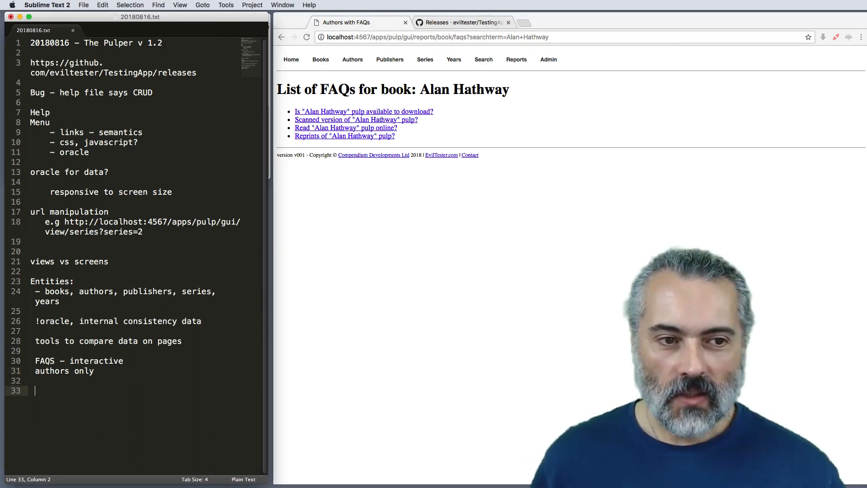
type("URL")
type(" ma")
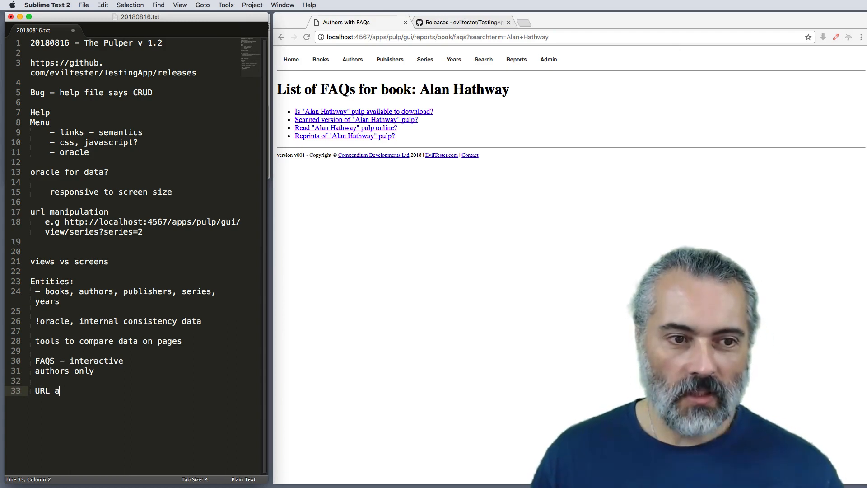
key("BackSpace")
type("manipulation for ")
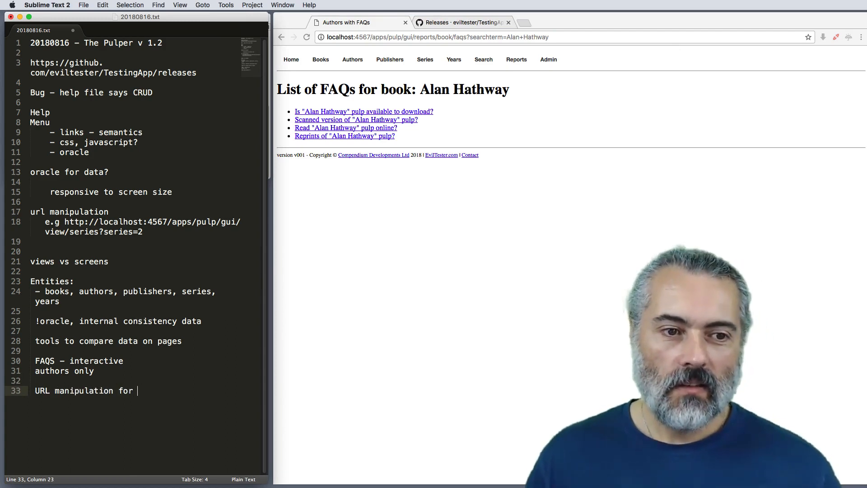
type("functionalty ")
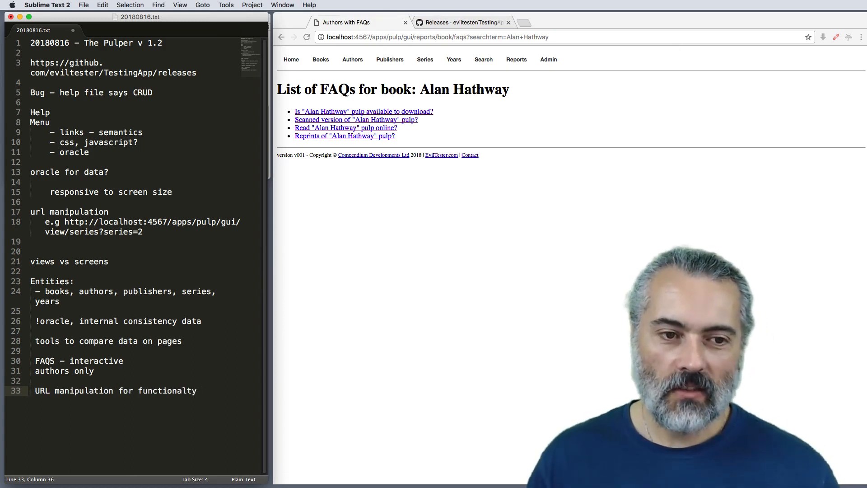
type("not exposed by ")
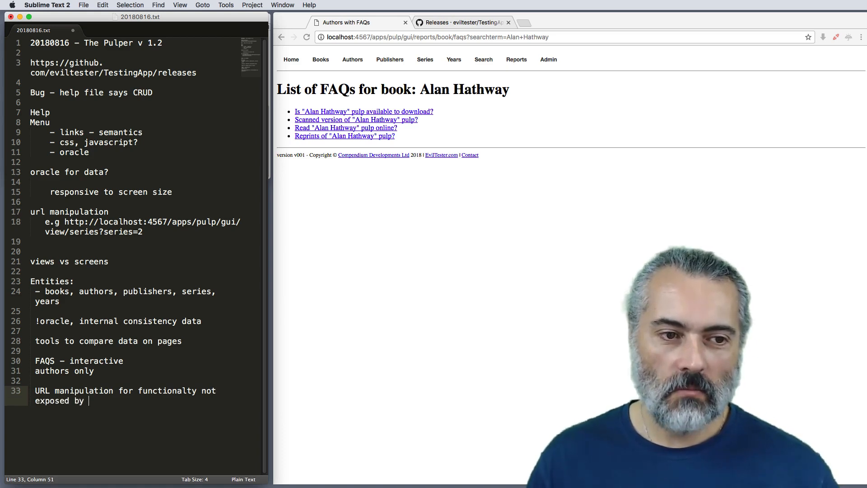
type("app directly.")
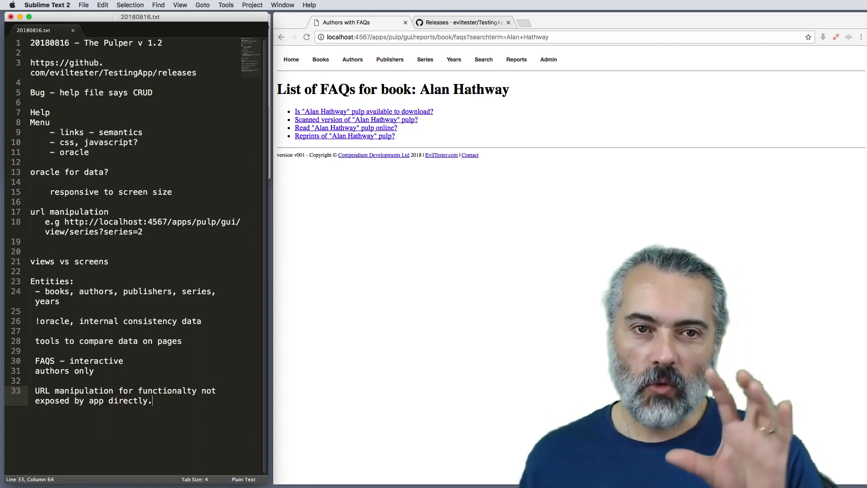
Step: Open the List of Series in the browser
left_click(419, 64)
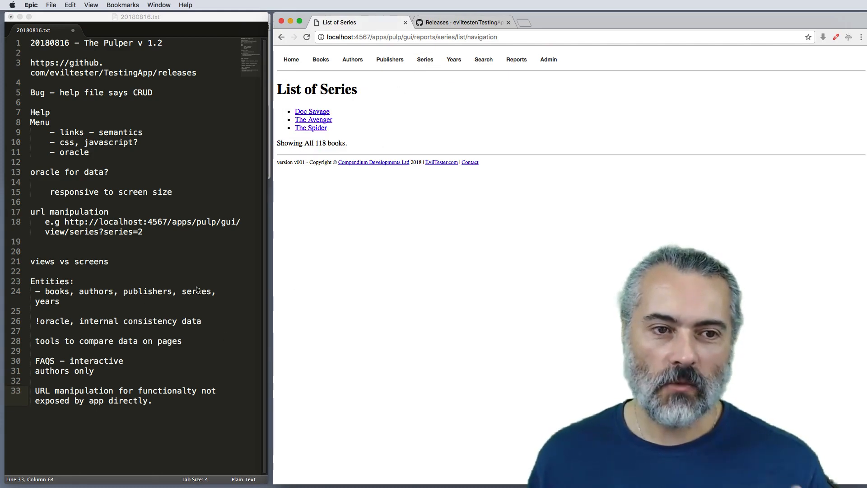
Step: Open the List of Years in the browser and view the books published in 1936
left_click(457, 60)
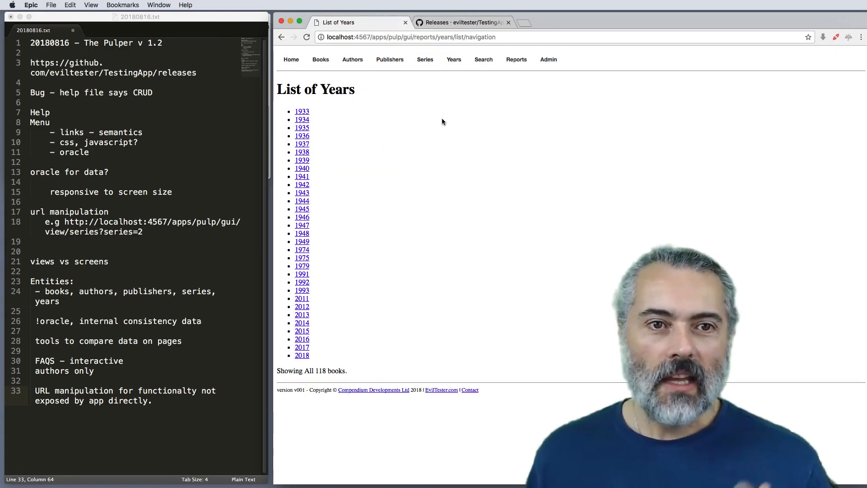
left_click(307, 135)
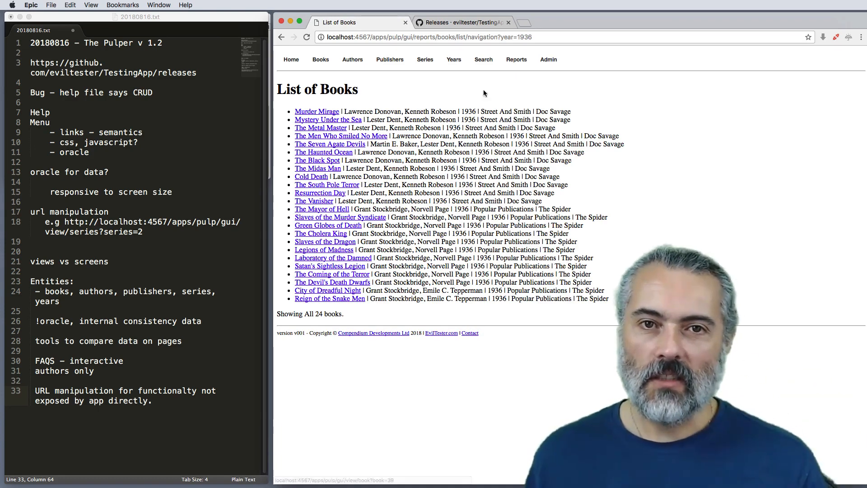
Step: Search the book titles for "death" on the Search page and accept the search confirmation
left_click(483, 60)
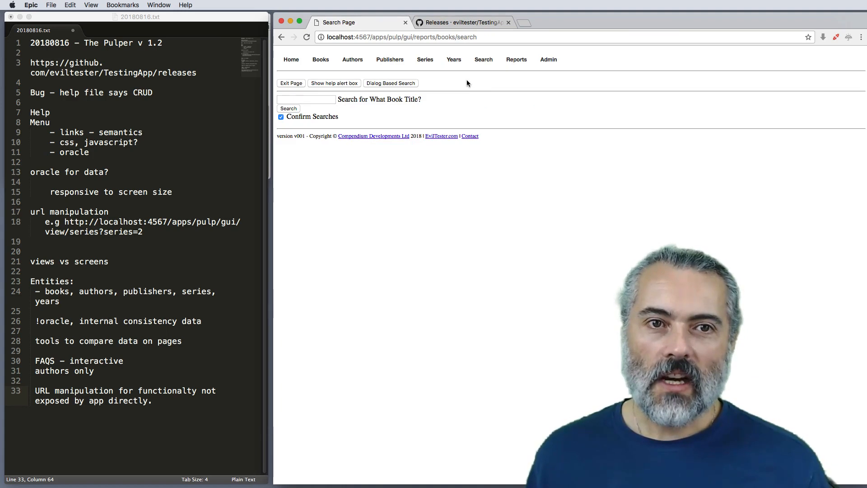
left_click(324, 100)
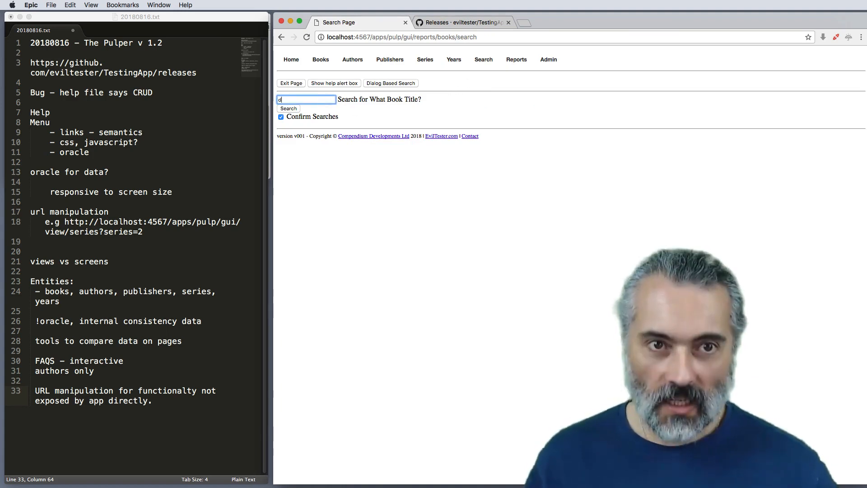
type("death")
left_click(282, 107)
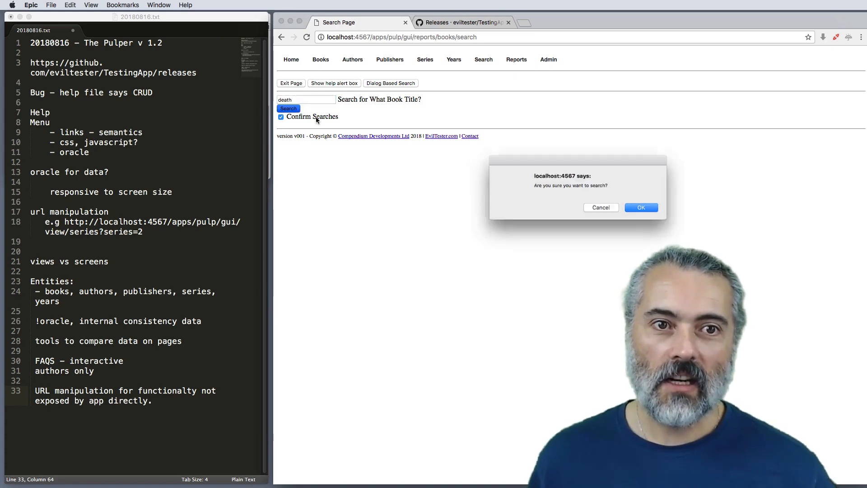
left_click(640, 209)
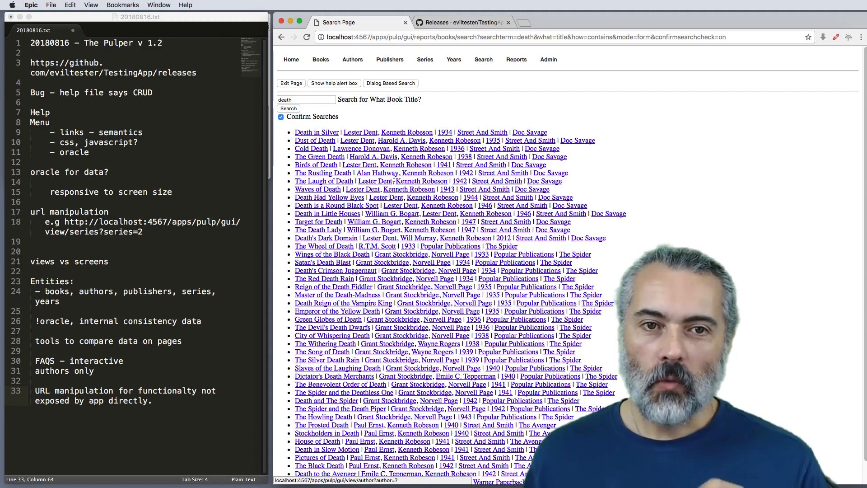
Step: Add the line "books list view - can have html links" to the end of the notes, separated by a blank line
left_click(117, 413)
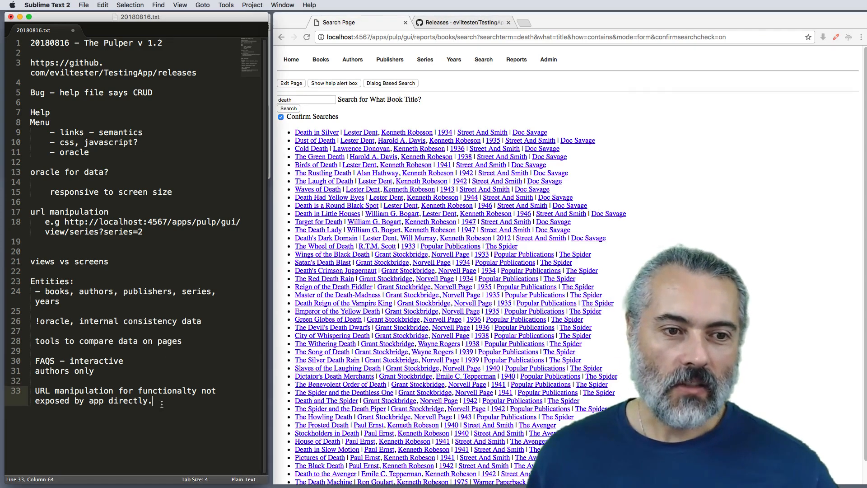
key("Return")
key("Return")
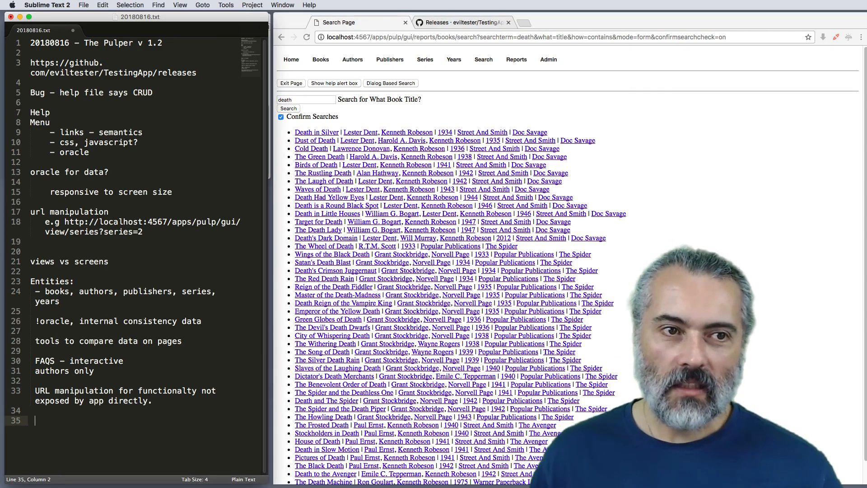
type("books list v")
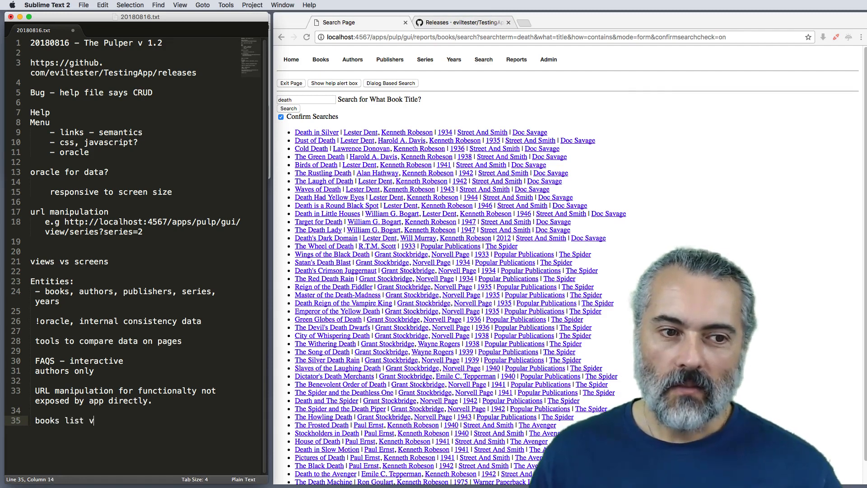
type("iew - ca")
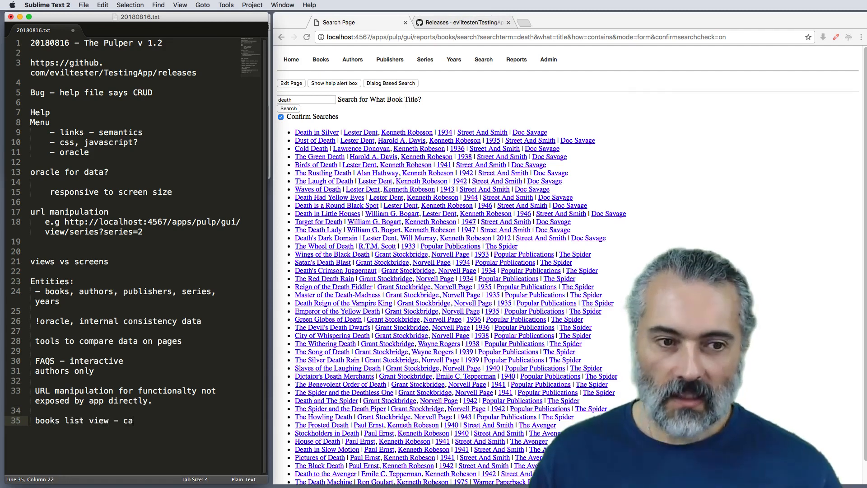
type("n have html links")
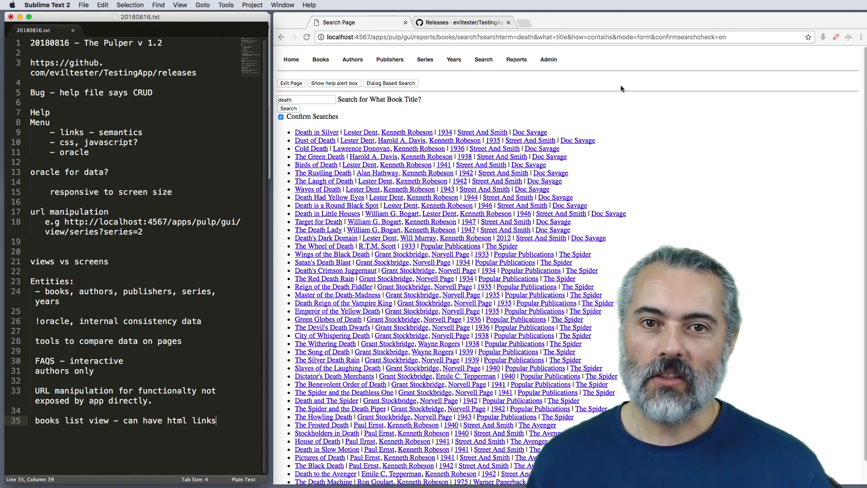
Step: Repeat the "death" title search with Confirm Searches disabled, and re-enable that option on the results page
left_click(701, 141)
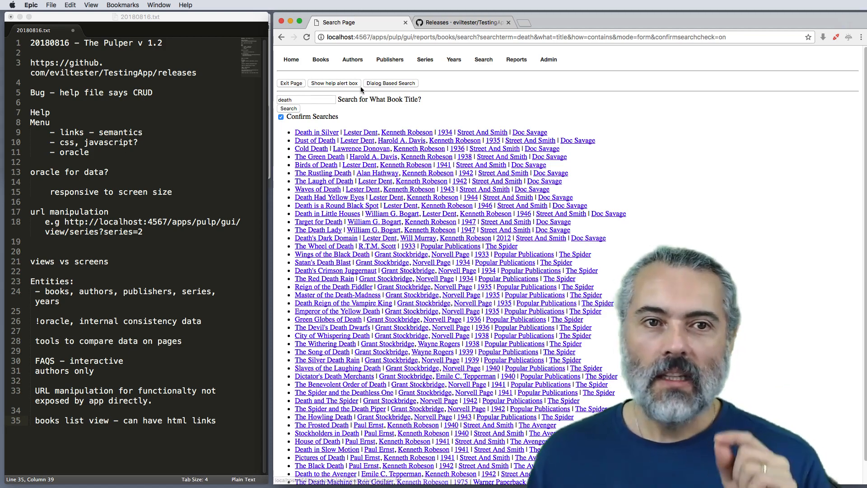
left_click(281, 117)
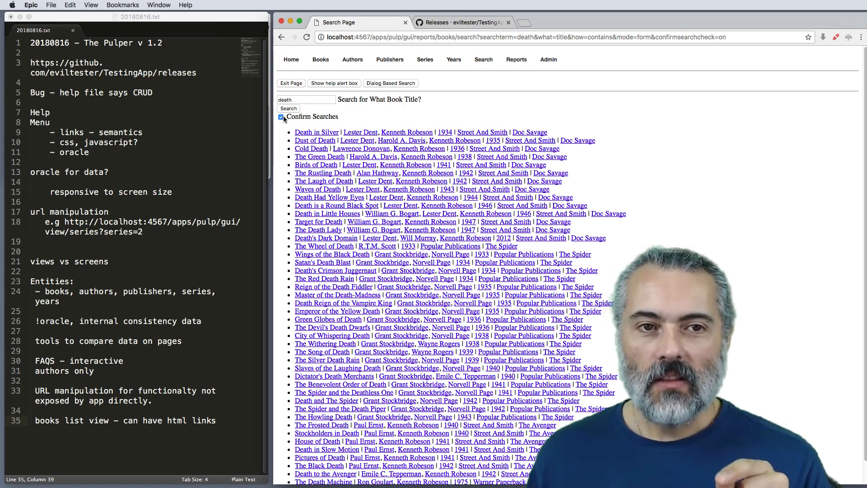
left_click(289, 110)
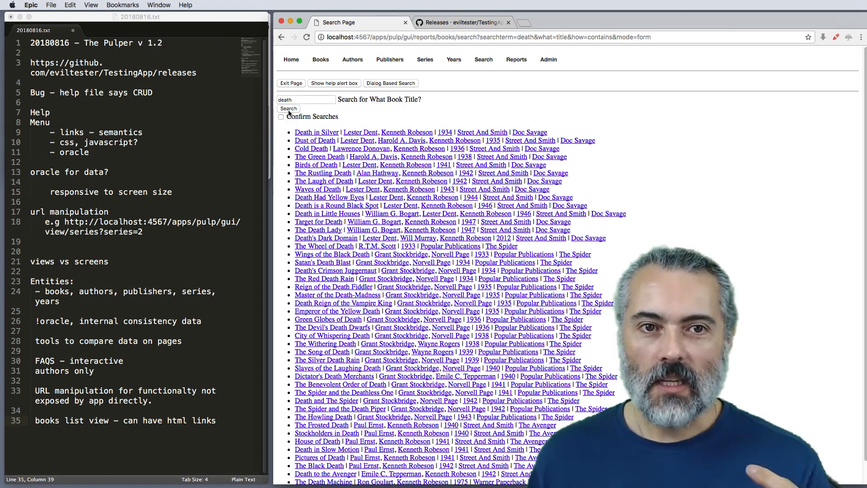
left_click(281, 117)
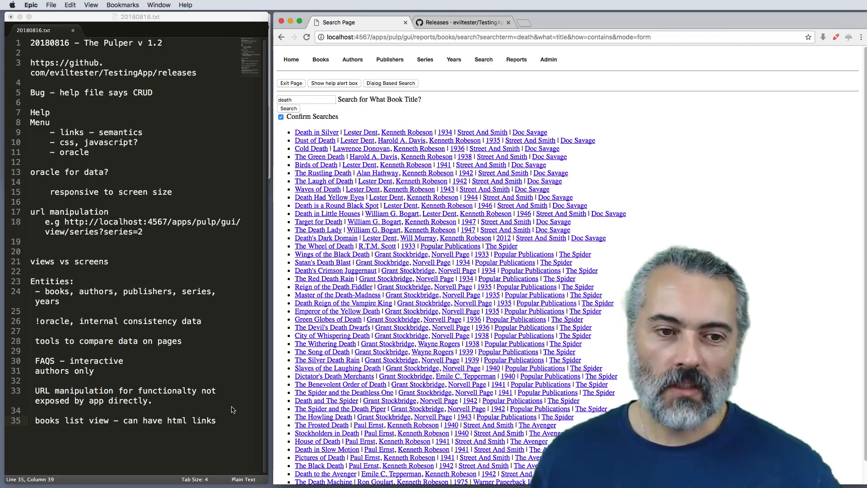
Step: Add the line "JavaScript on search - any where else" to the end of the notes, separated by a blank line
left_click(230, 421)
key("Return")
key("Return")
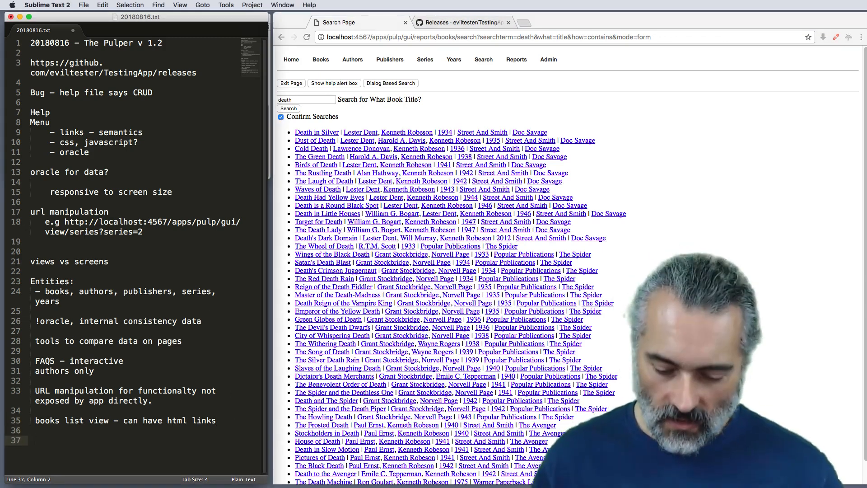
type("JavaScript")
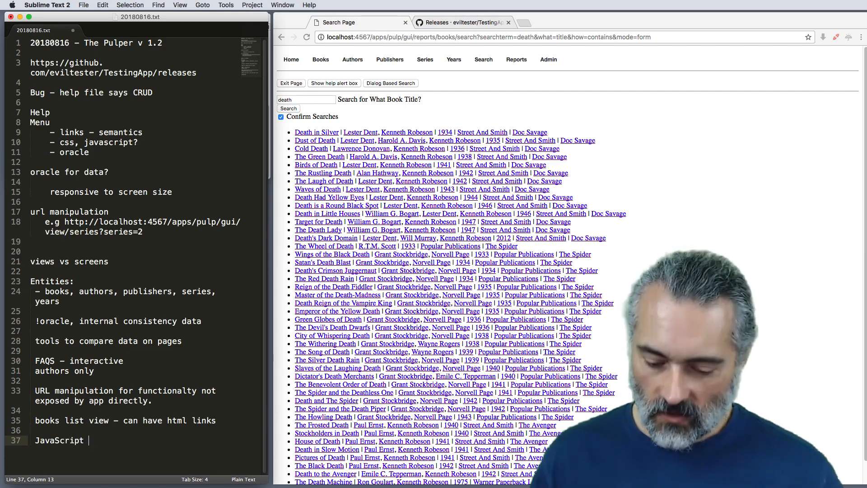
type(" on sc")
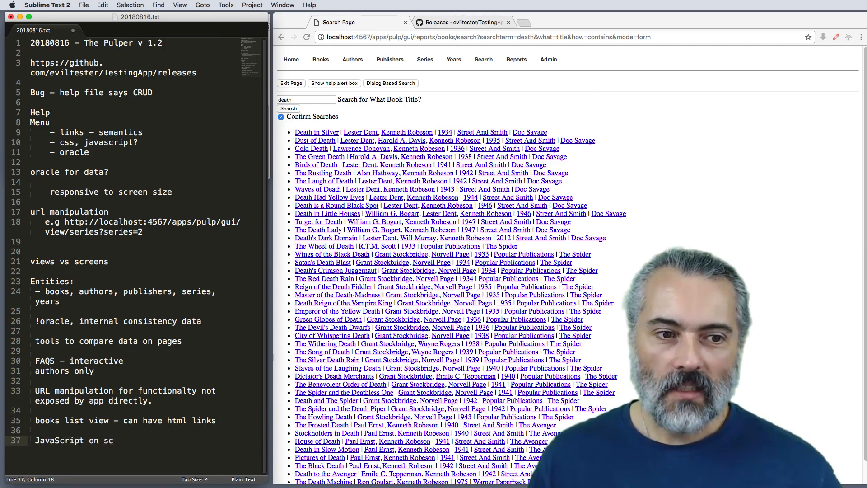
key("BackSpace")
type("re")
key("BackSpace")
key("BackSpace")
key("BackSpace")
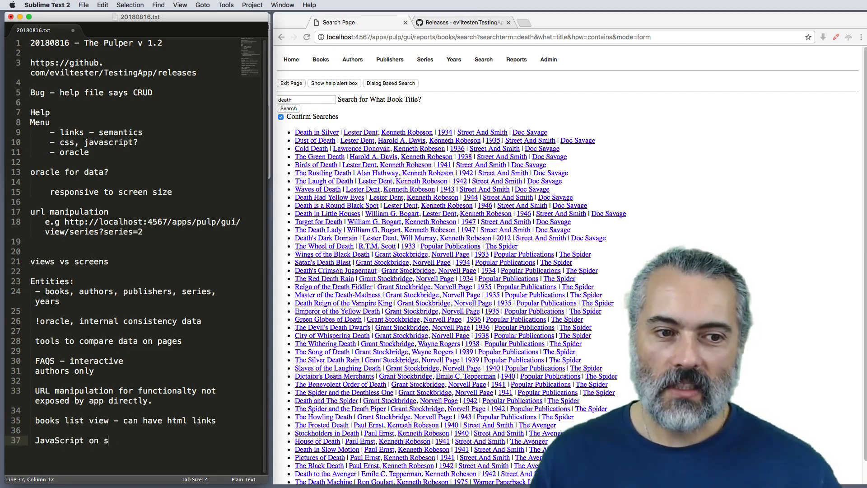
type("earch")
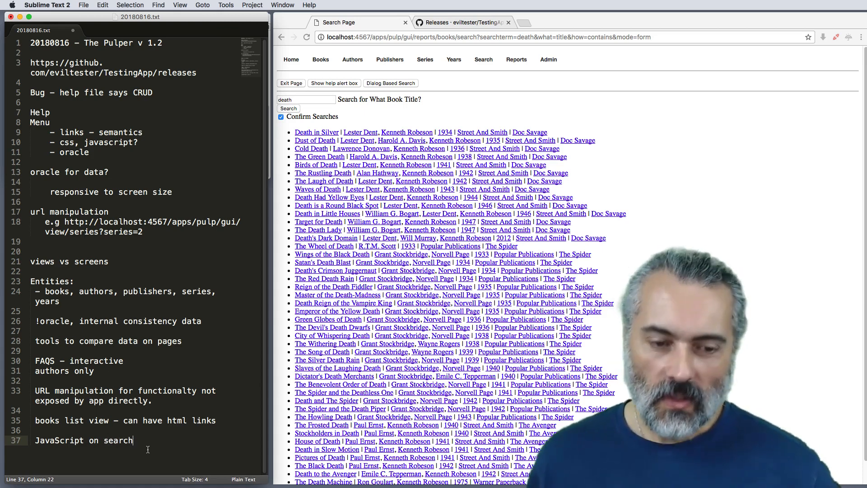
type(" - any whe")
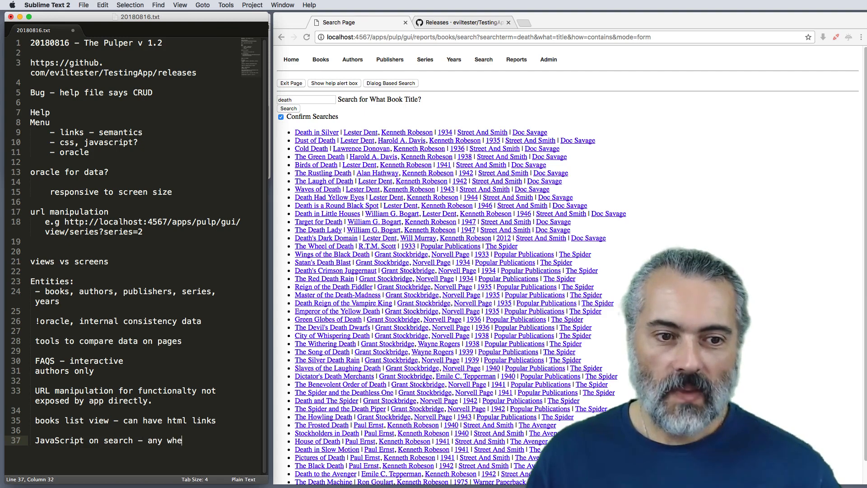
type("re else")
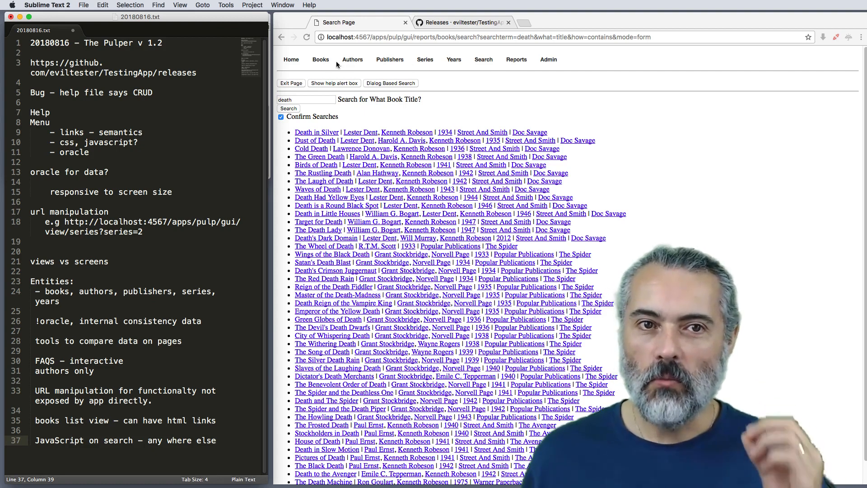
Step: View the Table of Books in the browser and return to the empty Search page
left_click(322, 60)
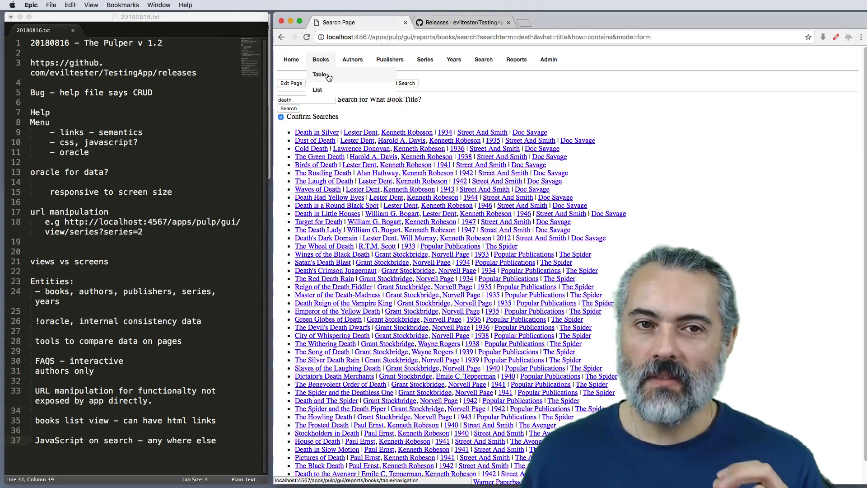
left_click(328, 76)
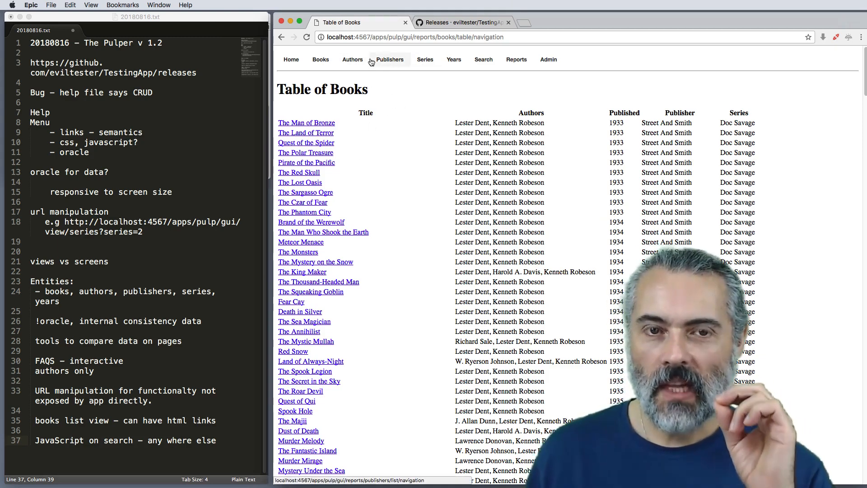
left_click(480, 63)
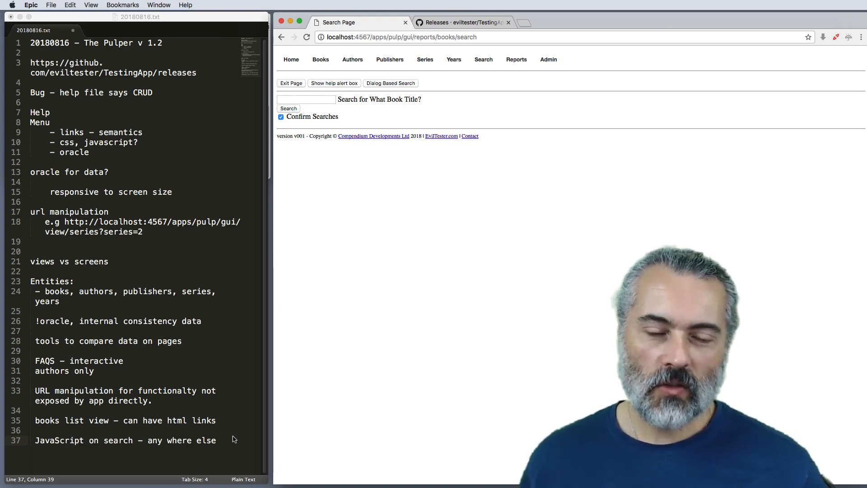
Step: Add the line "CSS - JavaScript - cross browser" to the end of the notes, separated by a blank line
left_click(220, 443)
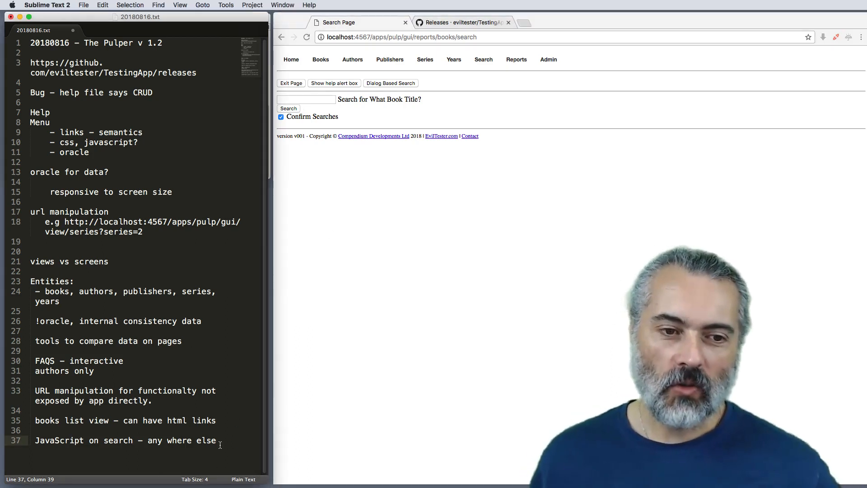
key("Return")
key("Return")
type("CSS")
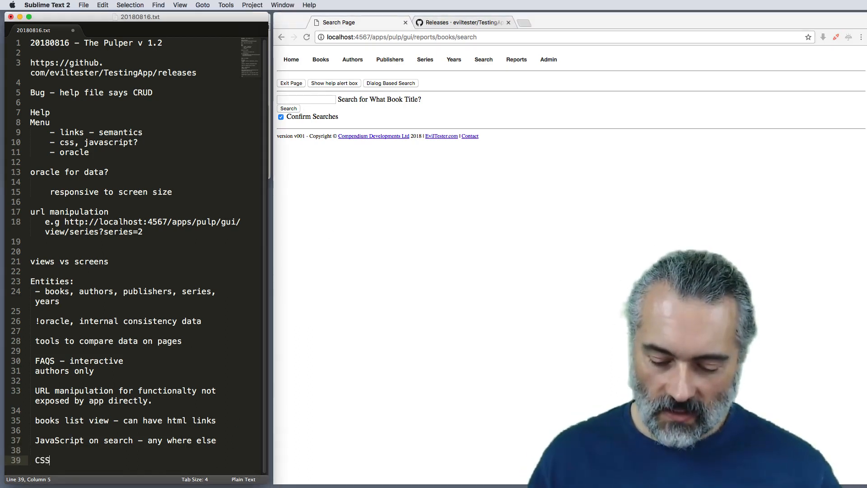
type(" - Java")
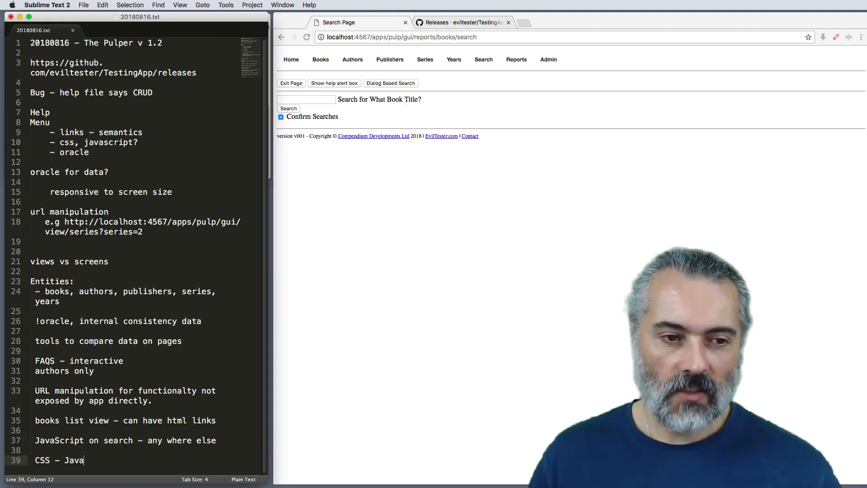
type("Script - cross browser")
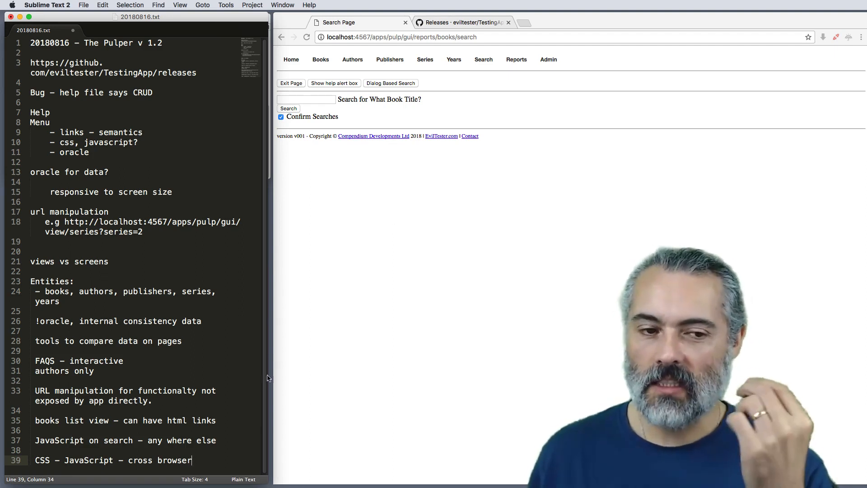
Step: Add the line "html validation" below the cross browser note, separated by a blank line, and start a new line
key("Return")
key("Return")
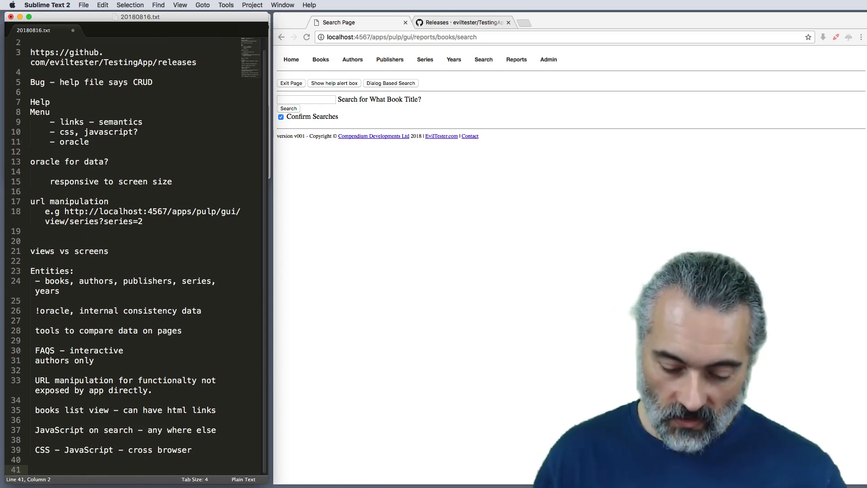
type("html validation")
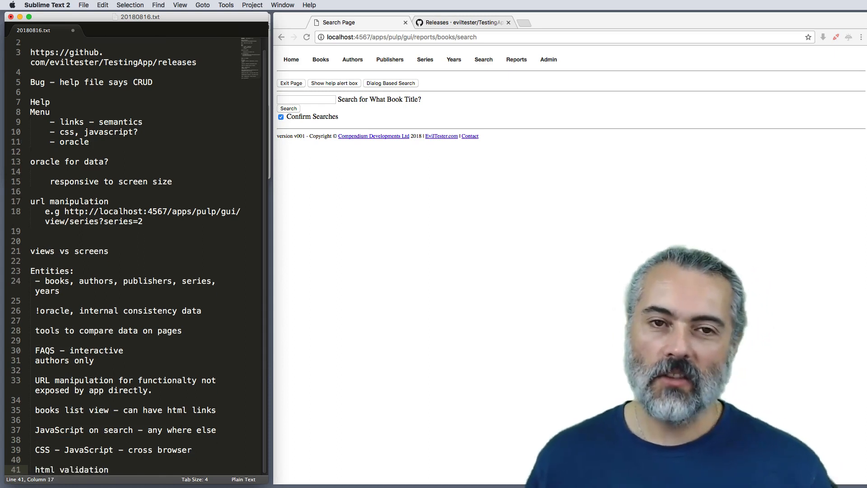
key("Return")
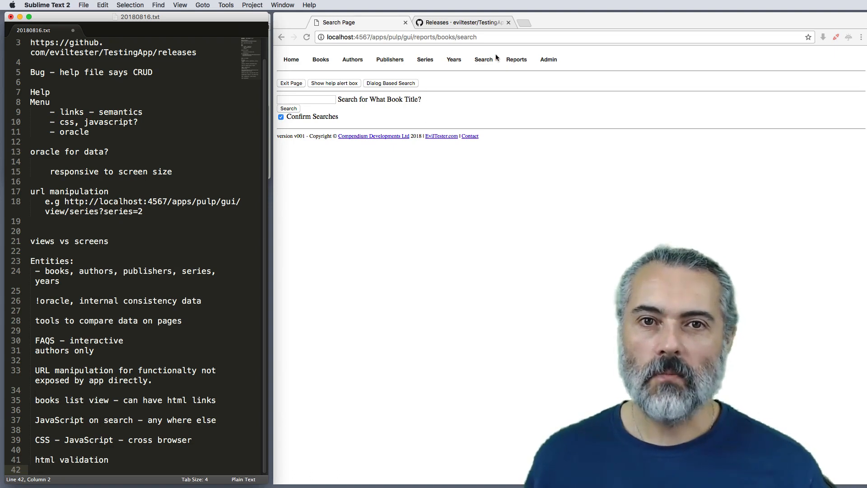
Step: Reload the Search page and leave it through its Exit Page function, accepting the exit confirmation
left_click(481, 62)
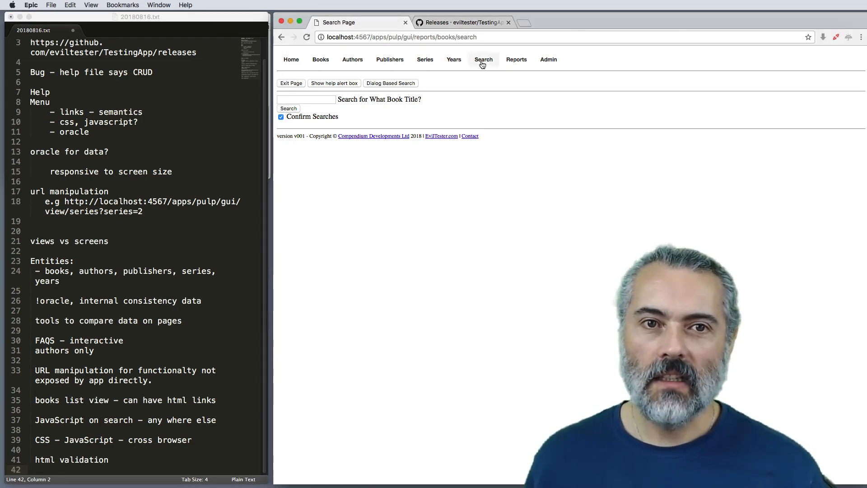
left_click(296, 84)
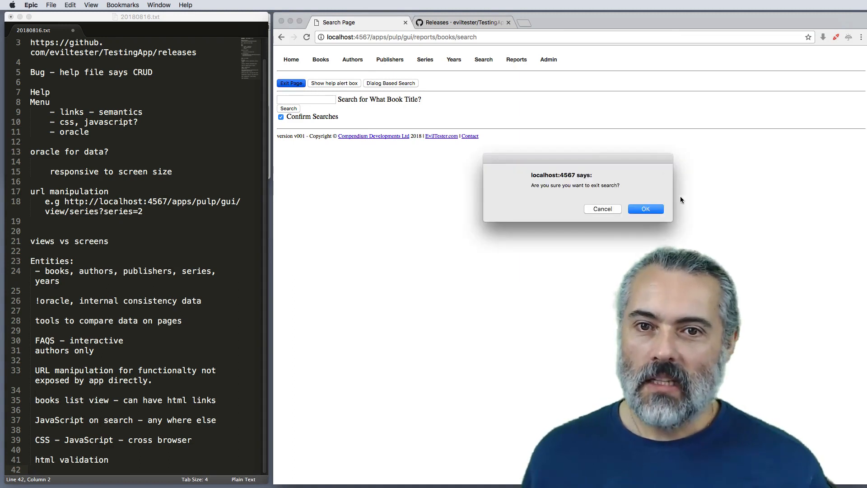
left_click(645, 209)
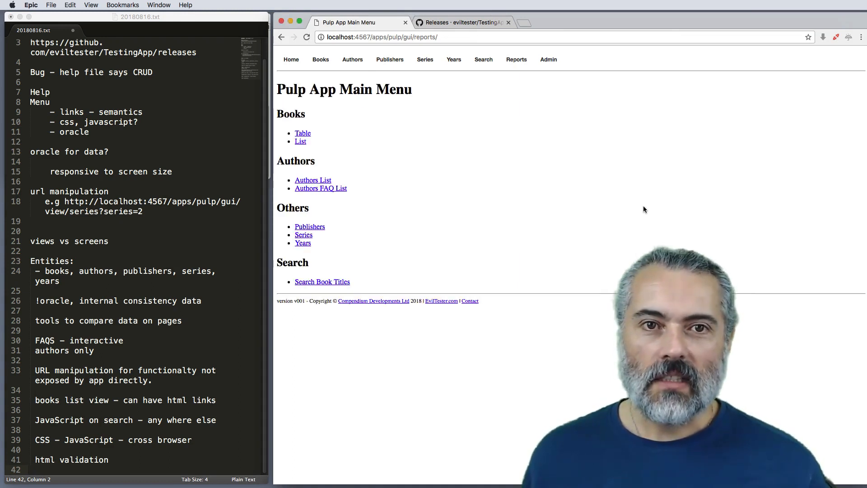
Step: Exit the Search page with Confirm Searches turned off, accepting the exit confirmation, and reopen the Search page
left_click(481, 63)
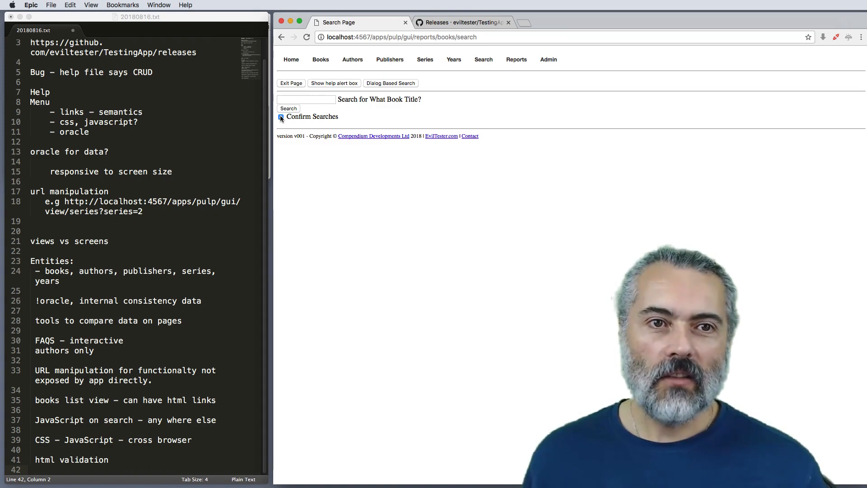
left_click(280, 117)
left_click(289, 84)
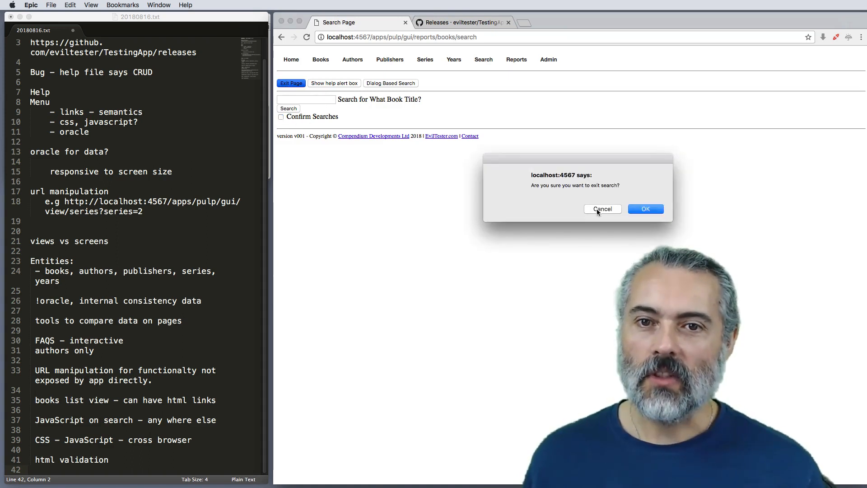
left_click(646, 208)
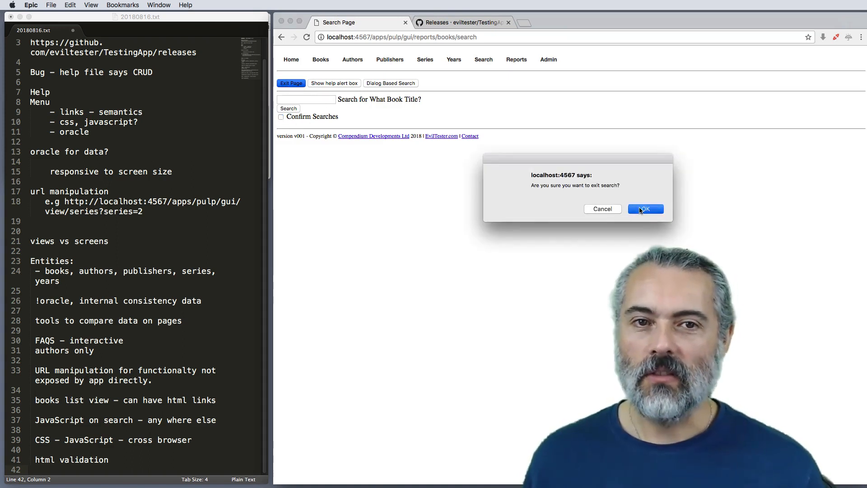
left_click(475, 62)
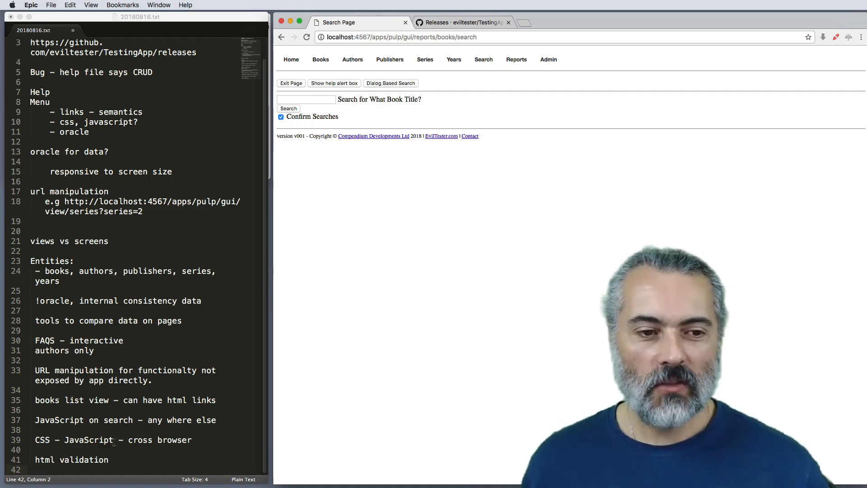
left_click(127, 458)
key("Return")
type("sea")
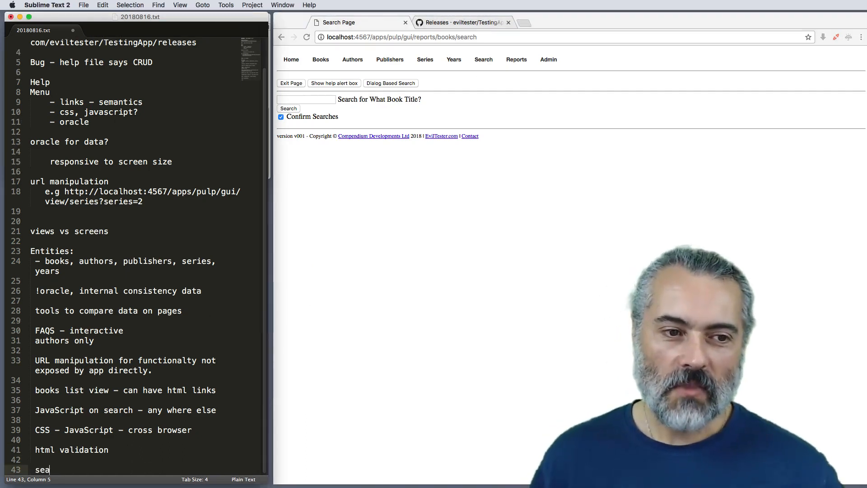
type("rc")
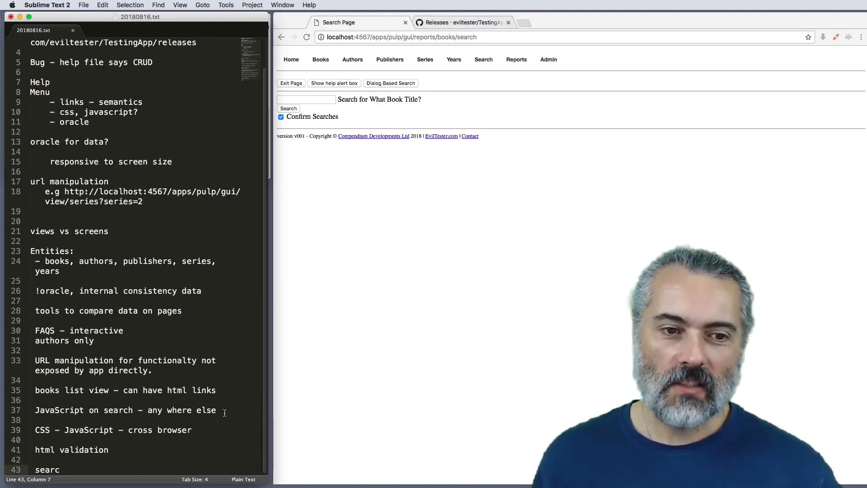
Step: End the "JavaScript on search" note with a question mark, add the indented sub-item "- area for testing" below it and start another sub-item
left_click(222, 408)
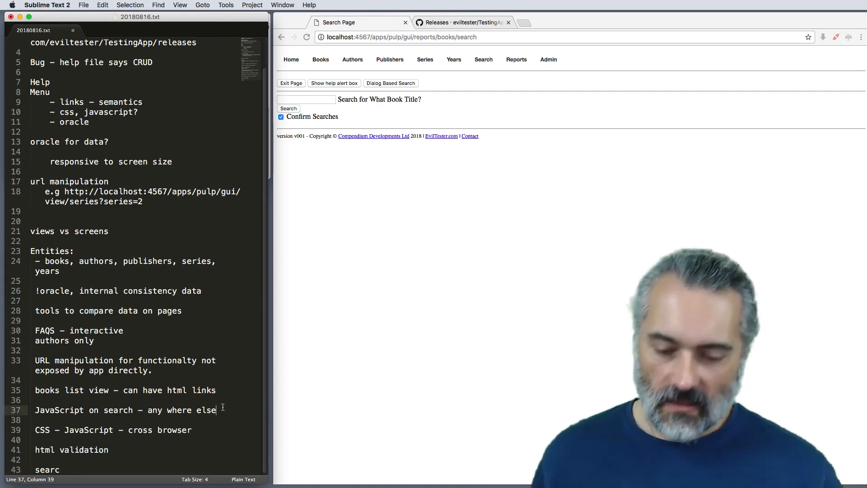
type("?")
key("Return")
key("Tab")
type("- ")
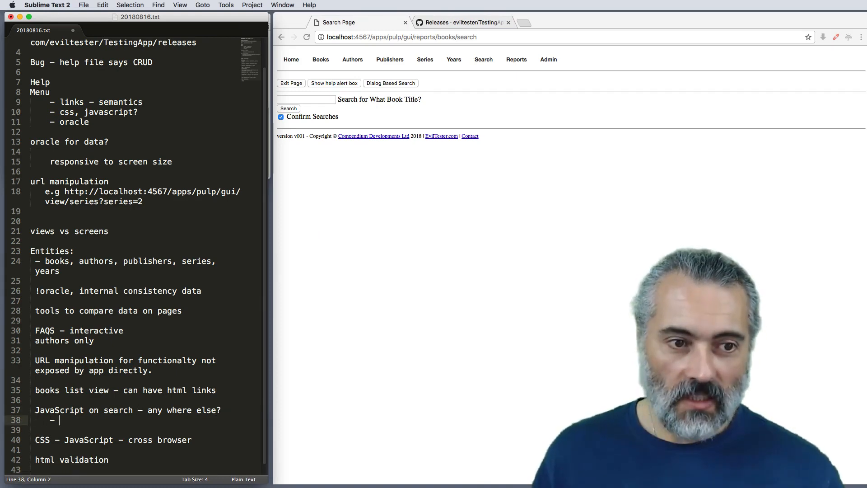
type("area for test")
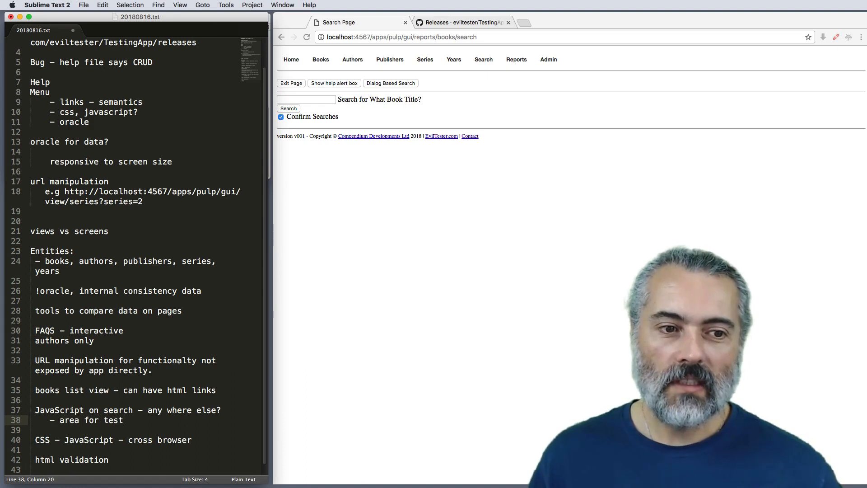
type("ing")
key("Return")
type("-")
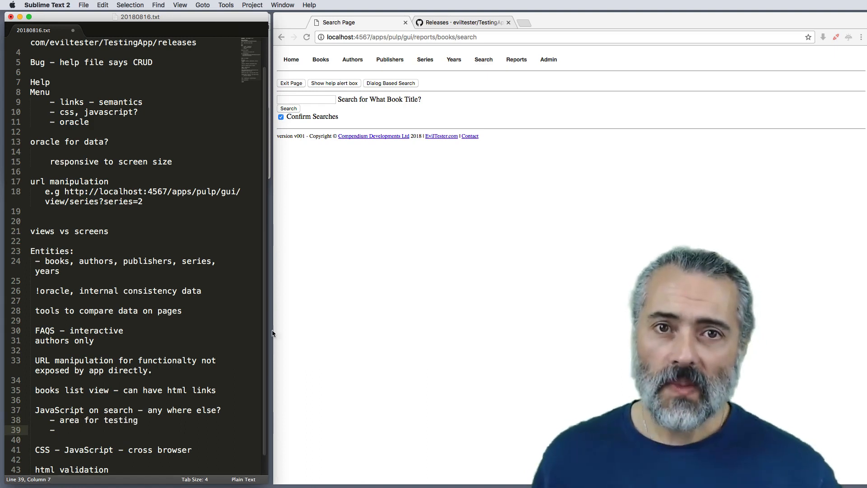
Step: Turn off Confirm Searches on the Search page and search the book titles for "death"
left_click(287, 107)
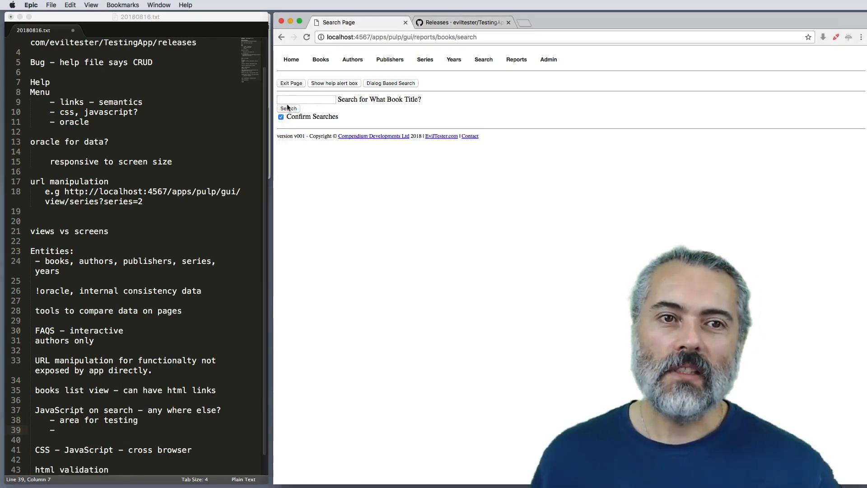
left_click(281, 117)
left_click(286, 100)
type("de")
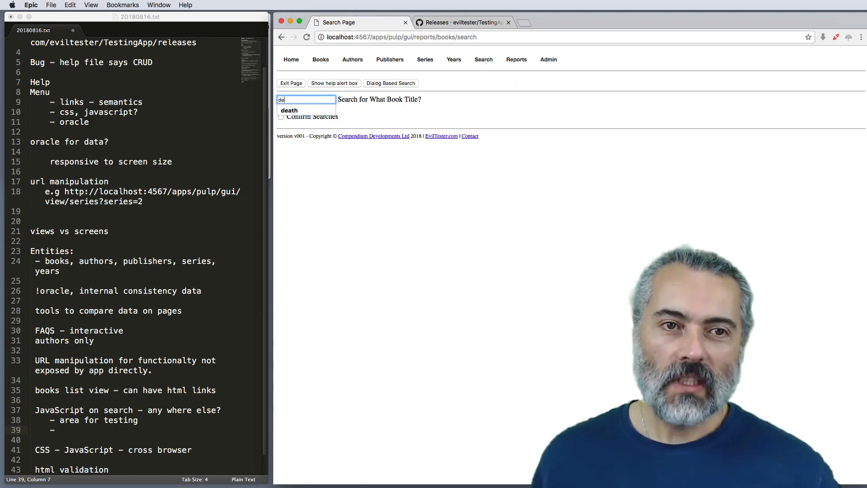
type("ath")
key("Down")
key("Return")
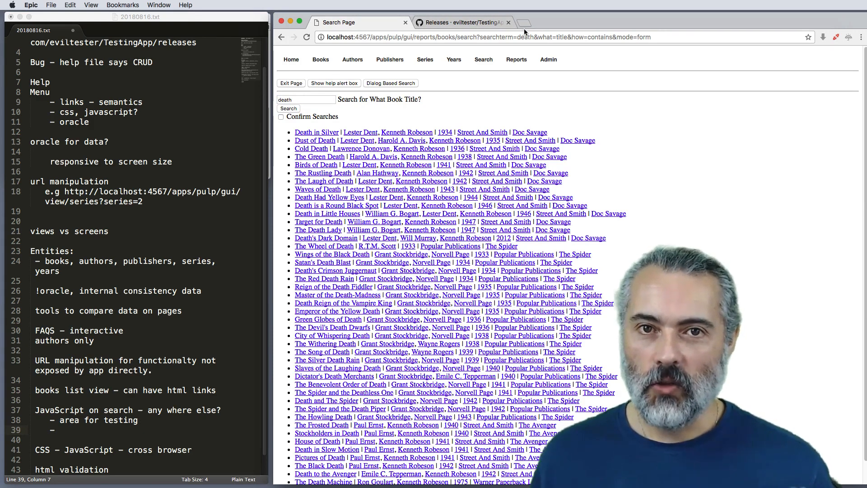
Step: Check the search URL, then inspect the search form's onsubmit handler and the first script block in the page's HTML
left_click(476, 39)
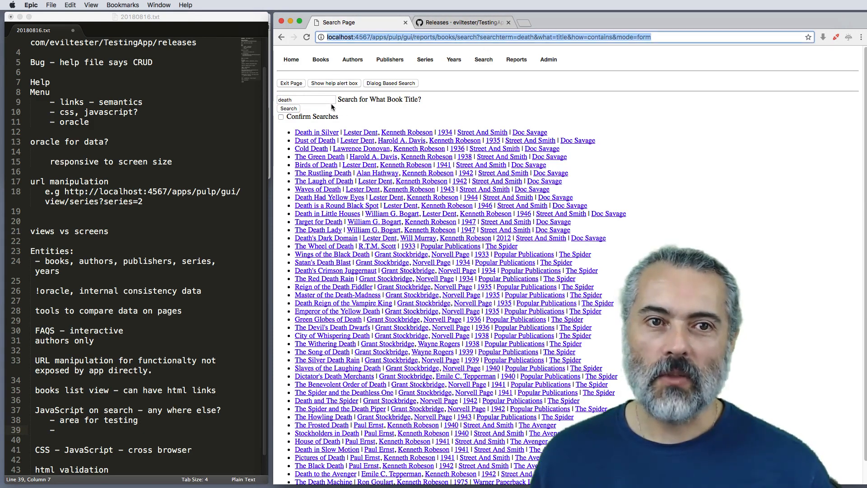
right_click(297, 110)
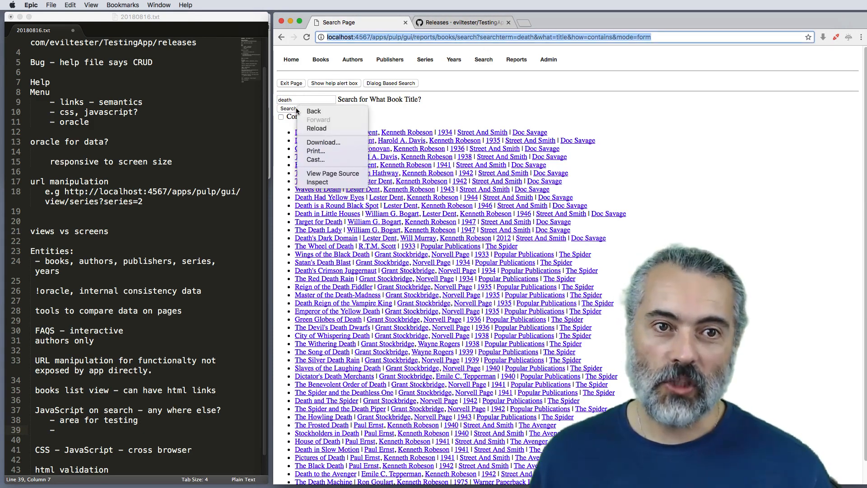
left_click(323, 183)
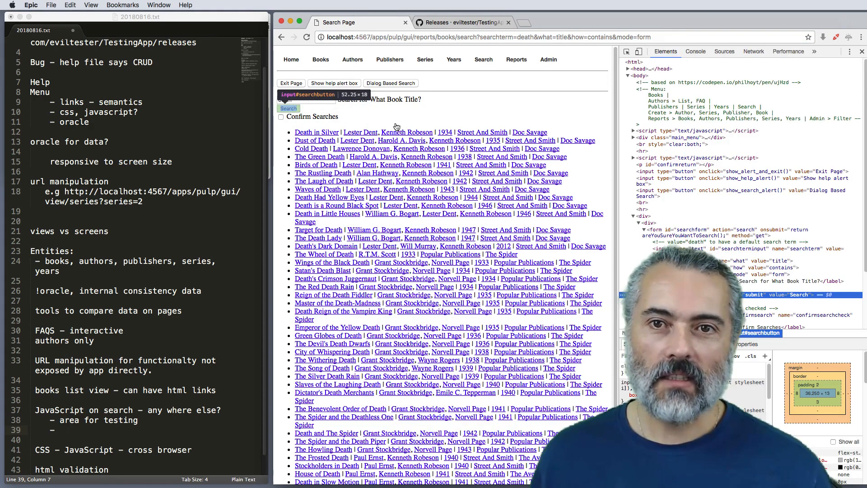
left_click(762, 235)
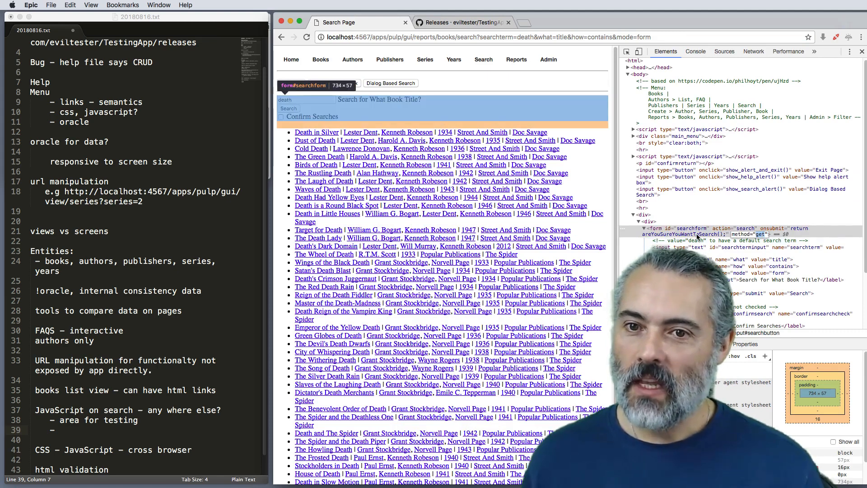
double_click(671, 235)
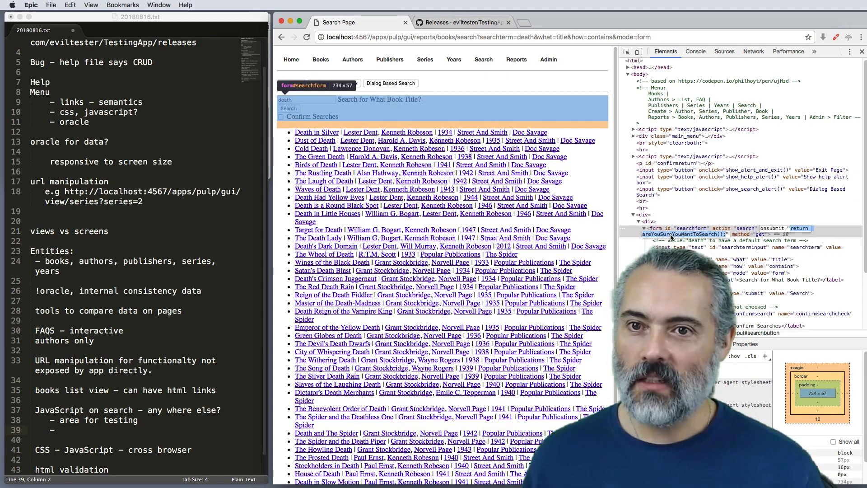
left_click(633, 129)
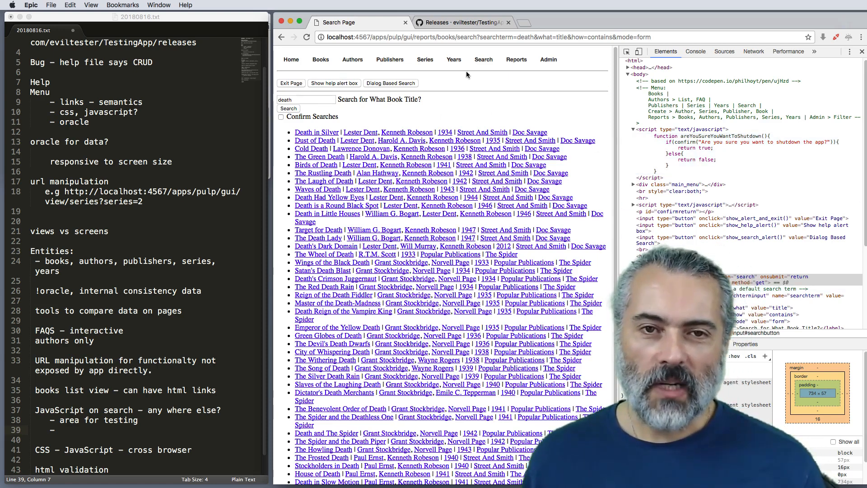
Step: Compare the static Books report with the linked Books table and return to the static report
mouse_move(516, 63)
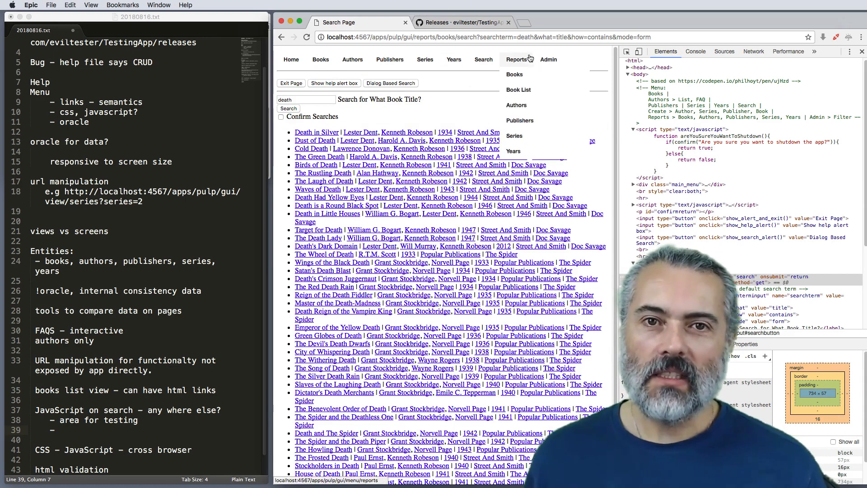
left_click(515, 74)
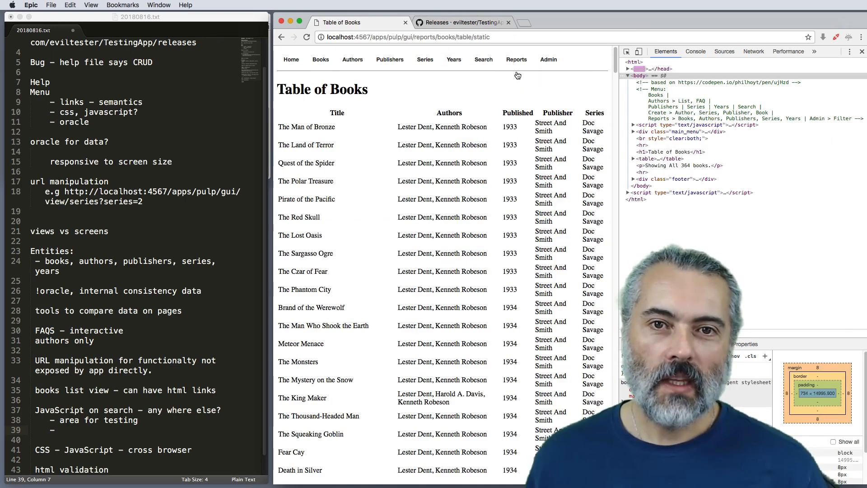
mouse_move(516, 63)
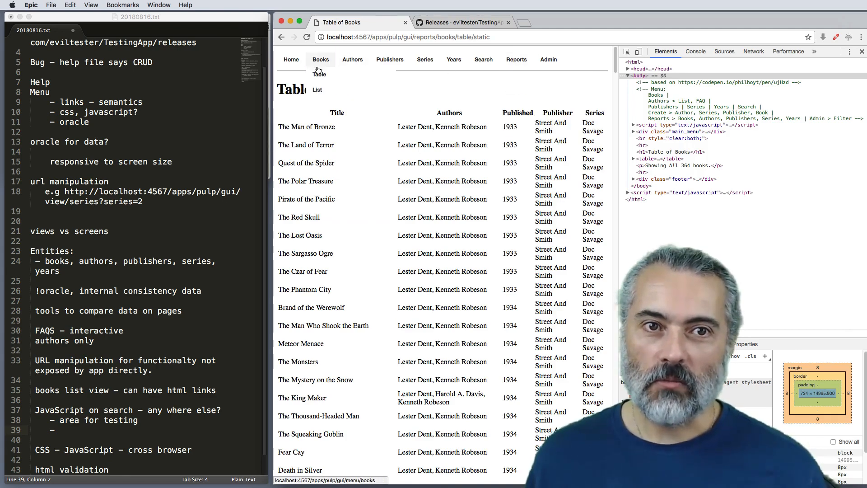
left_click(319, 74)
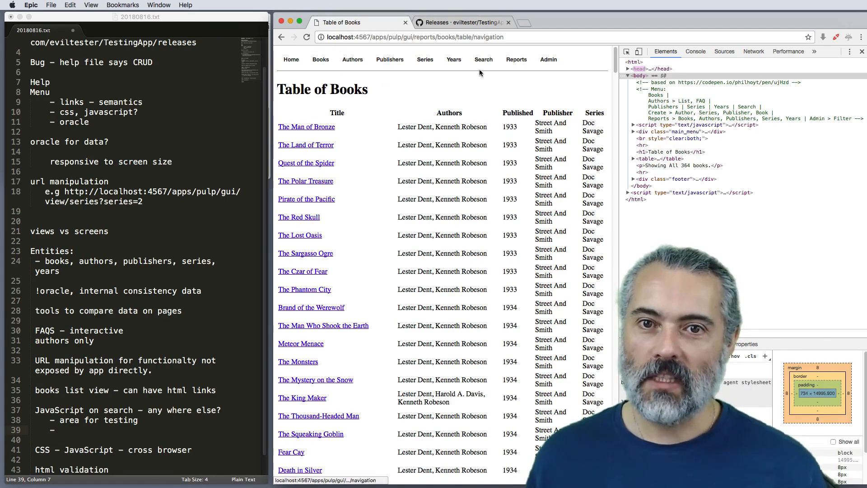
left_click(514, 75)
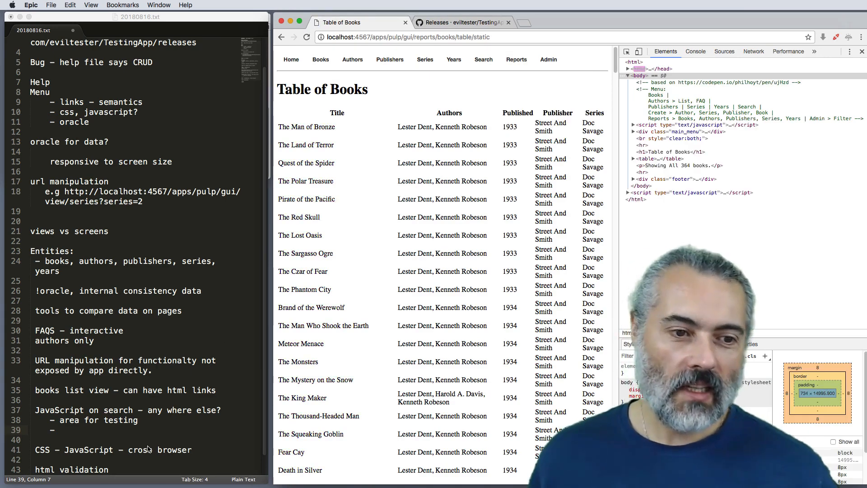
Step: Fill in the empty sub-item under the "JavaScript on search" note with "url GET manipulation"
key("super+Tab")
scroll(143, 452, "down", 2)
left_click(127, 465)
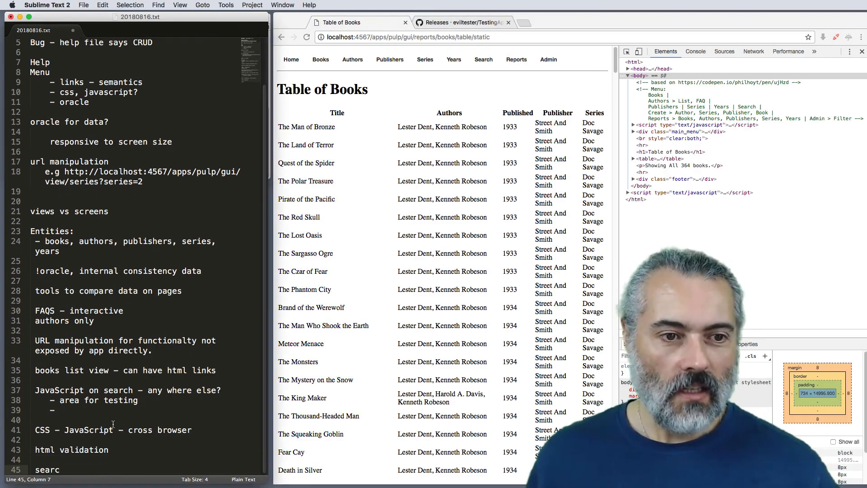
left_click(107, 409)
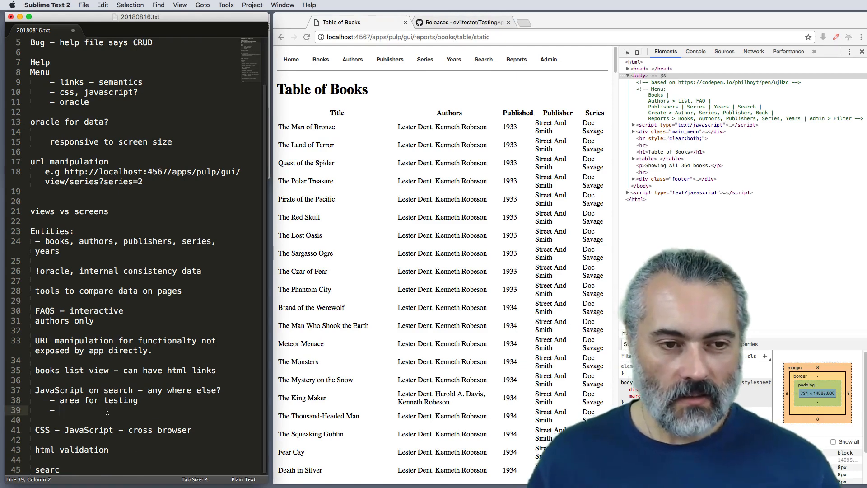
type("url")
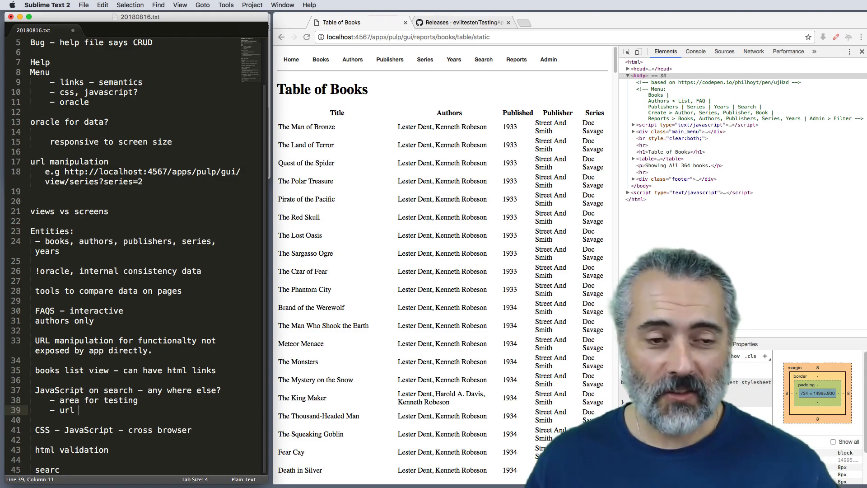
type(" GET mani")
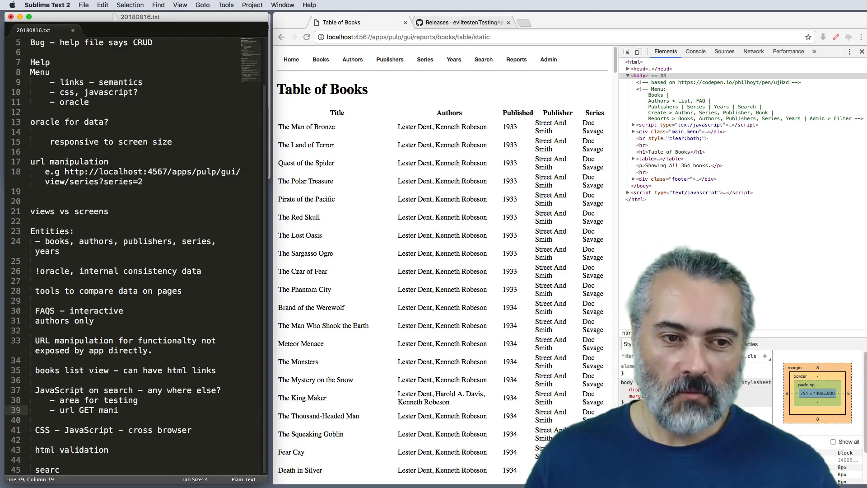
type("uulation")
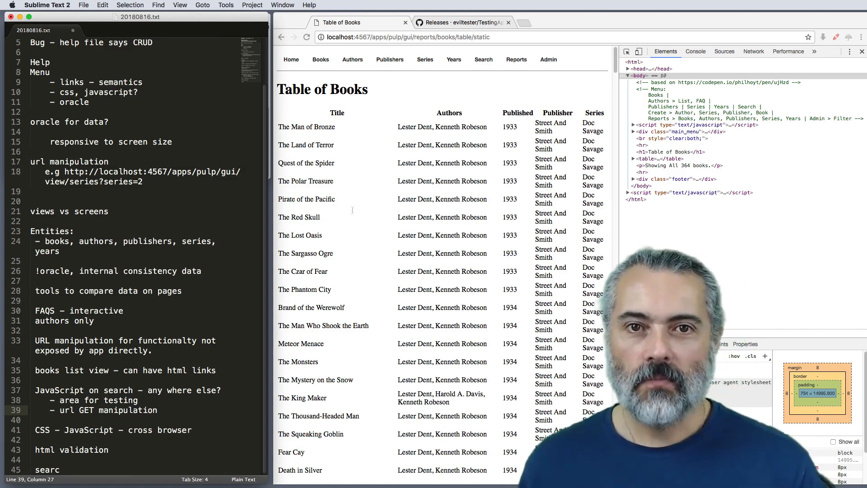
Step: Replace "searc" at the end of the notes with "Reports", add the sub-item "- non link view of teh other data" and start another sub-item
double_click(41, 471)
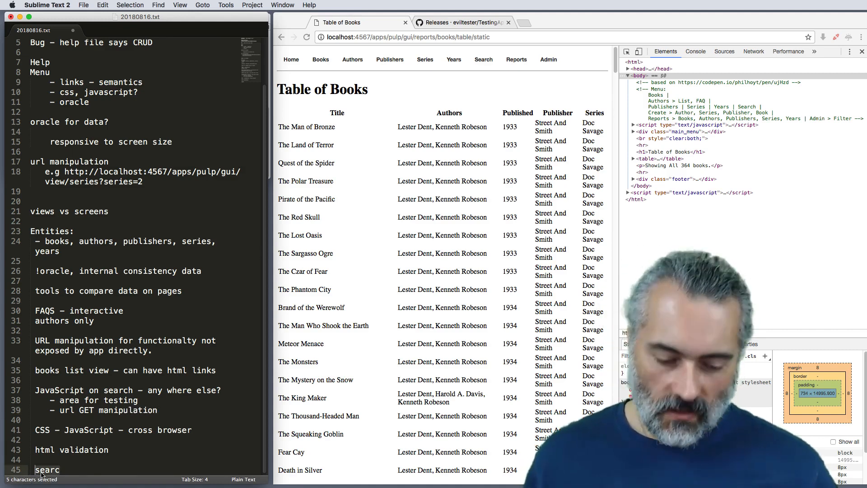
type("Reports")
key("Return")
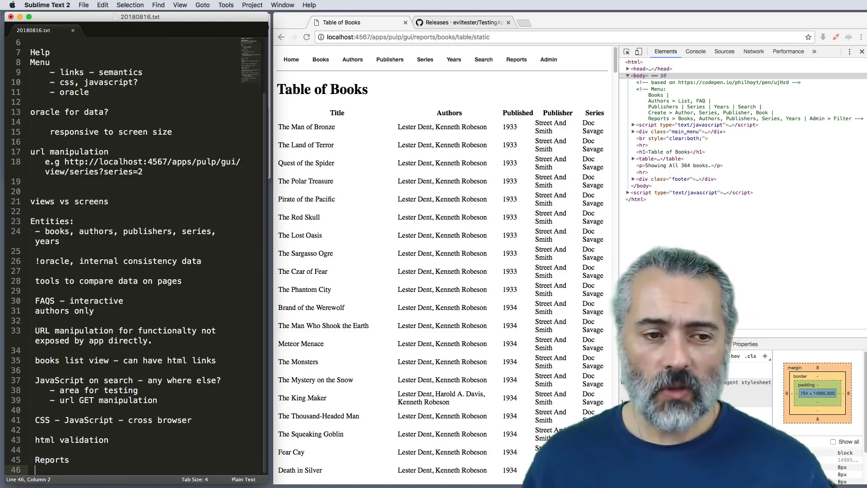
type("- non l")
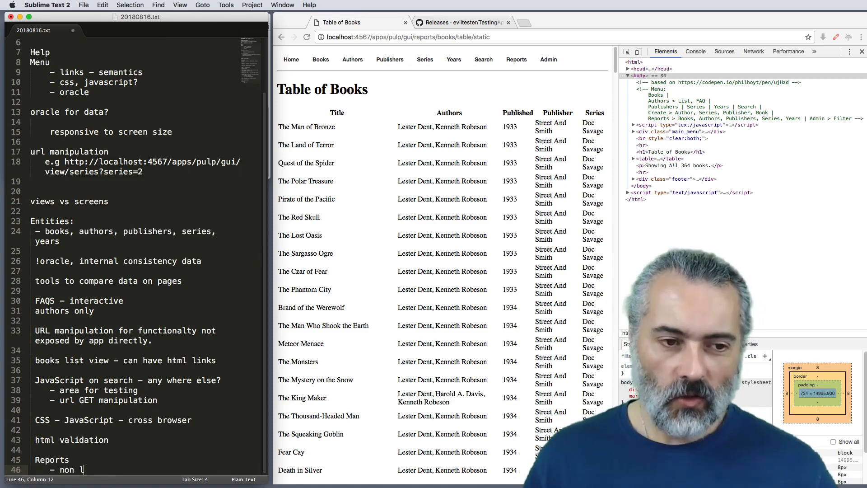
type("ink view ")
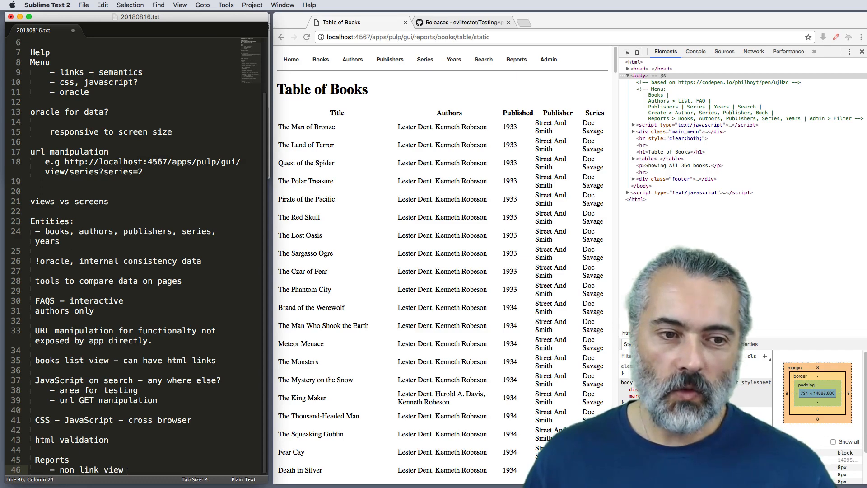
type("of teh othe")
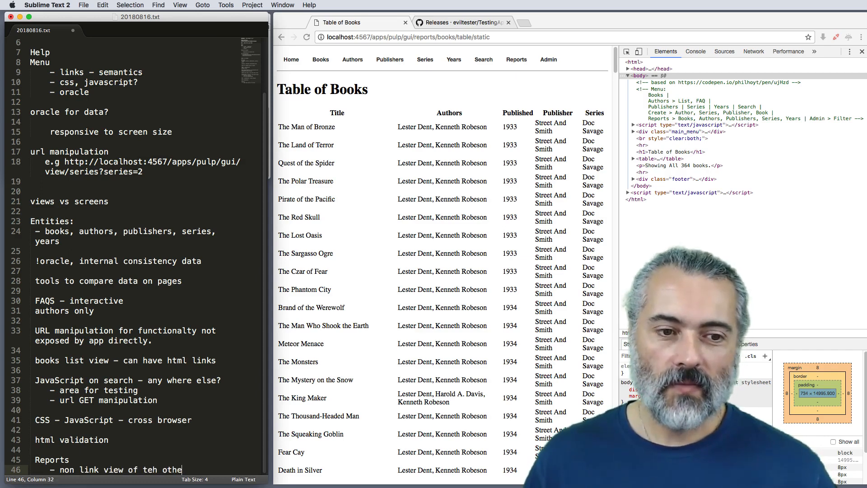
type("r data")
key("Return")
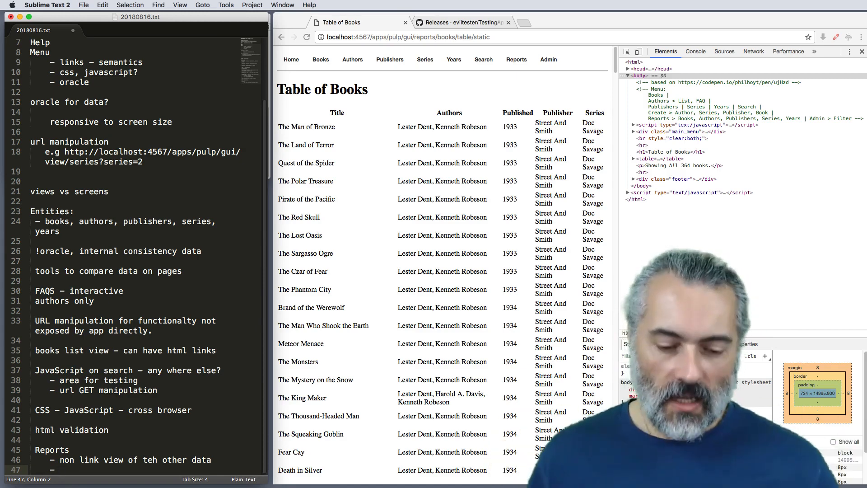
Step: Fill in the empty sub-item under the "Reports" note with "comparison with other views"
type("- compar")
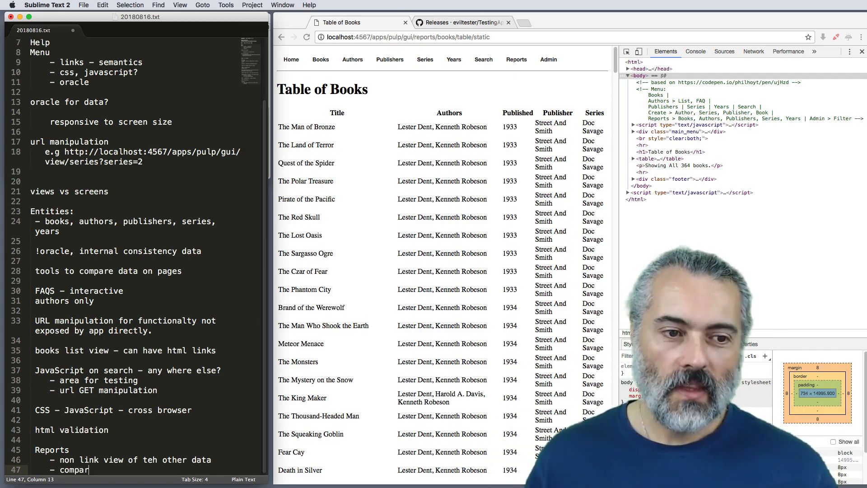
type("ison with o")
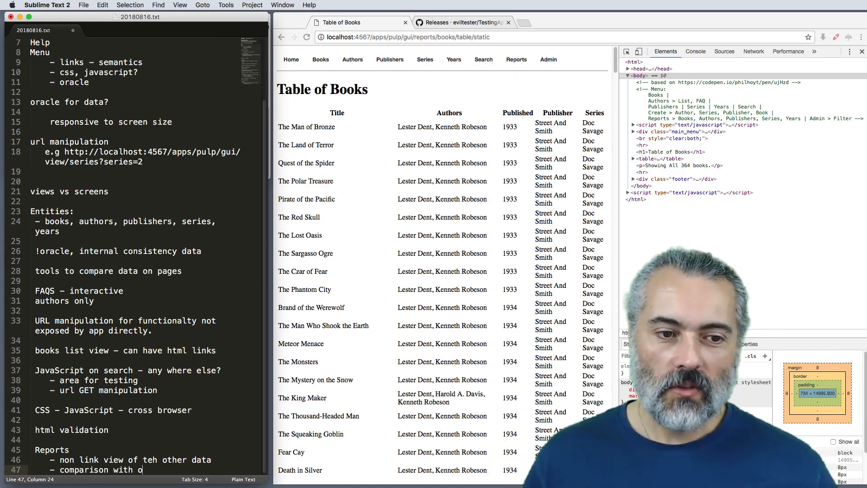
type("ther views")
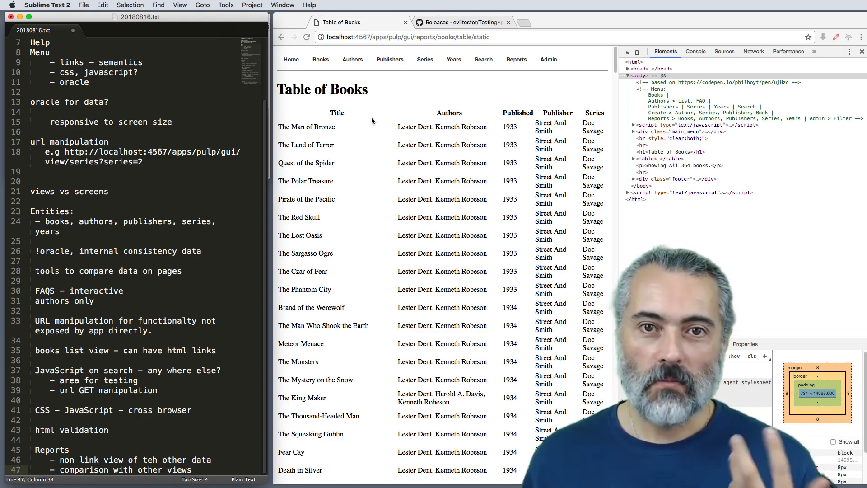
Step: Look through the static Books report and add the note "tools to help me compare internal data and pages" at the end
scroll(415, 164, "down", 20)
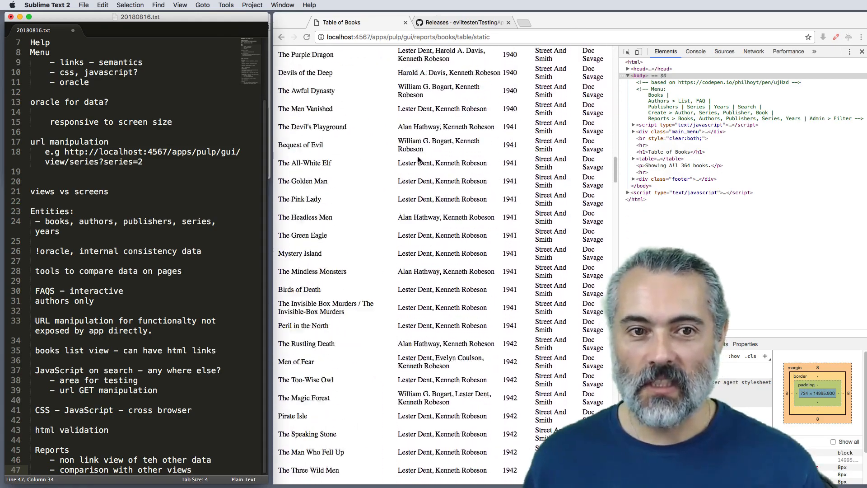
scroll(419, 158, "down", 20)
scroll(418, 151, "up", 20)
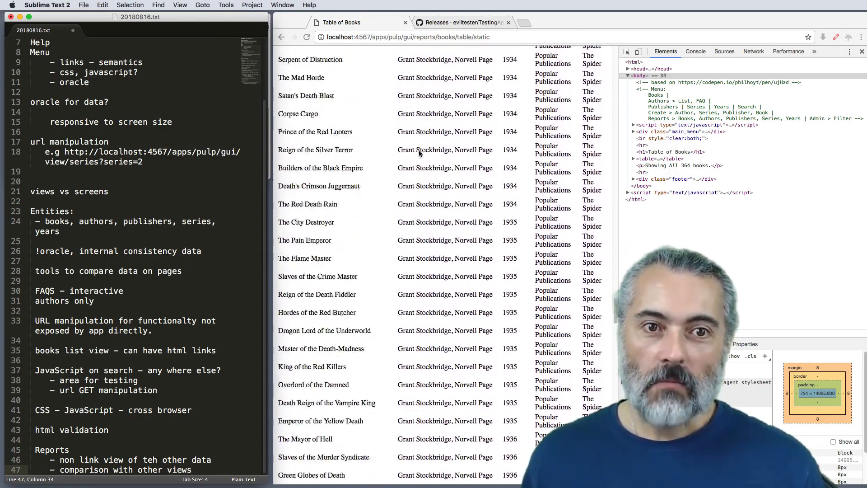
scroll(419, 144, "up", 20)
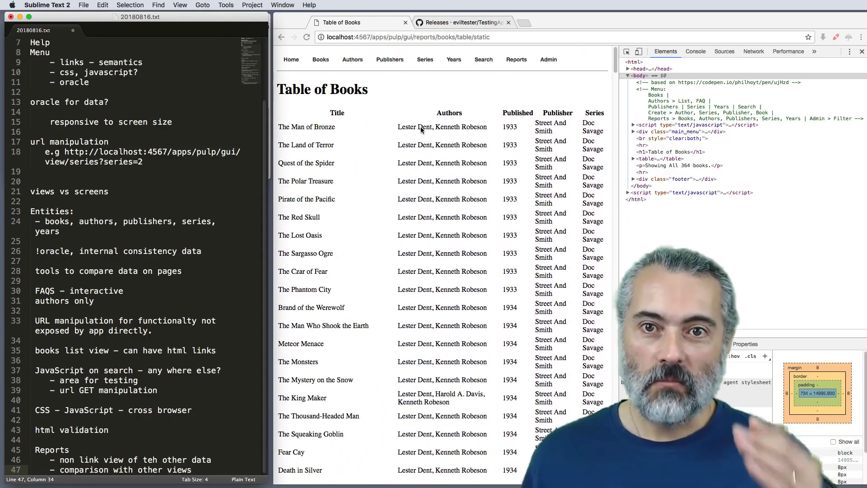
scroll(421, 127, "down", 15)
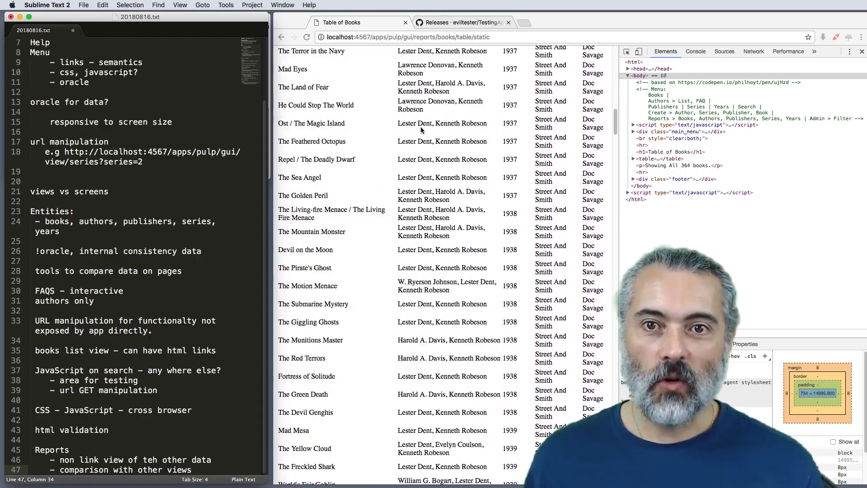
scroll(421, 130, "down", 15)
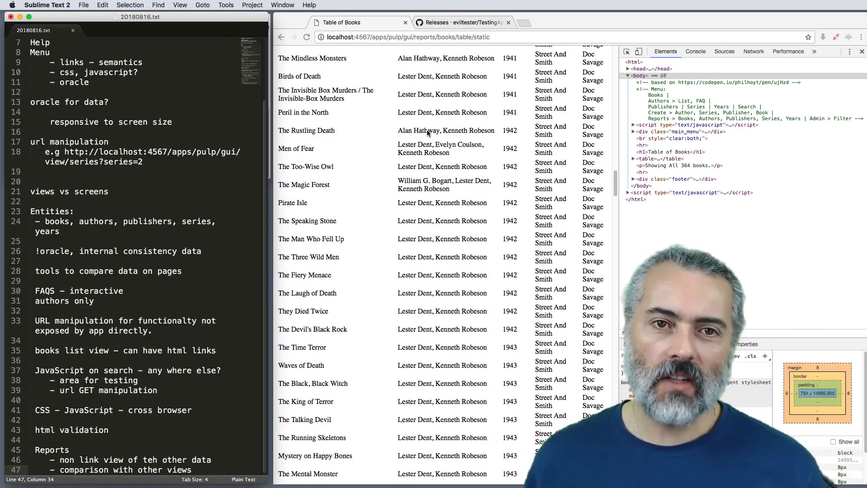
key("Return")
key("Return")
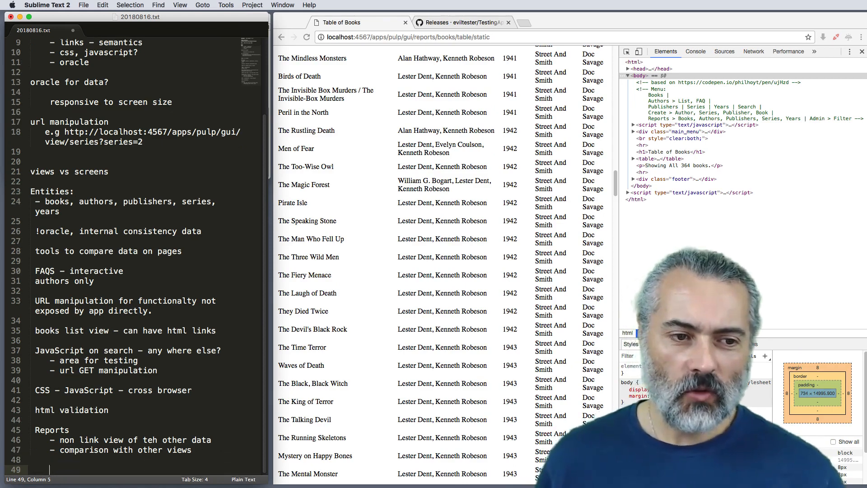
type("tools ")
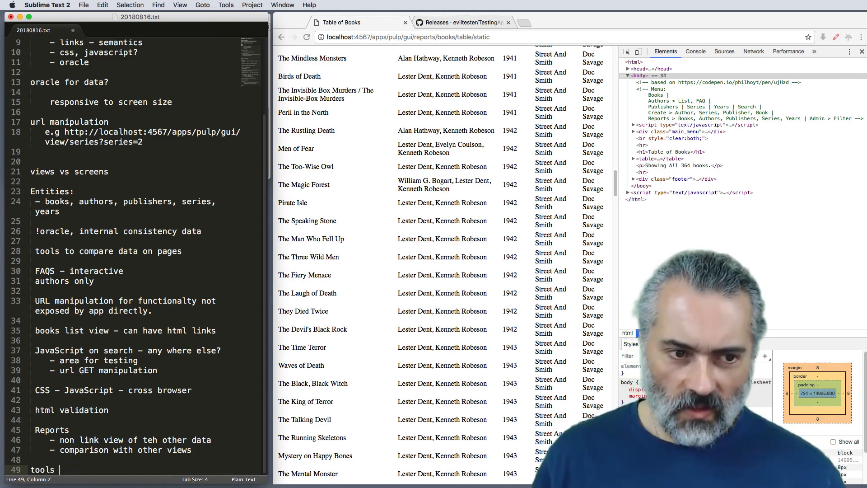
type("to help me comp")
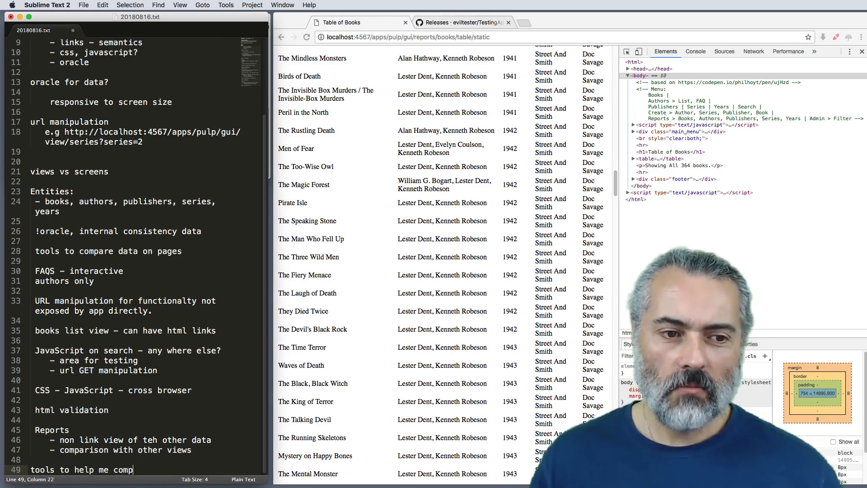
type("are internal dat")
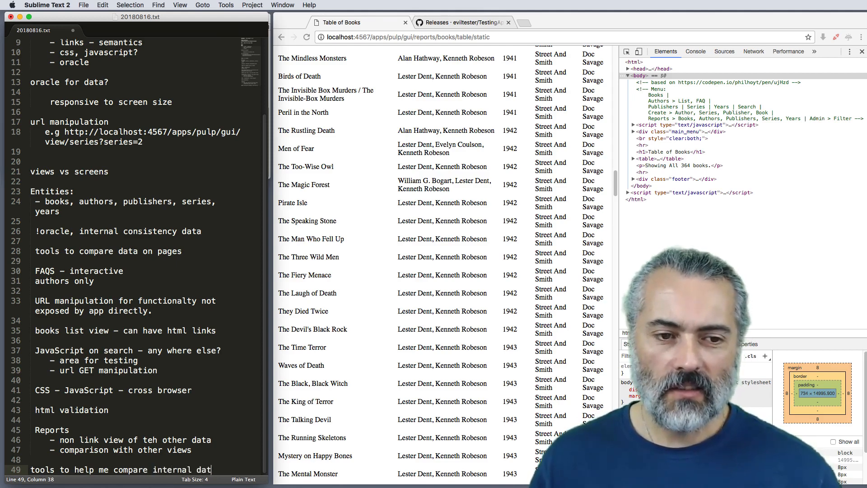
type("a and pages")
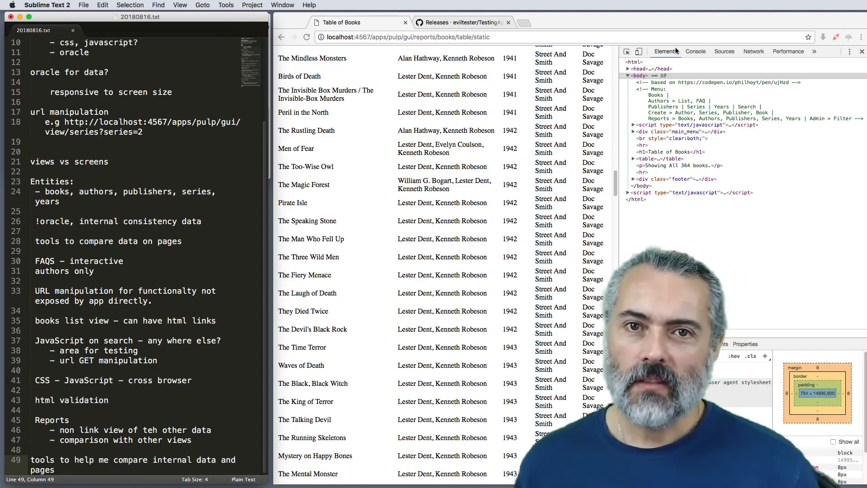
Step: View the static Years, Series, Publishers and Book List reports one after another
scroll(558, 88, "up", 20)
left_click(504, 61)
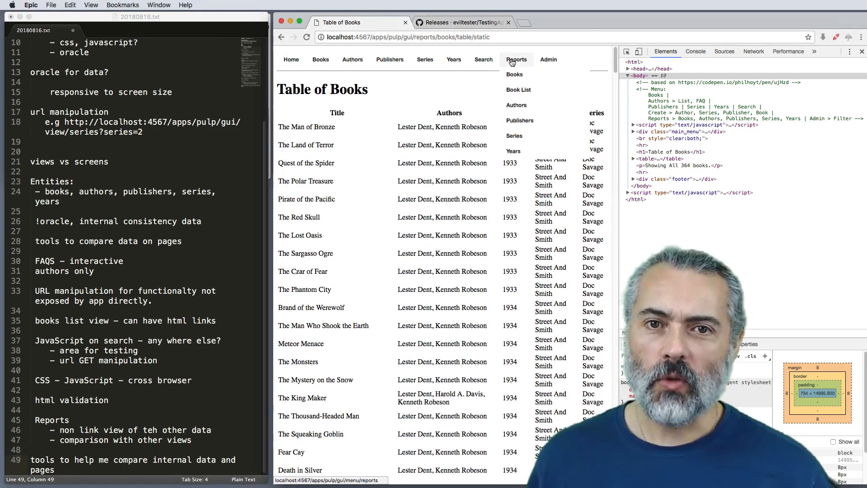
left_click(522, 150)
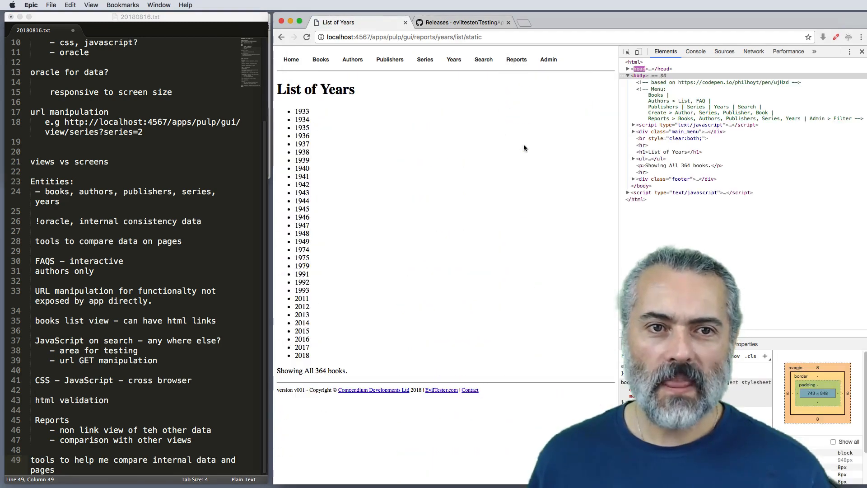
left_click(516, 59)
left_click(517, 135)
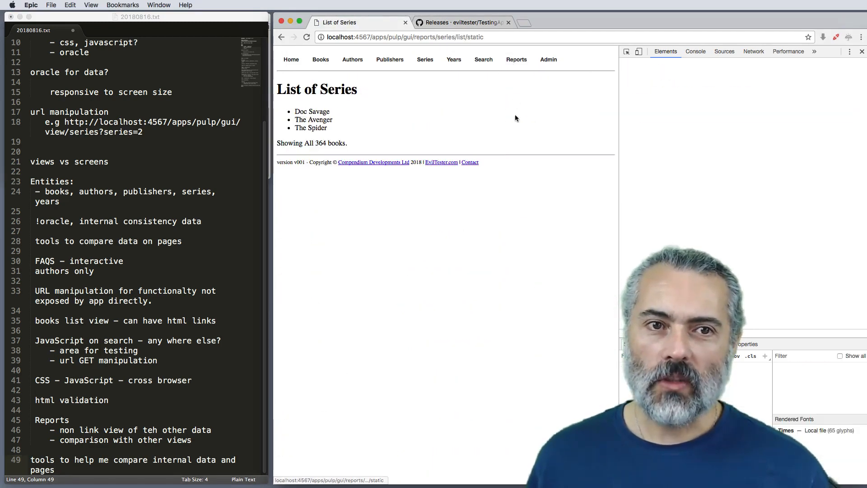
mouse_move(517, 66)
left_click(520, 121)
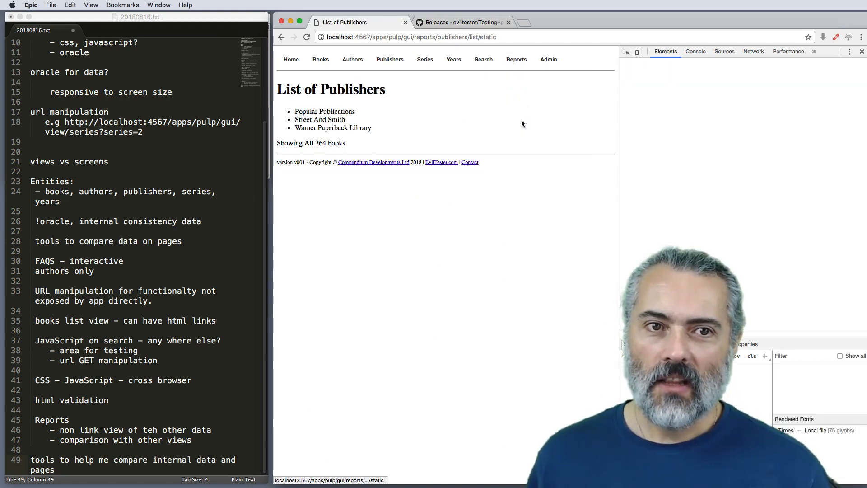
left_click(518, 90)
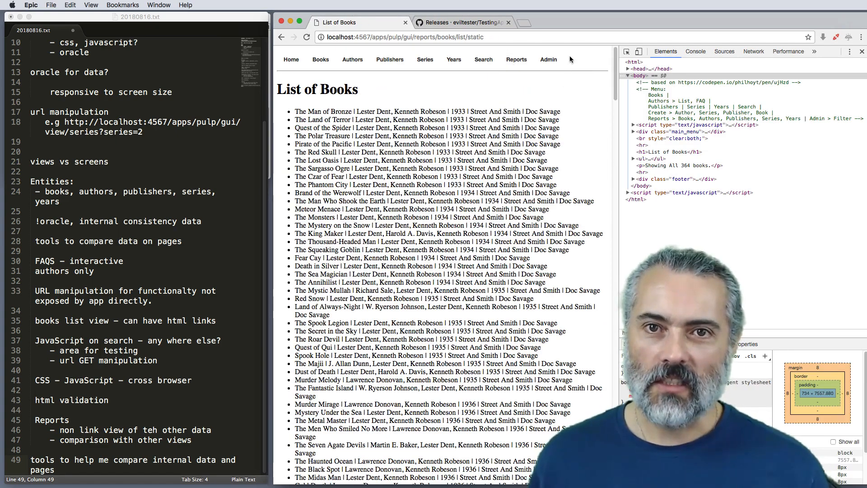
Step: Check the Admin options and add the note "shutdown" on its own line at the end of the notes
mouse_move(550, 63)
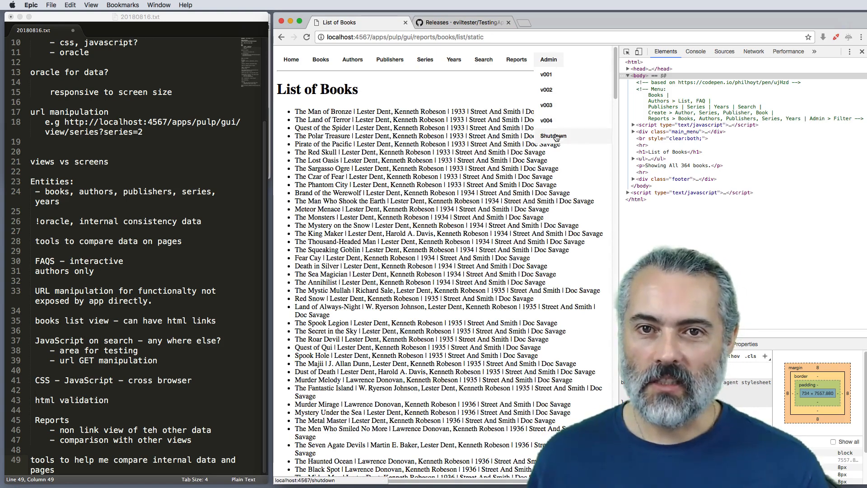
left_click(41, 481)
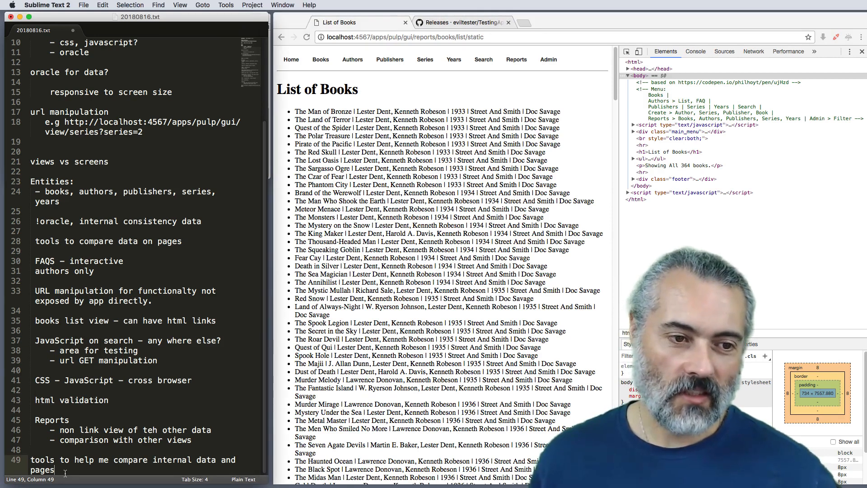
key("Return")
key("Return")
type("shutdown")
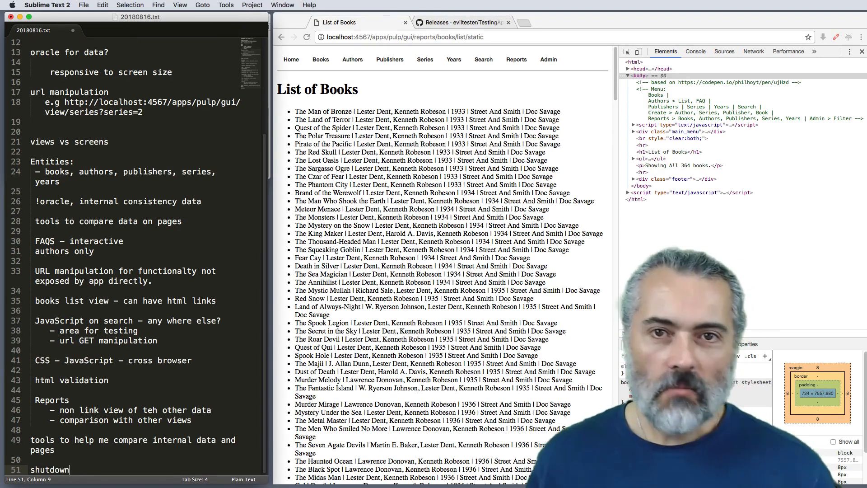
Step: Open the Admin Menu page, select app version v001 and return to the Admin Menu page
left_click(547, 63)
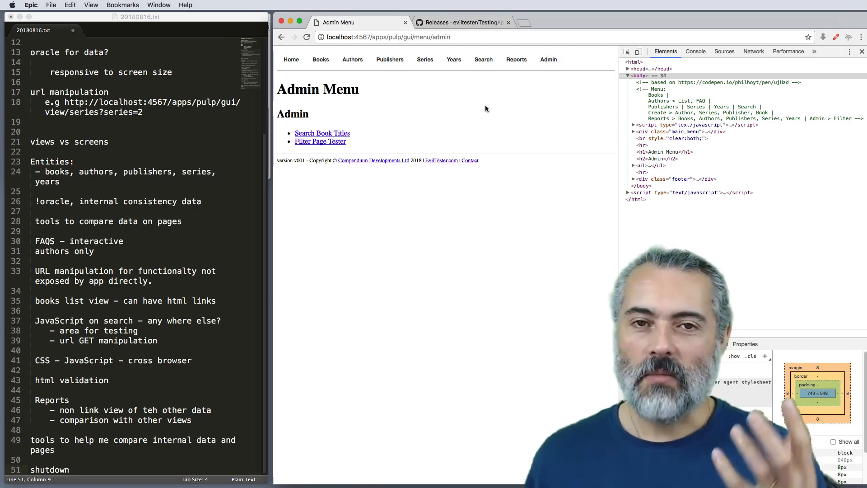
mouse_move(545, 58)
left_click(547, 74)
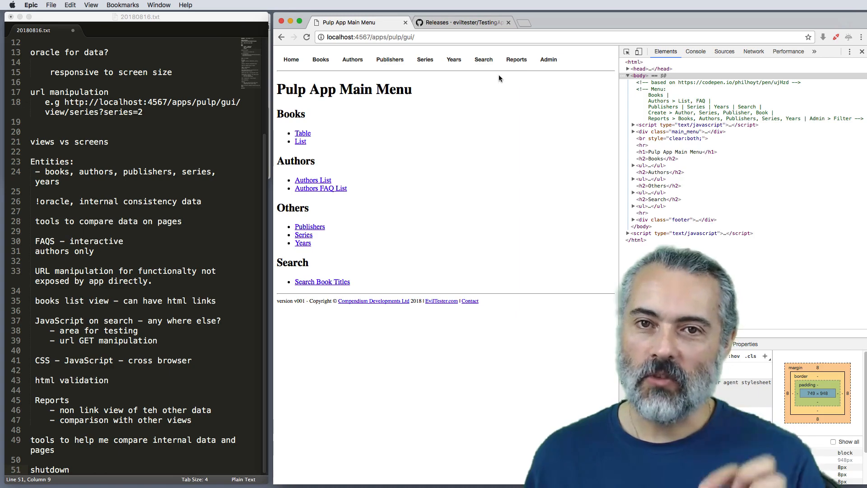
left_click(544, 60)
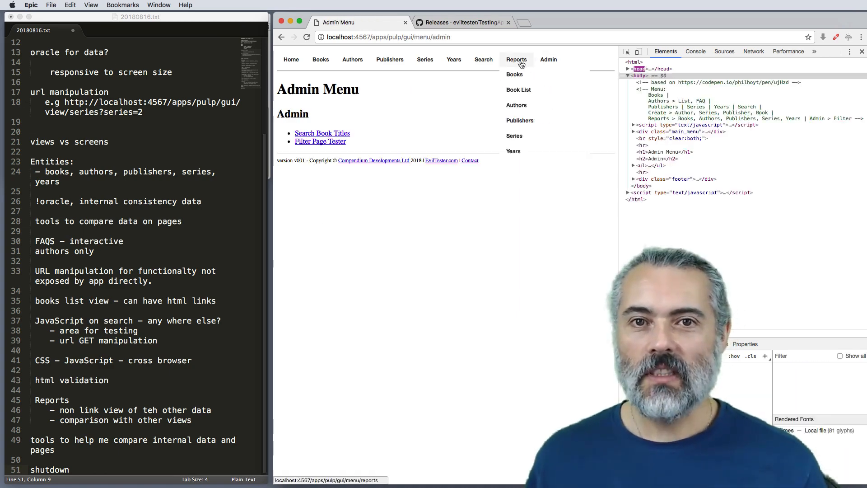
Step: Compare where the top-level Reports, Search, Years, Series, Authors, Books and Admin entries lead
left_click(504, 62)
left_click(482, 60)
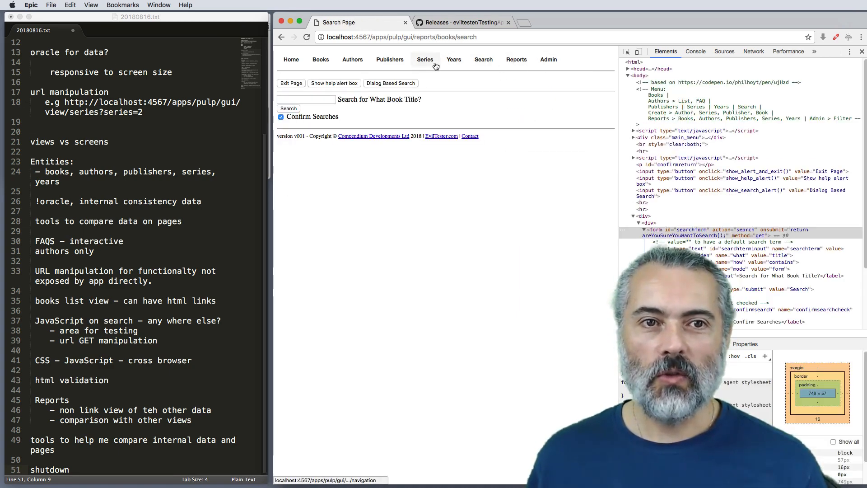
left_click(452, 60)
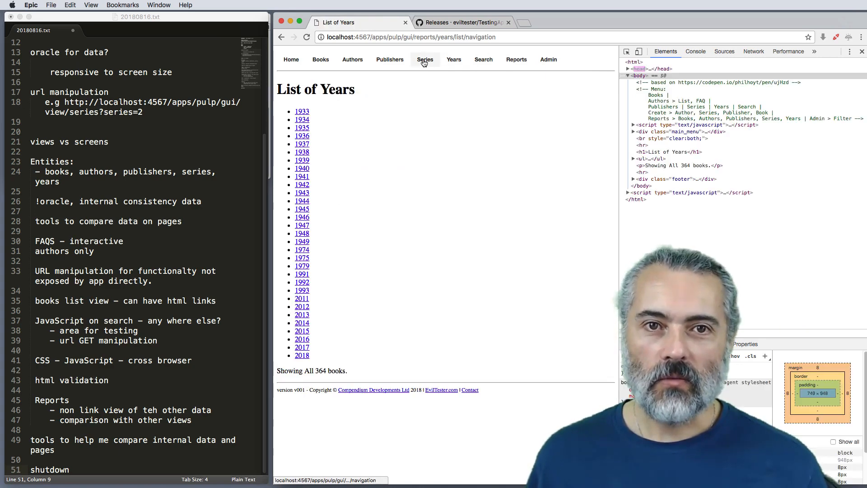
left_click(424, 61)
left_click(357, 63)
left_click(319, 60)
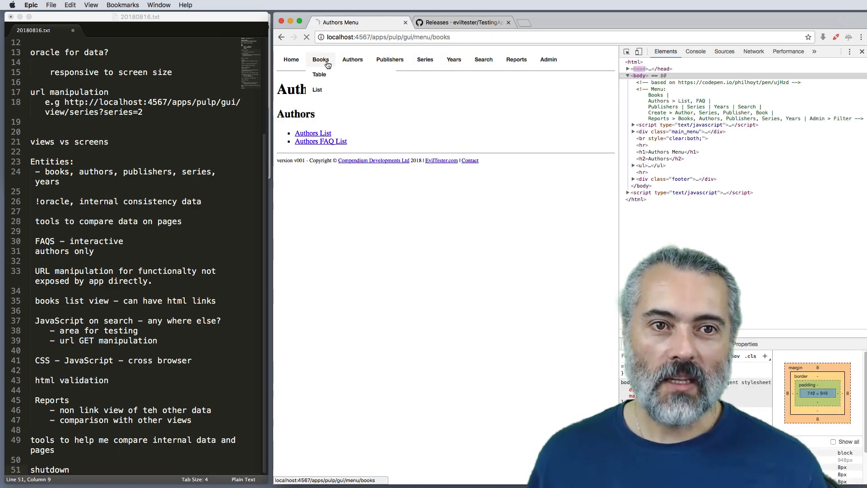
mouse_move(325, 64)
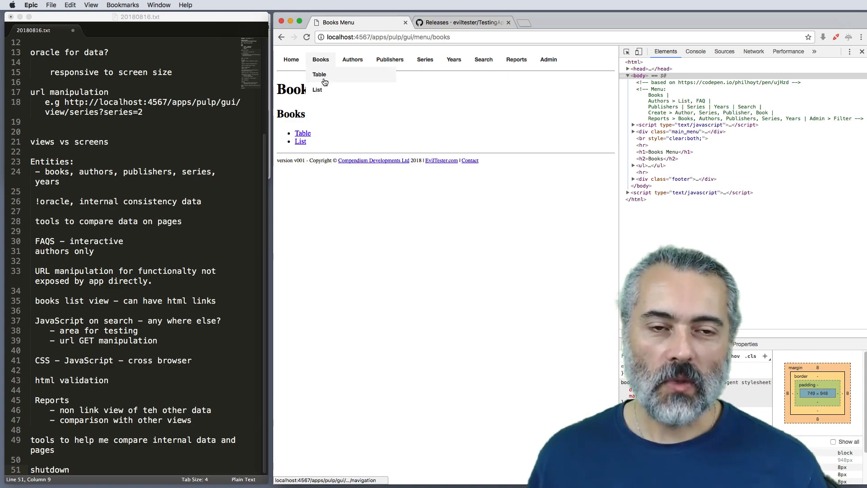
left_click(539, 65)
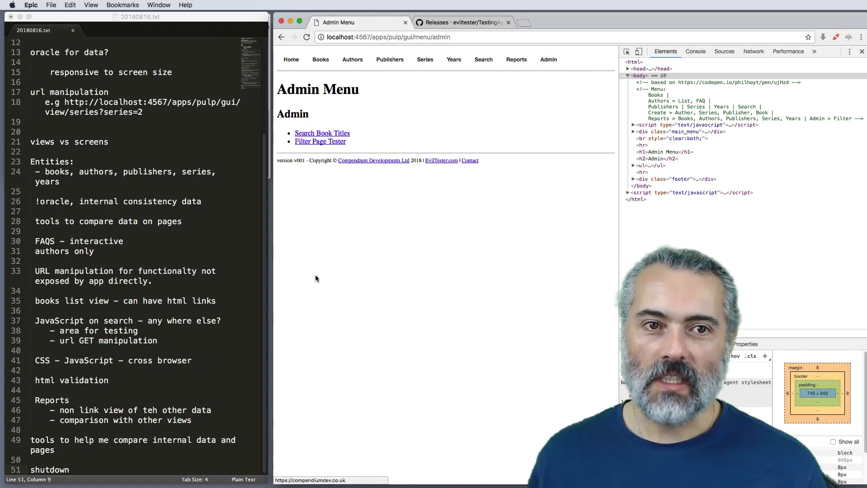
Step: Add the note "Menu - top level - different paths" at the end of the notes
left_click(134, 468)
key("Return")
key("Return")
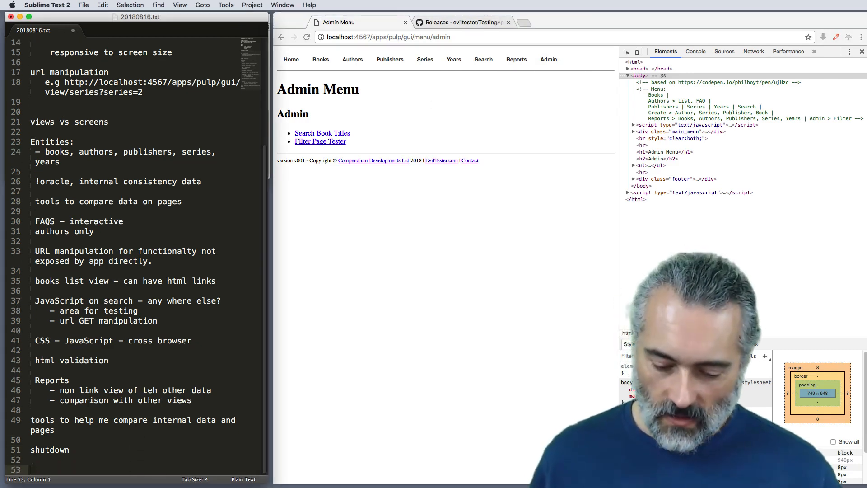
type("Menu - to")
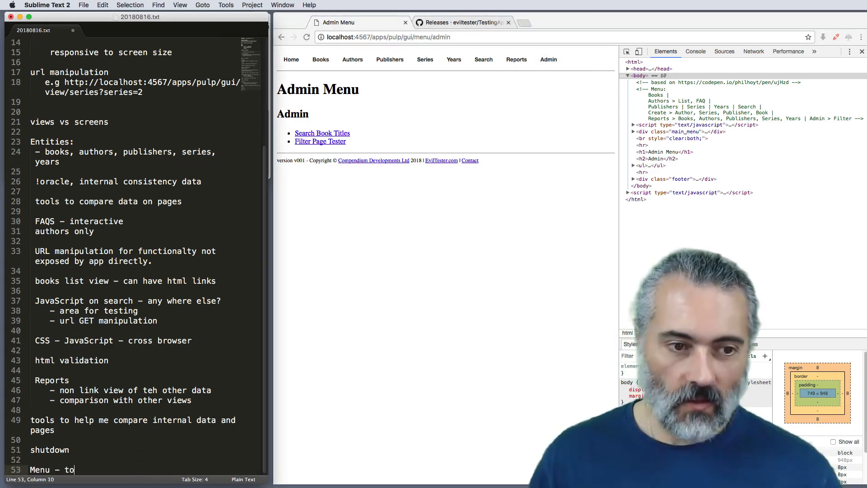
type("p level - dirfd")
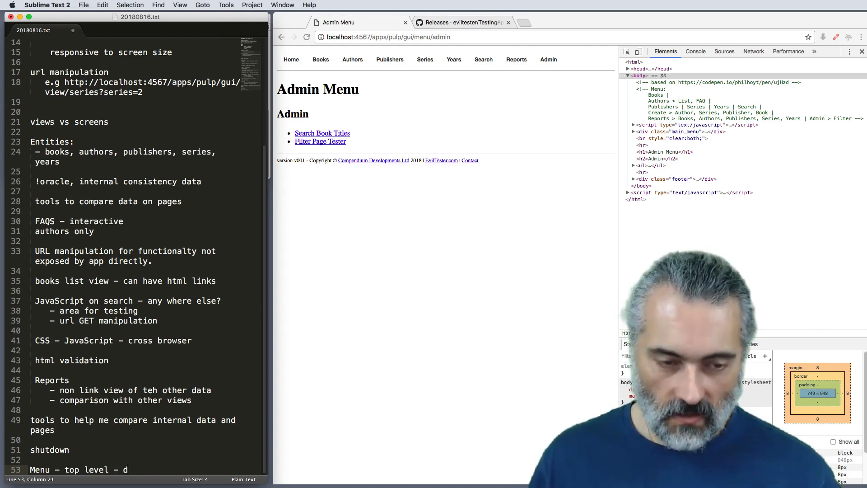
key("BackSpace")
key("BackSpace")
type("ferent paths")
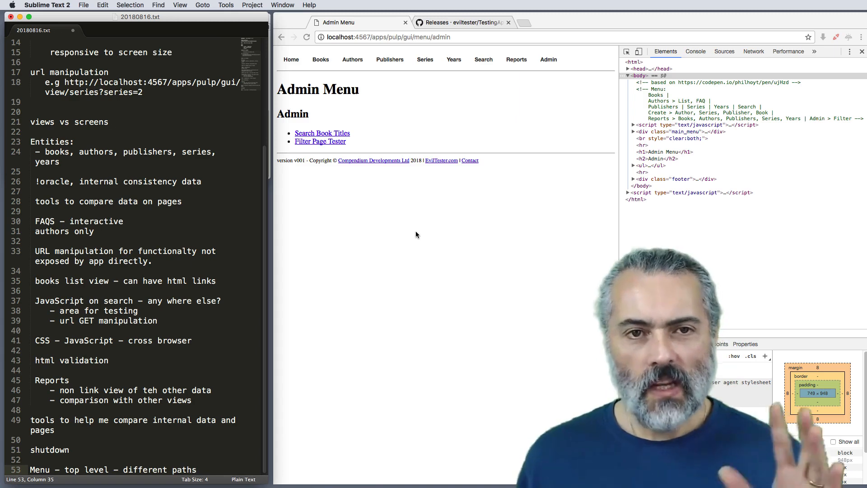
Step: Review the beginning of the notes and open the linked list of publishers
scroll(161, 234, "up", 5)
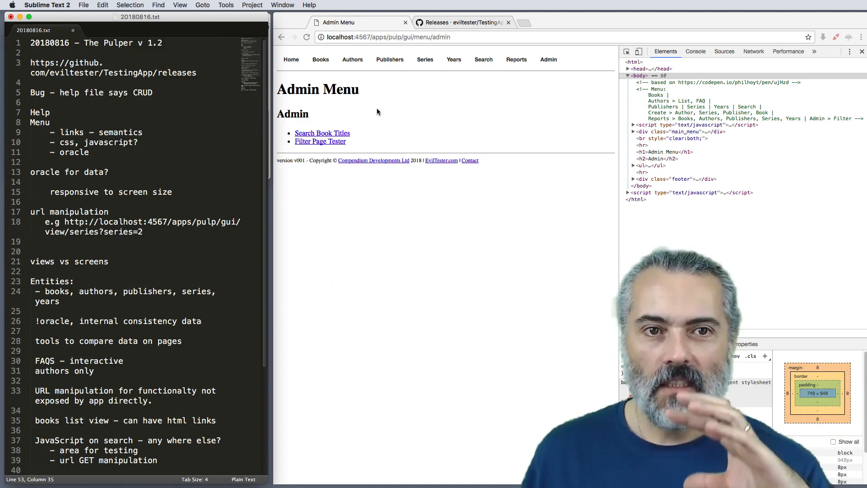
left_click(391, 61)
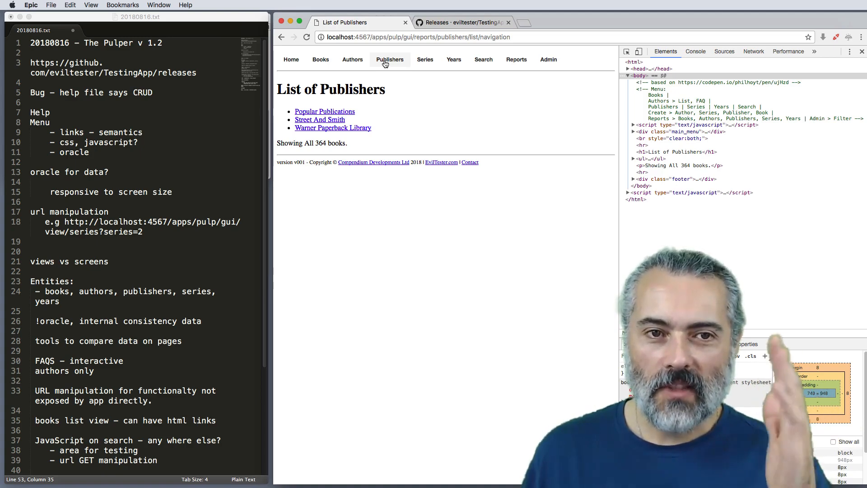
Step: Compare the Authors and Publishers top-level entries and highlight the book-count line under the list of publishers
left_click(362, 61)
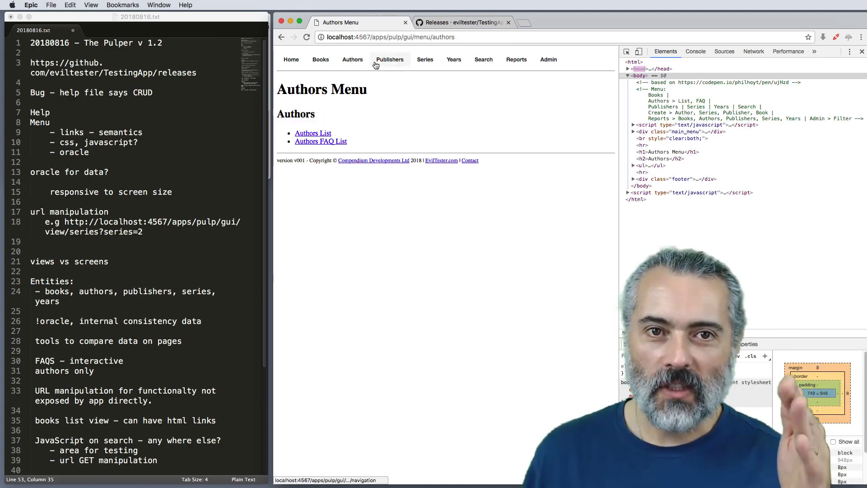
left_click(376, 65)
left_click_drag(364, 145, 258, 145)
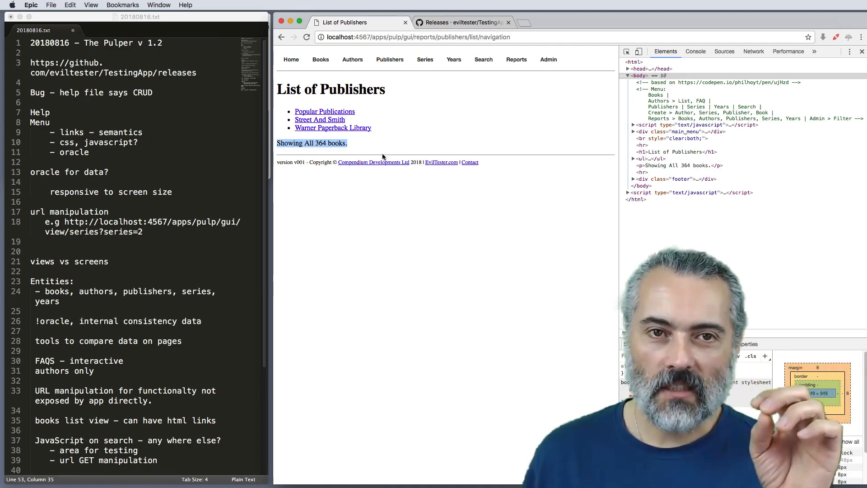
Step: Add the note 'Bug: Publishers shows "all books"' at the end of the notes
scroll(135, 383, "down", 5)
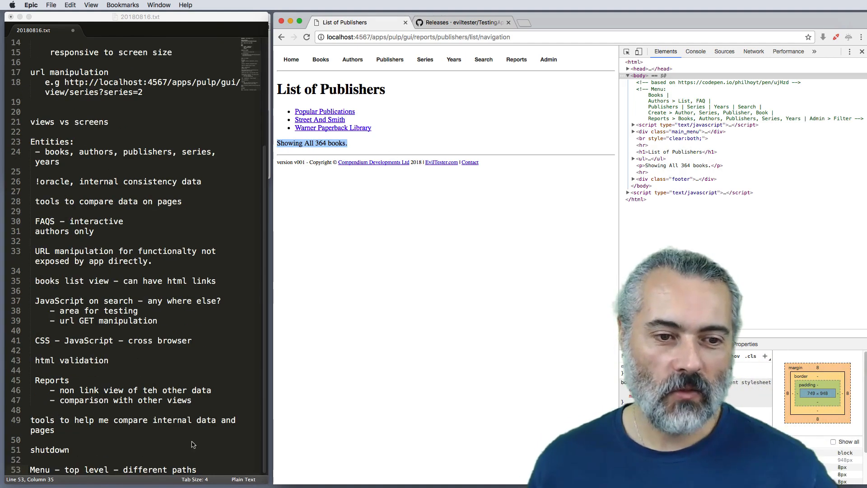
left_click(206, 469)
key("Return")
key("Return")
type("B")
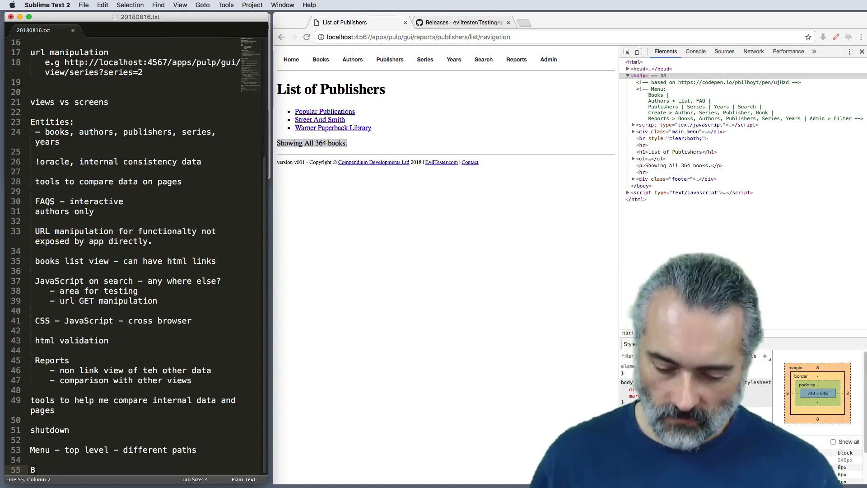
type("ug: Pu")
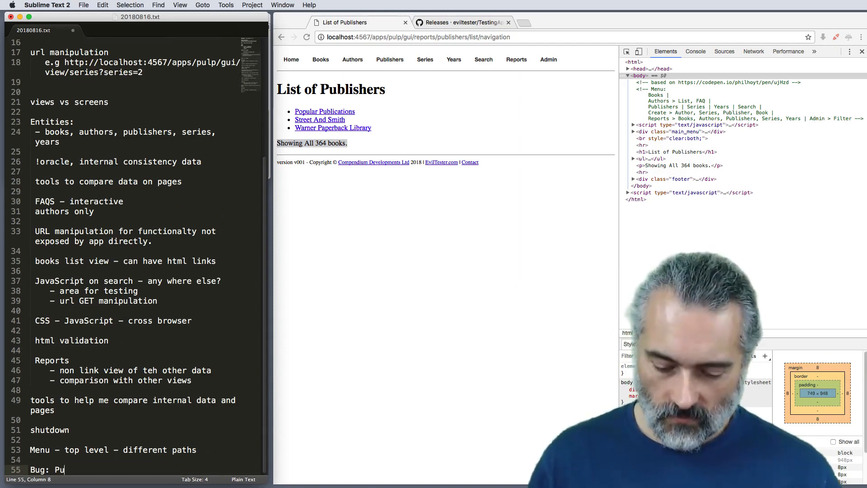
type("blishers sho")
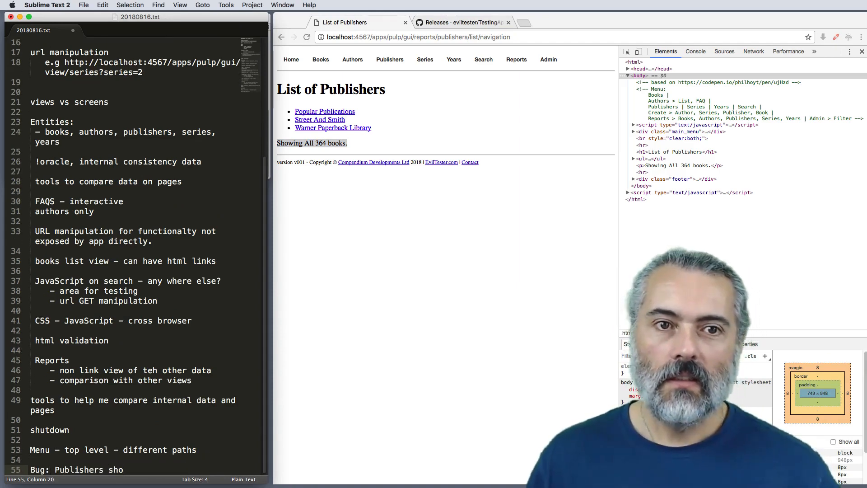
type("ws \"all books")
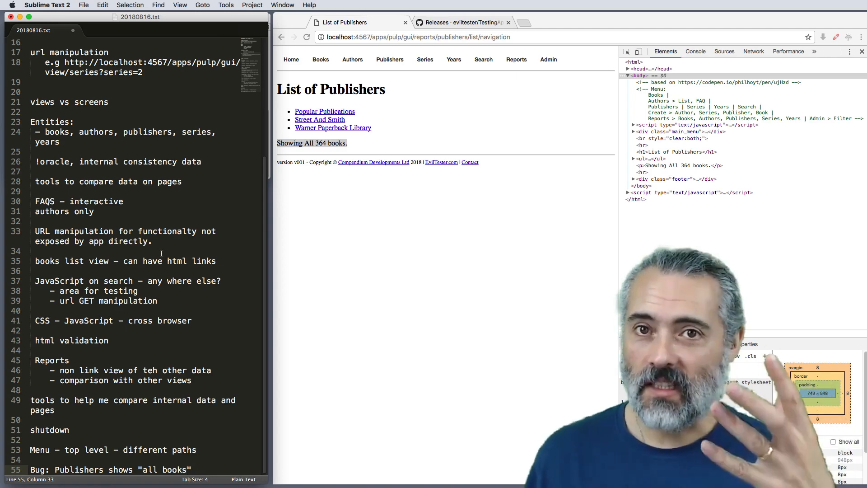
Step: Save the notes file 20180816.txt and review its contents through to the last entry
scroll(160, 250, "up", 5)
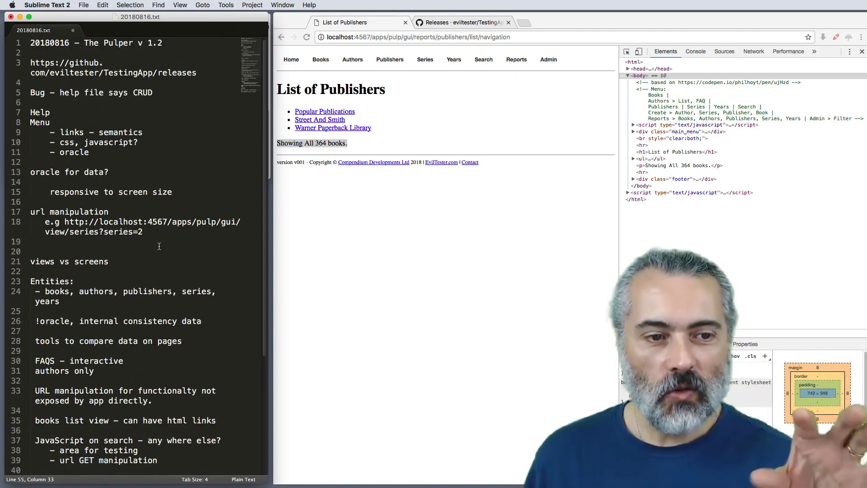
left_click(159, 246)
key("super+s")
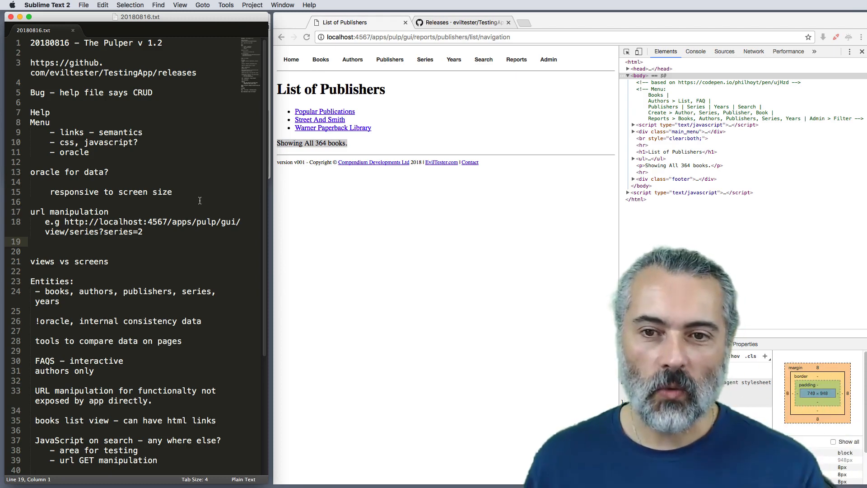
scroll(200, 201, "down", 5)
scroll(200, 200, "down", 1)
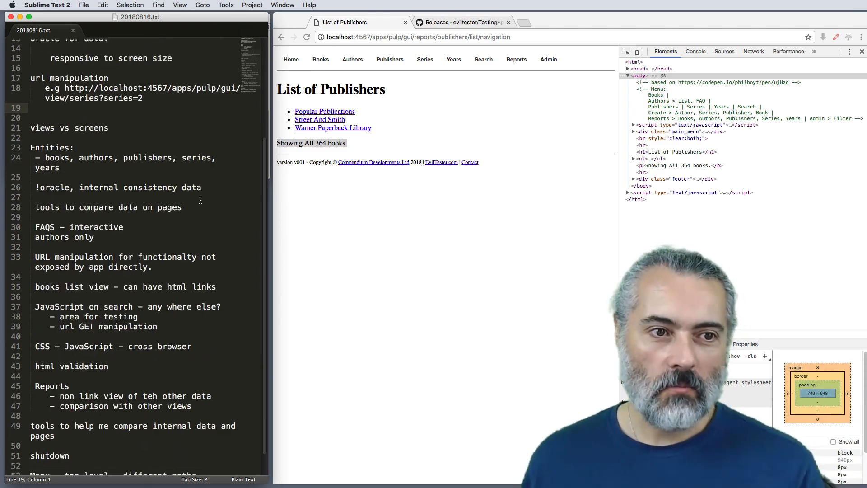
scroll(200, 199, "down", 1)
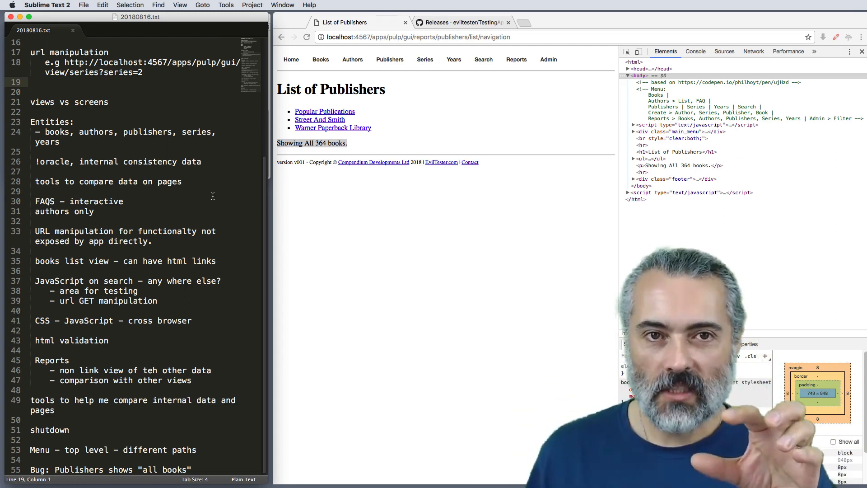
Step: Look at the TestingApp releases page on GitHub, return to the list of publishers and reread the notes
left_click(440, 24)
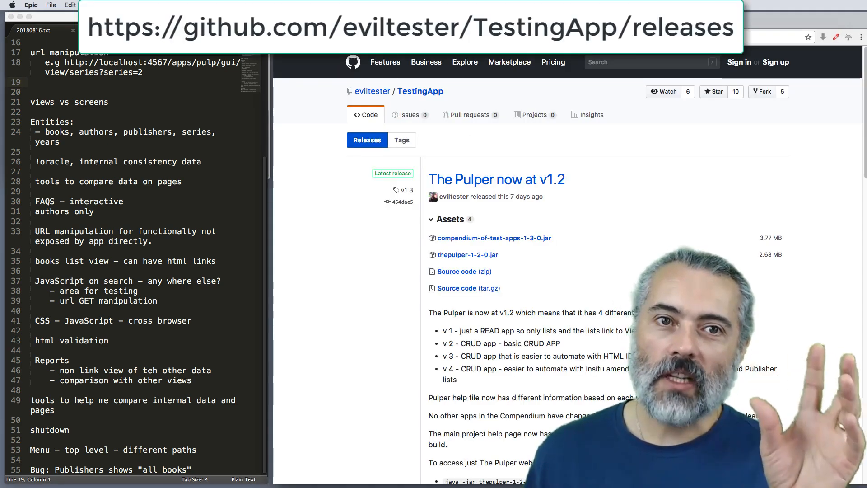
left_click(346, 24)
left_click(410, 113)
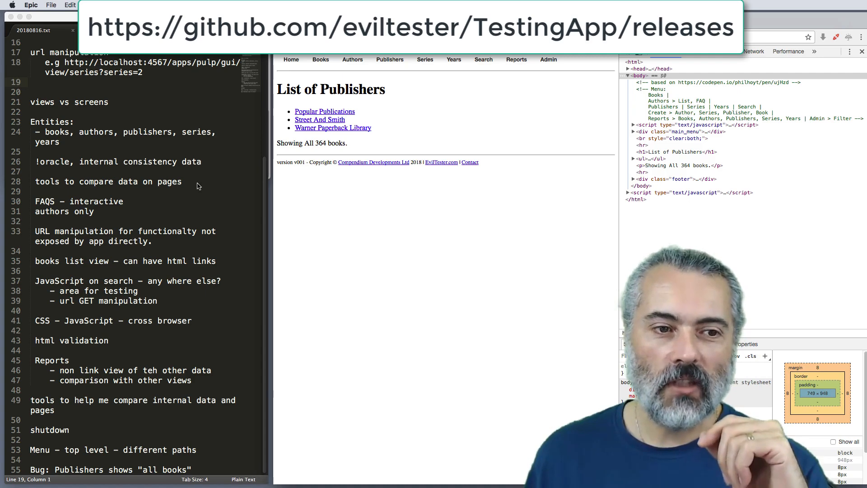
scroll(200, 183, "up", 8)
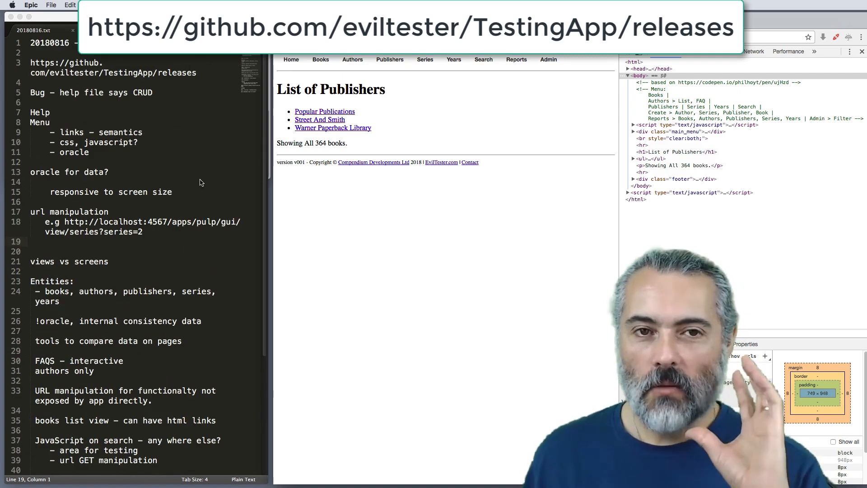
scroll(201, 182, "down", 8)
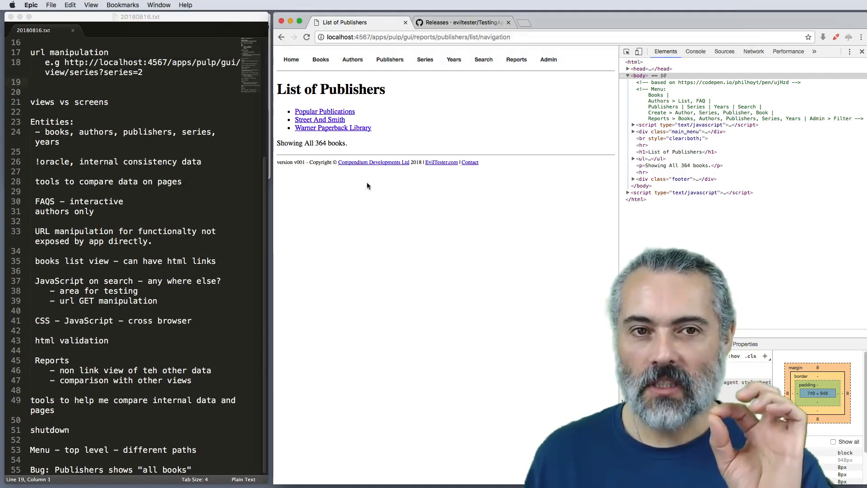